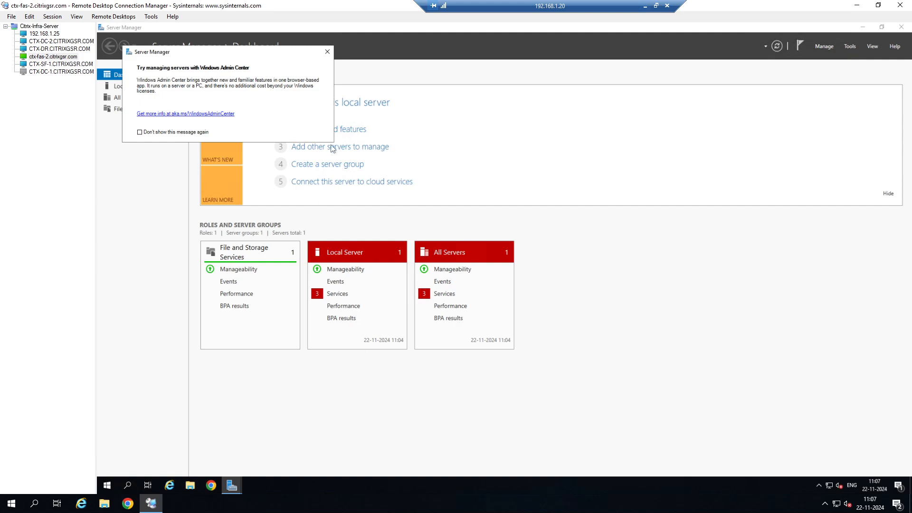
# Dismiss the Windows Admin Center notice and close Server Manager.
pyautogui.click(327, 51)
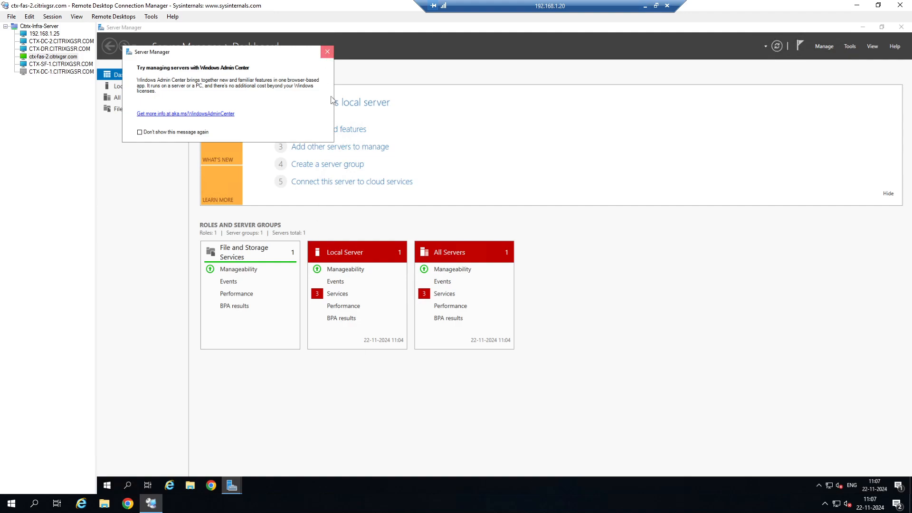
pyautogui.click(901, 26)
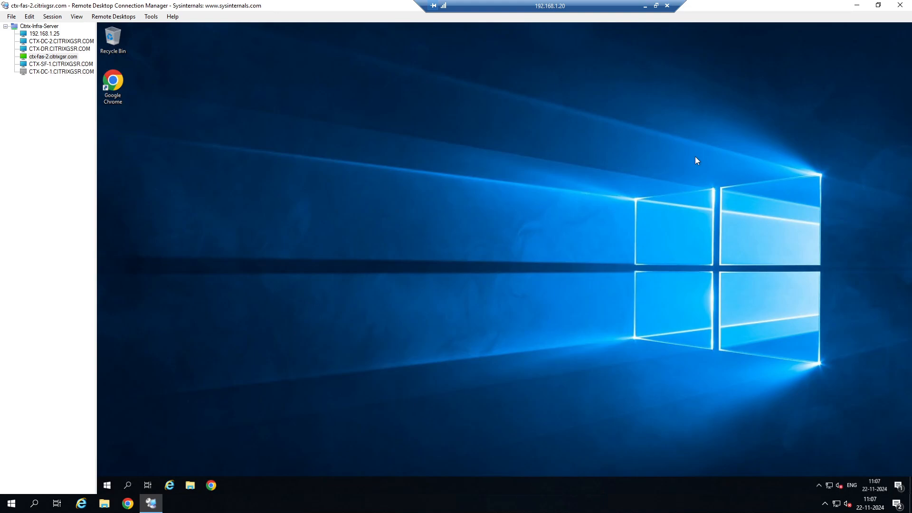
# Switch to the ESXi Host Client and save the CTX-FAS-2 virtual machine's edit settings.
pyautogui.click(646, 6)
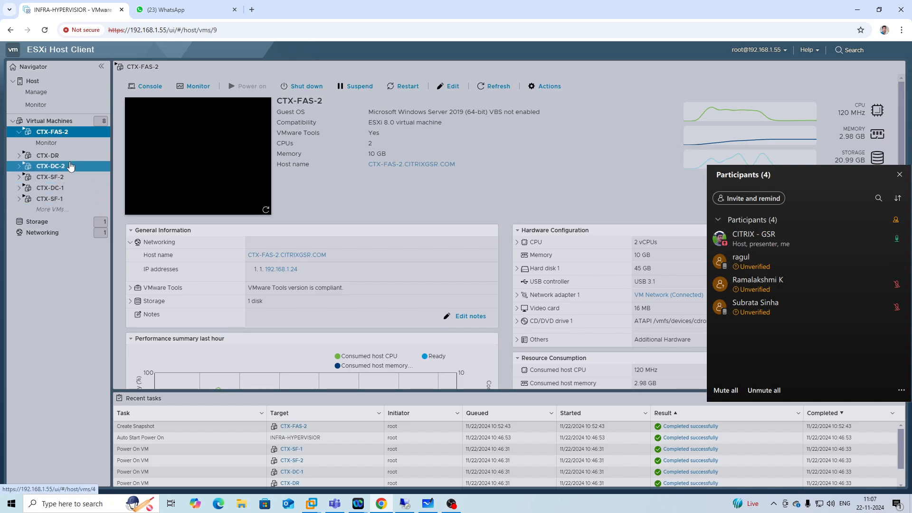
pyautogui.click(547, 91)
pyautogui.moveTo(571, 175)
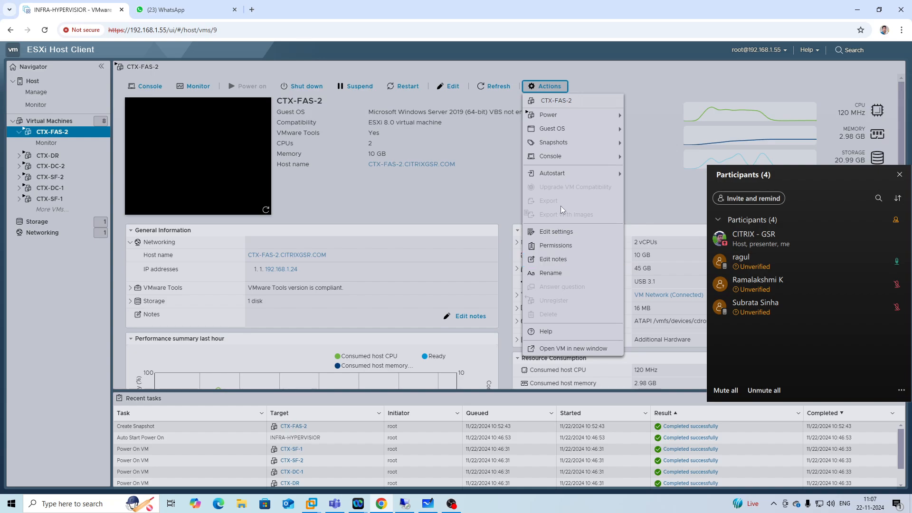
pyautogui.click(564, 229)
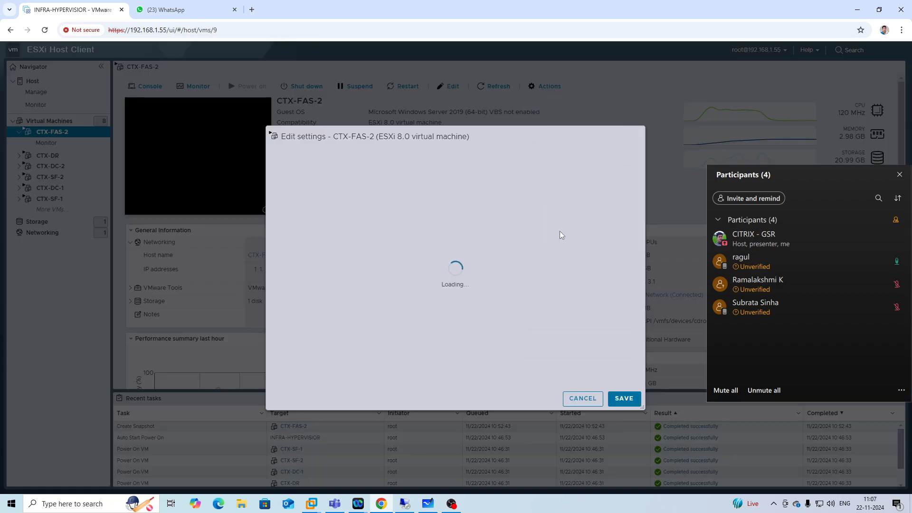
pyautogui.scroll(-1, 519, 277)
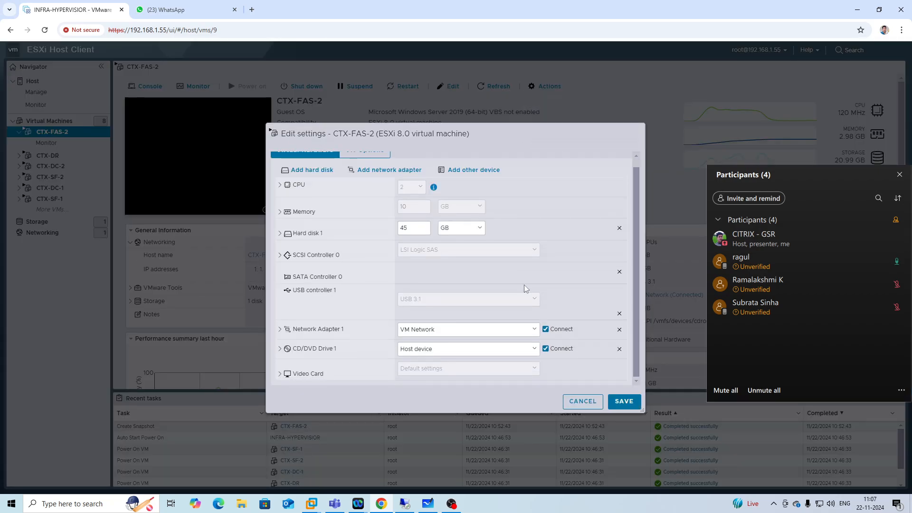
pyautogui.click(617, 405)
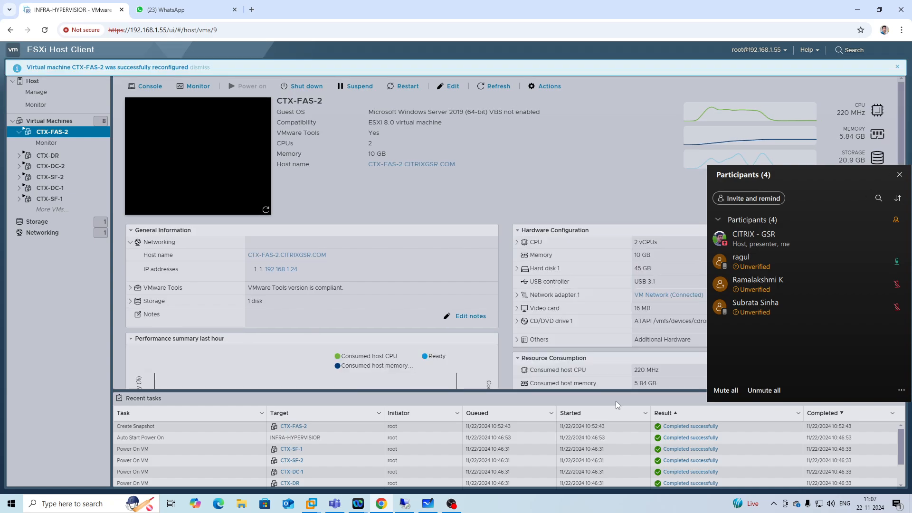
# In the 192.168.1.25 session, review Applications, Machine Catalogs and Delivery Groups in Citrix Studio.
pyautogui.click(404, 504)
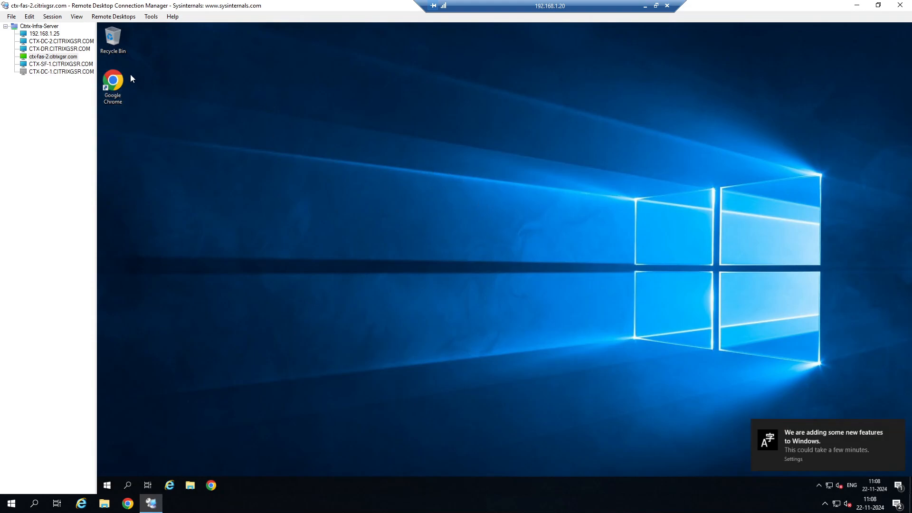
pyautogui.click(48, 34)
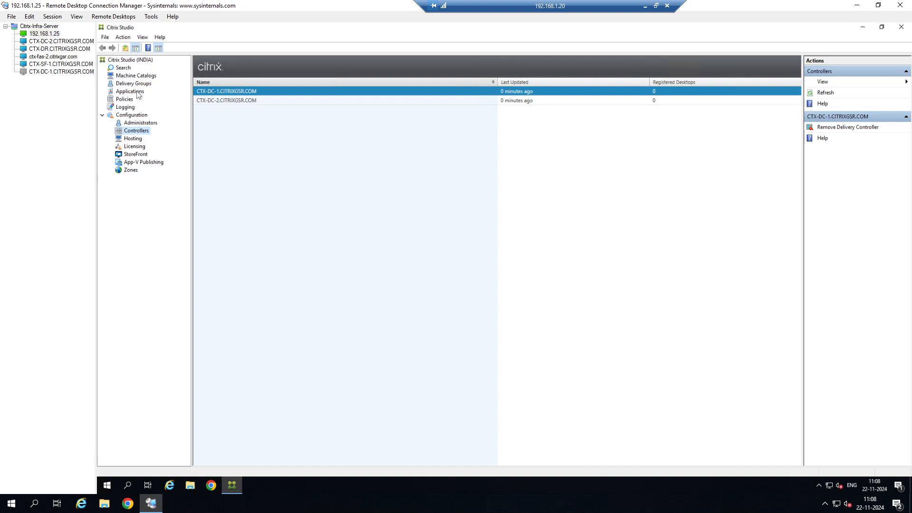
pyautogui.click(138, 95)
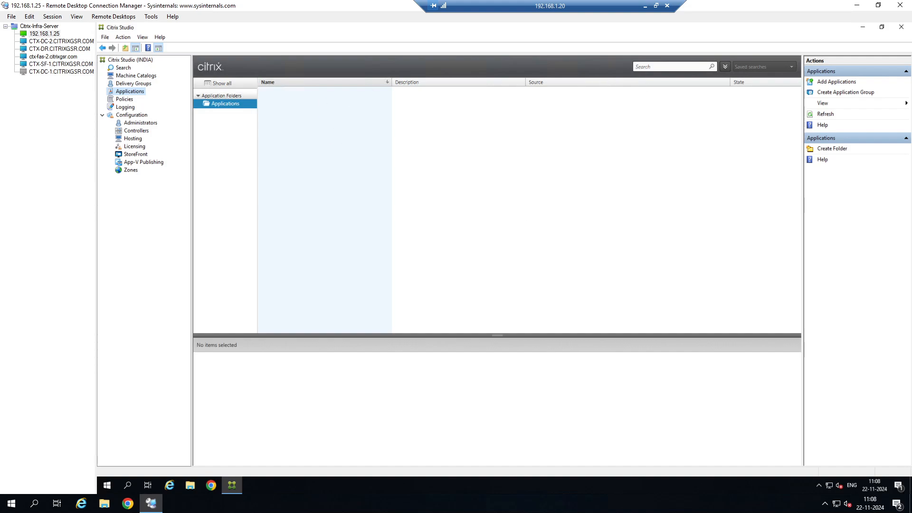
pyautogui.click(134, 76)
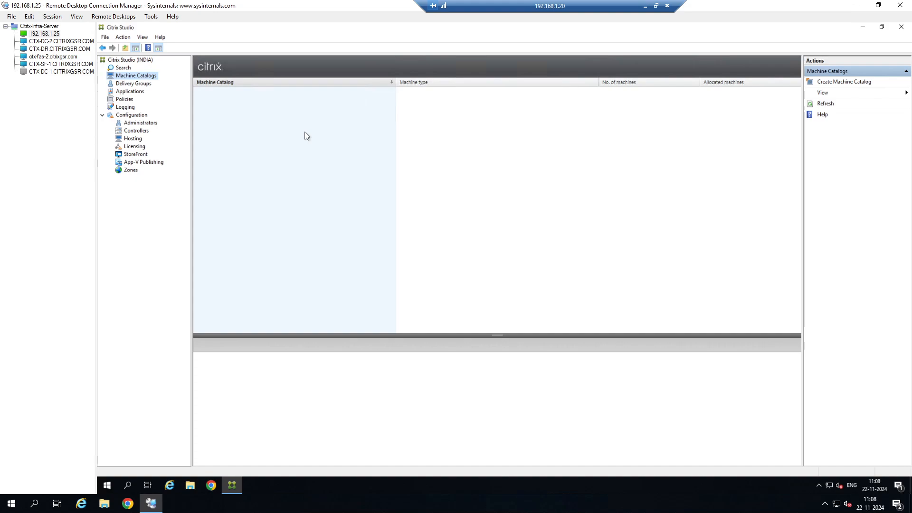
pyautogui.click(144, 84)
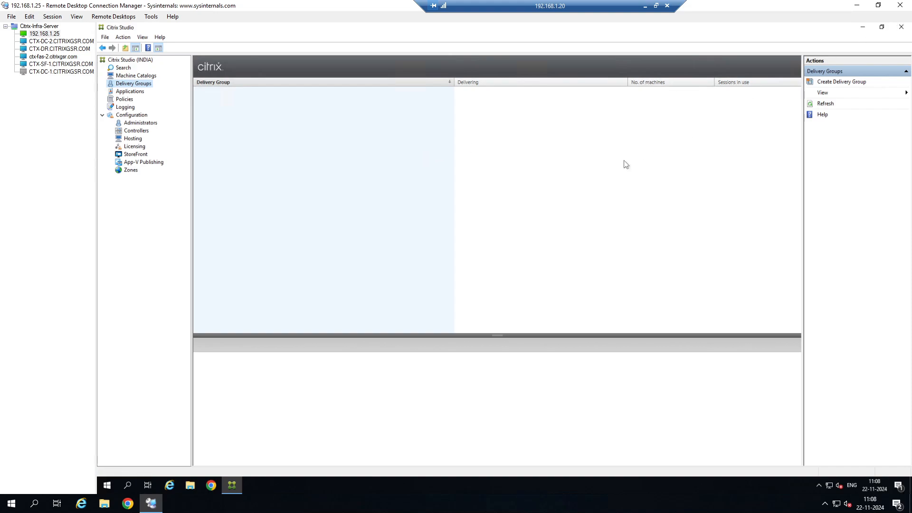
# Connect to ctx-fas-2 and launch the Citrix installer from the DVD drive in This PC.
pyautogui.click(56, 58)
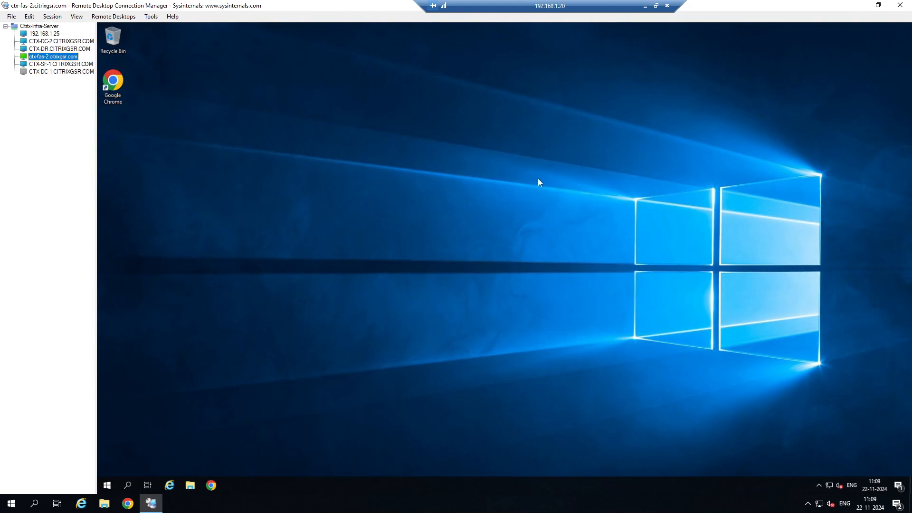
pyautogui.click(191, 486)
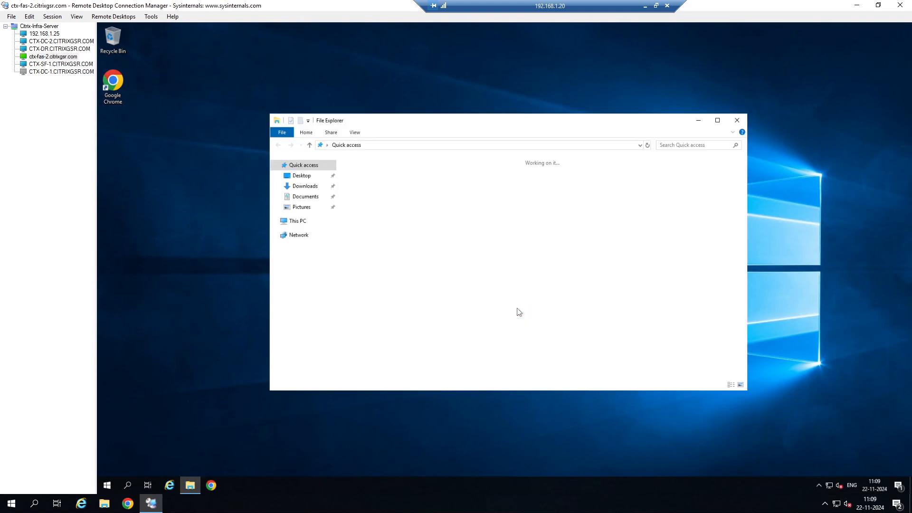
pyautogui.click(303, 223)
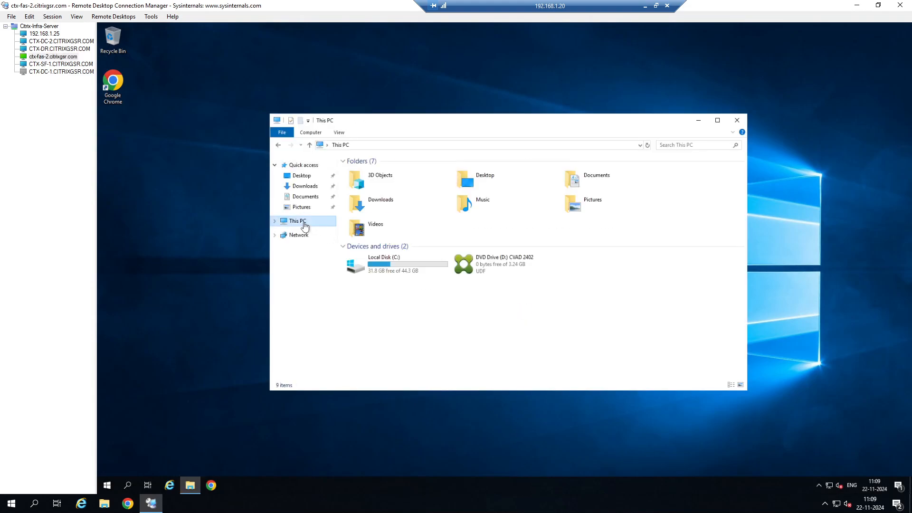
pyautogui.doubleClick(502, 269)
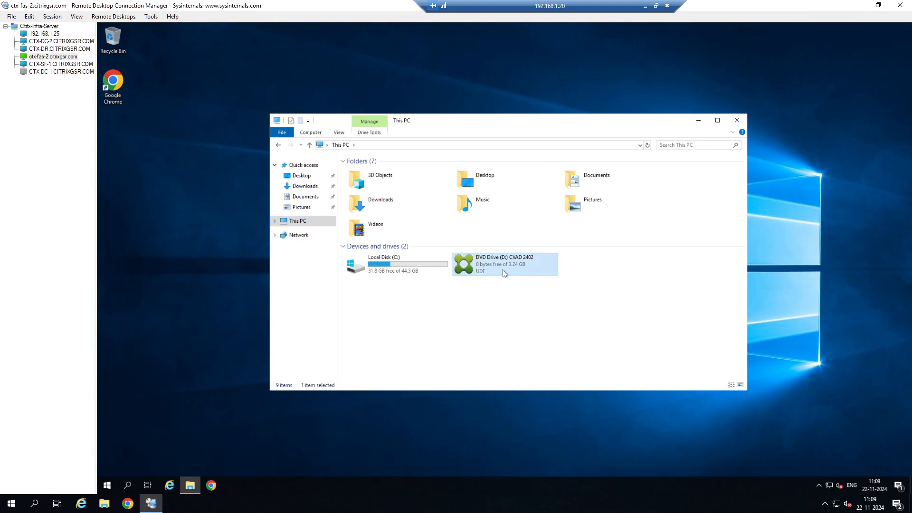
pyautogui.doubleClick(439, 239)
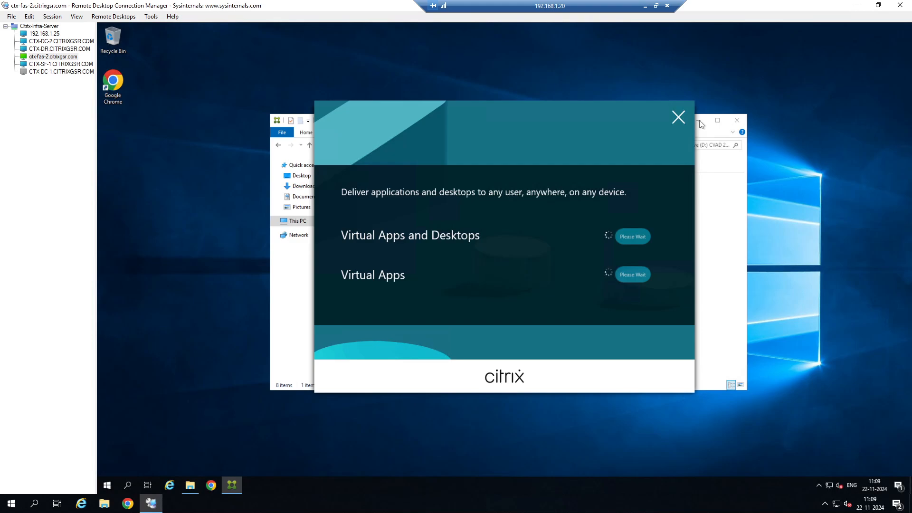
# Close File Explorer, start Virtual Apps and Desktops, and choose Virtual Delivery Agent for Windows Multi-session OS.
pyautogui.click(736, 120)
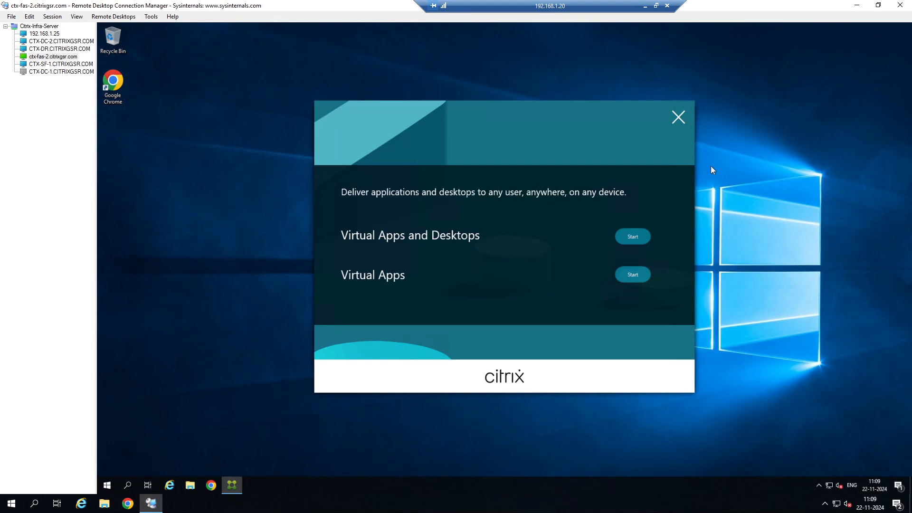
pyautogui.click(632, 236)
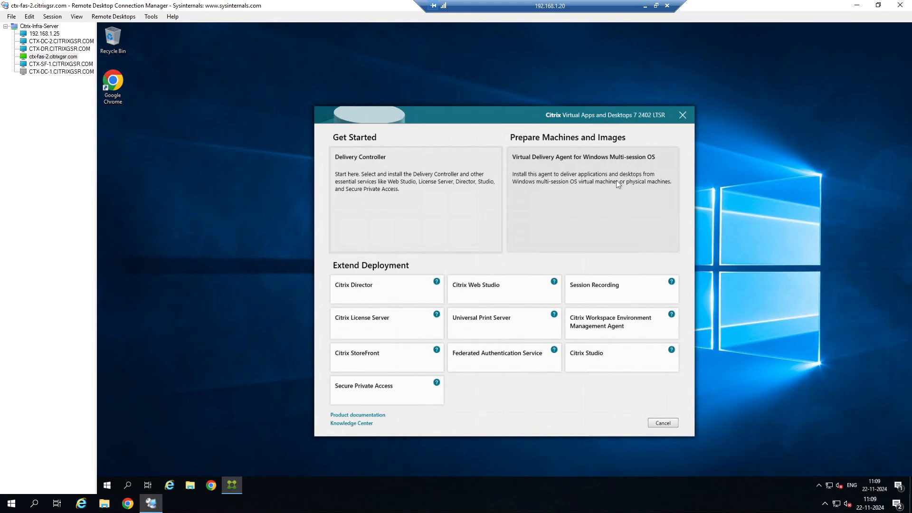
pyautogui.click(617, 181)
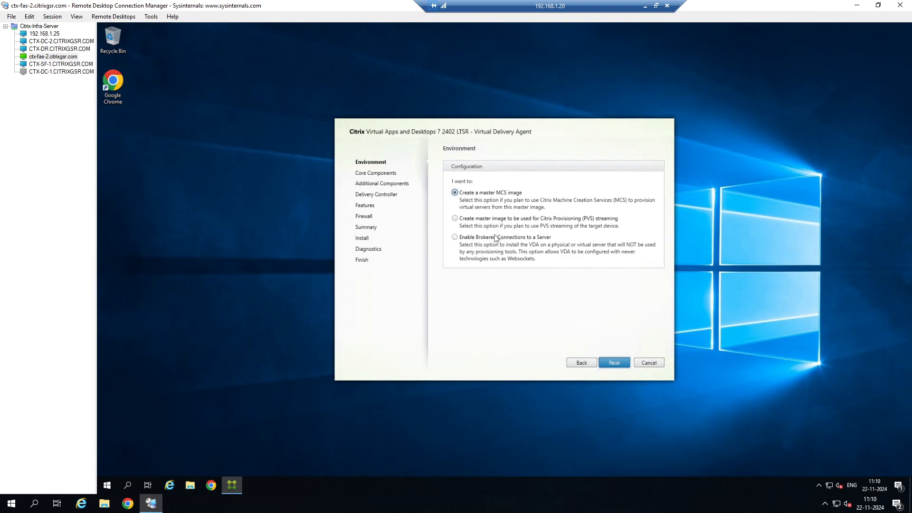
# Select Enable Brokered Connections to a Server as the environment and continue.
pyautogui.click(455, 237)
pyautogui.click(616, 361)
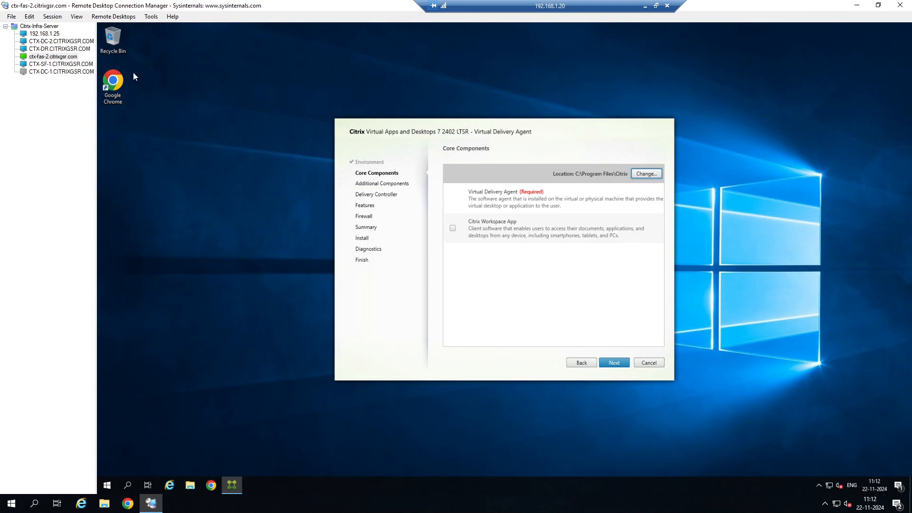
pyautogui.doubleClick(114, 83)
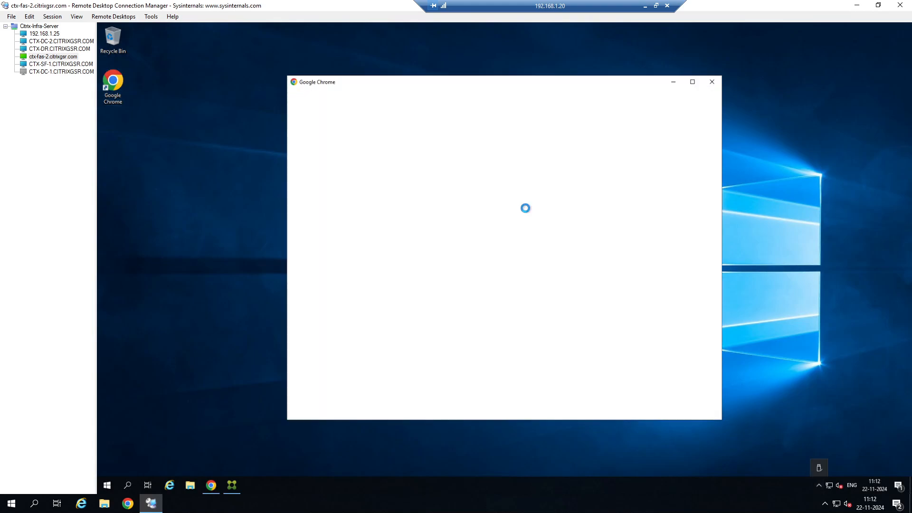
pyautogui.click(714, 82)
pyautogui.click(489, 35)
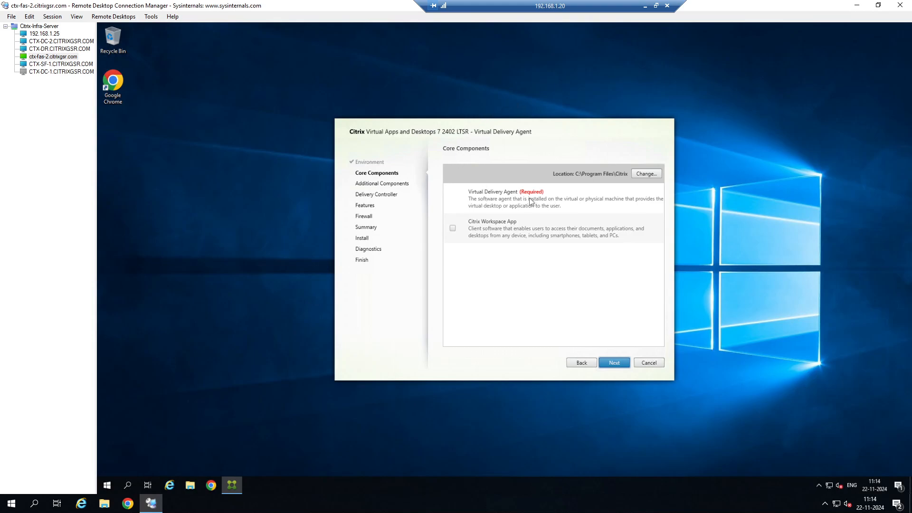
# Continue past Core Components and select Citrix Profile Management and Citrix Profile Management WMI plug-in.
pyautogui.click(617, 363)
pyautogui.scroll(-3, 550, 287)
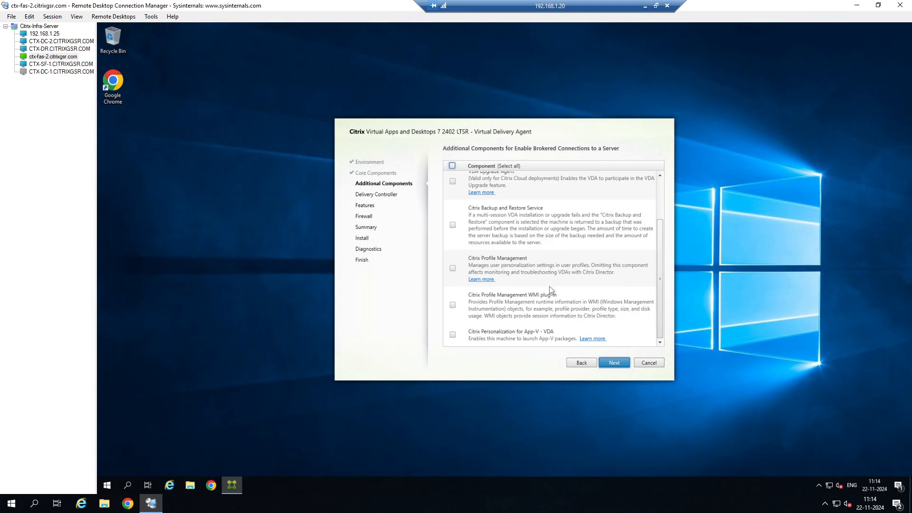
pyautogui.click(453, 269)
pyautogui.click(454, 305)
pyautogui.scroll(1, 524, 314)
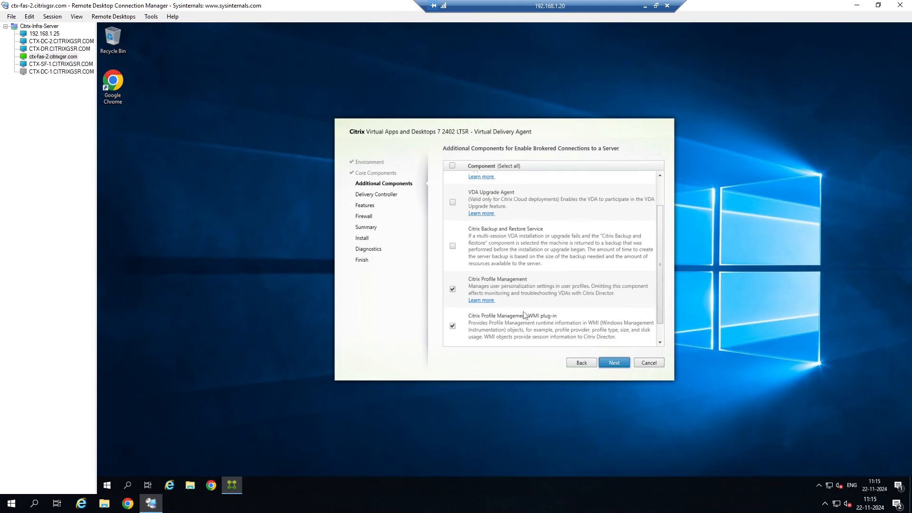
pyautogui.scroll(1, 524, 314)
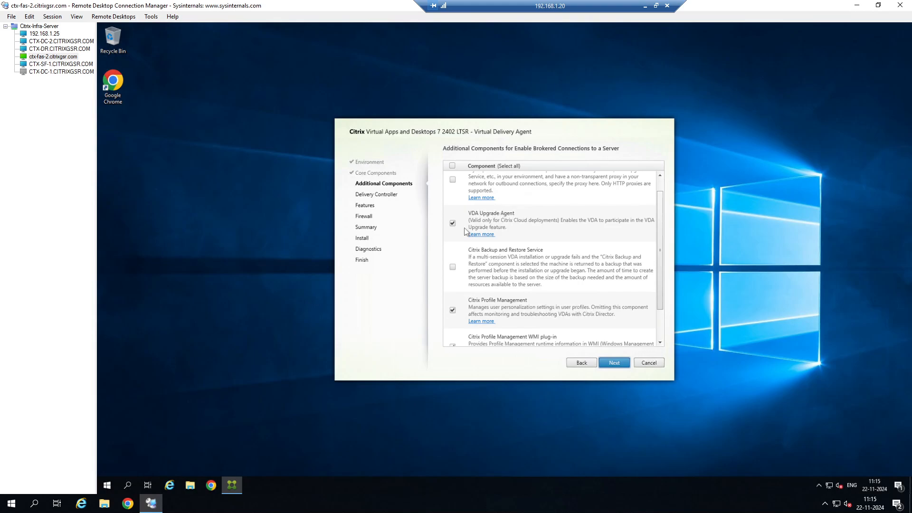
# Clear the VDA Upgrade Agent component and leave Citrix Backup and Restore Service unselected.
pyautogui.click(452, 224)
pyautogui.scroll(1, 492, 224)
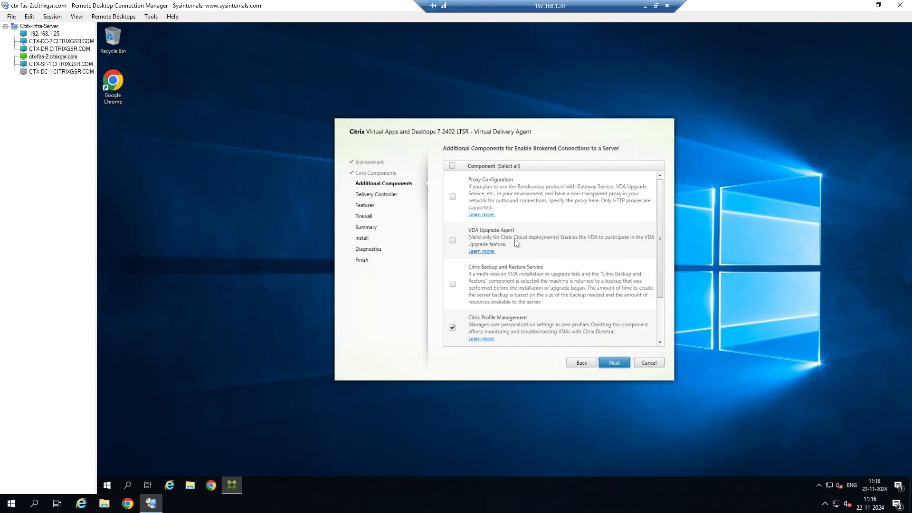
pyautogui.scroll(-2, 517, 243)
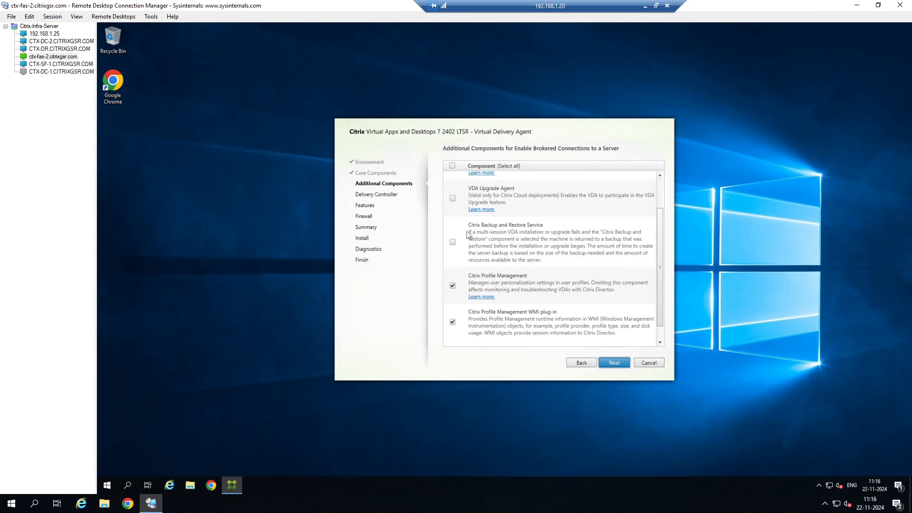
pyautogui.click(453, 242)
pyautogui.click(454, 241)
pyautogui.click(452, 243)
# Keep both Citrix Profile Management components selected and proceed to the Delivery Controller page.
pyautogui.scroll(-1, 520, 238)
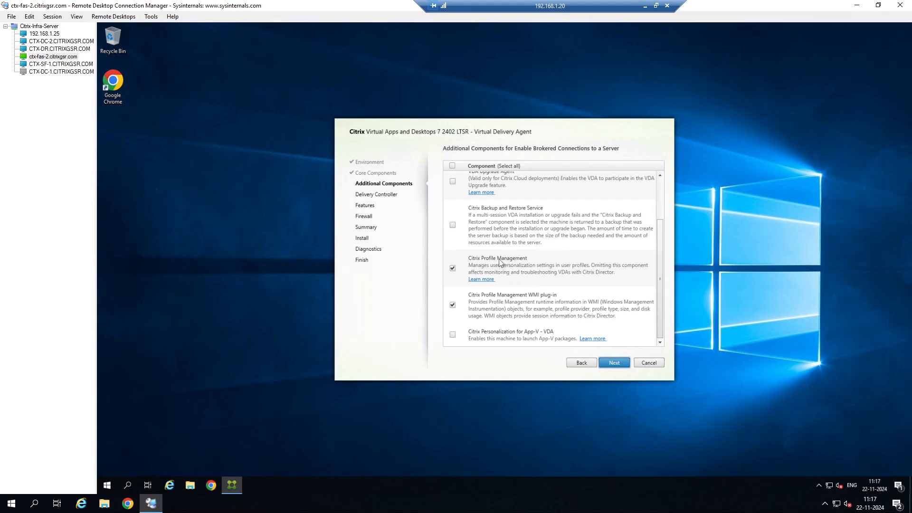
pyautogui.scroll(1, 498, 297)
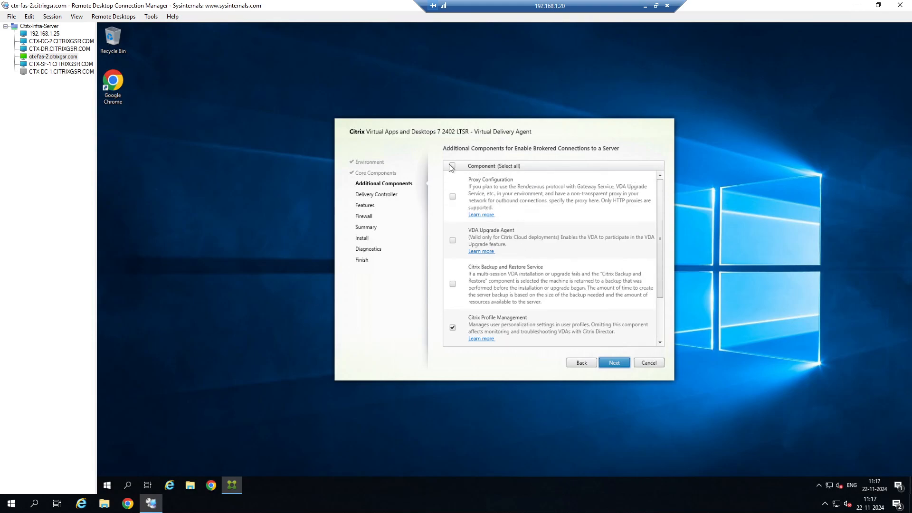
pyautogui.scroll(-1, 517, 262)
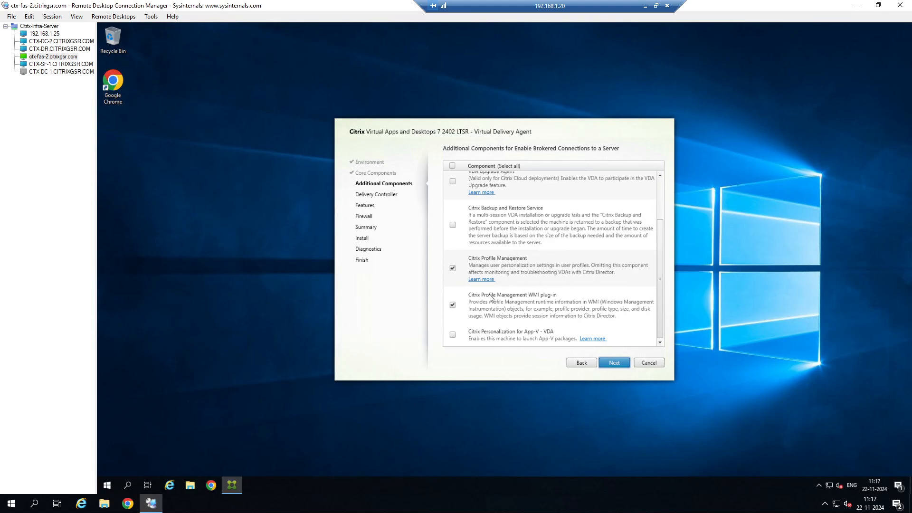
pyautogui.click(453, 269)
pyautogui.click(453, 305)
pyautogui.click(452, 268)
pyautogui.click(453, 305)
pyautogui.click(615, 362)
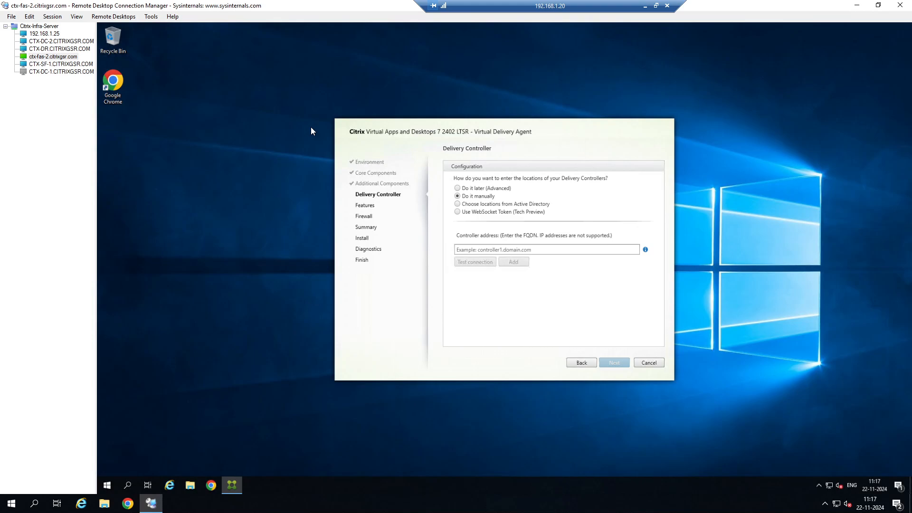
# Add ctx-dc-1.citrixgsr.com as the delivery controller address manually.
pyautogui.click(462, 248)
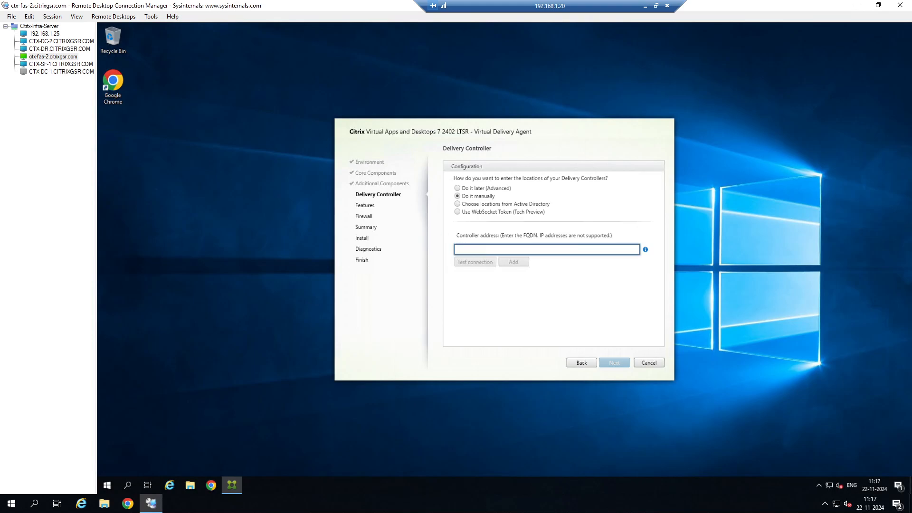
pyautogui.write('ctx-dc')
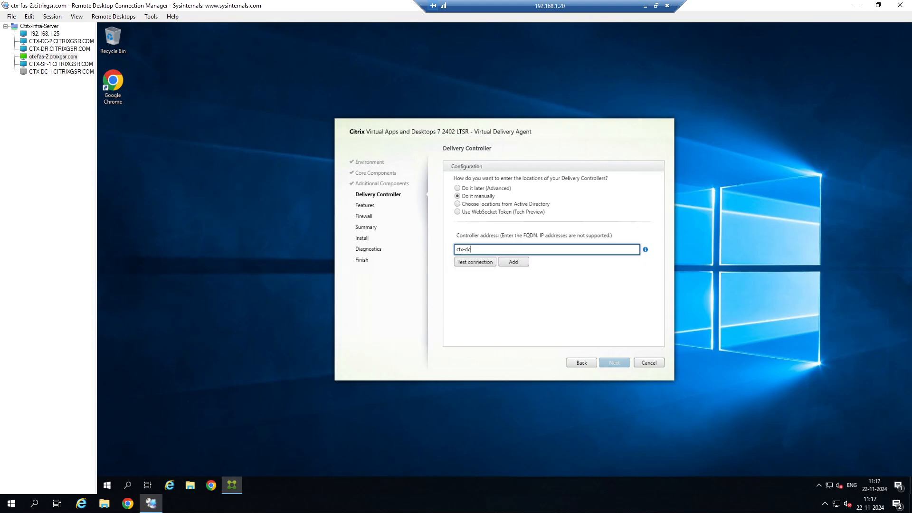
pyautogui.write('-1.citrixgsr.com')
pyautogui.hotkey('ctrl', 'a')
pyautogui.hotkey('ctrl', 'c')
pyautogui.click(494, 264)
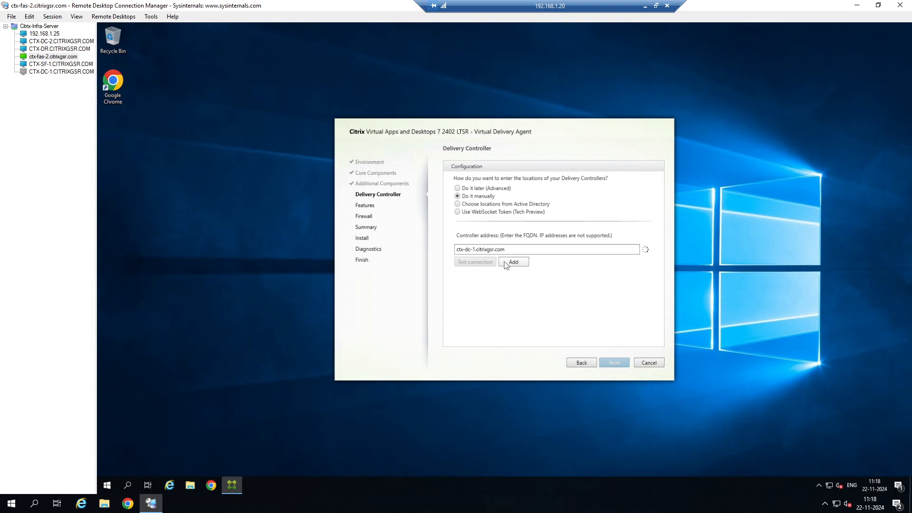
# Add the ctx-dc-1 controller, then test and add ctx-dc-2.citrixgsr.com as a second delivery controller address.
pyautogui.click(506, 264)
pyautogui.click(481, 259)
pyautogui.hotkey('ctrl', 'v')
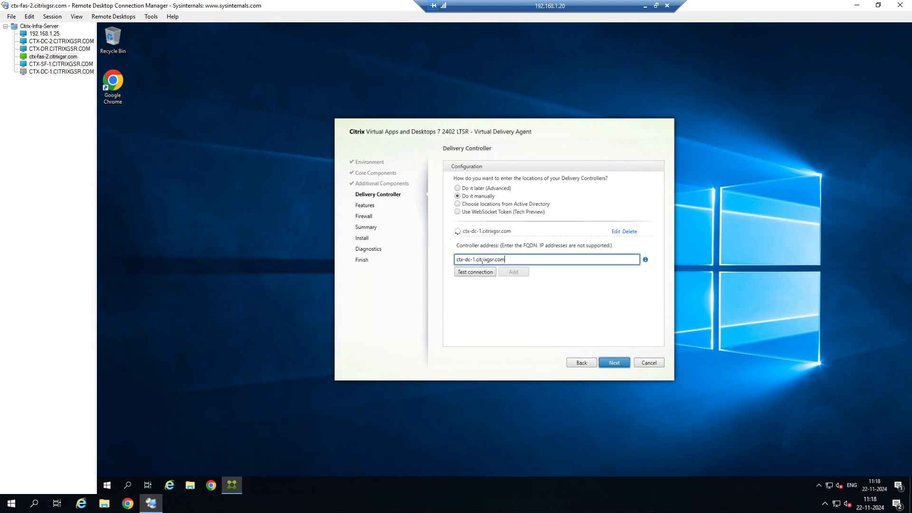
pyautogui.click(475, 259)
pyautogui.press('BackSpace')
pyautogui.write('2')
pyautogui.click(486, 271)
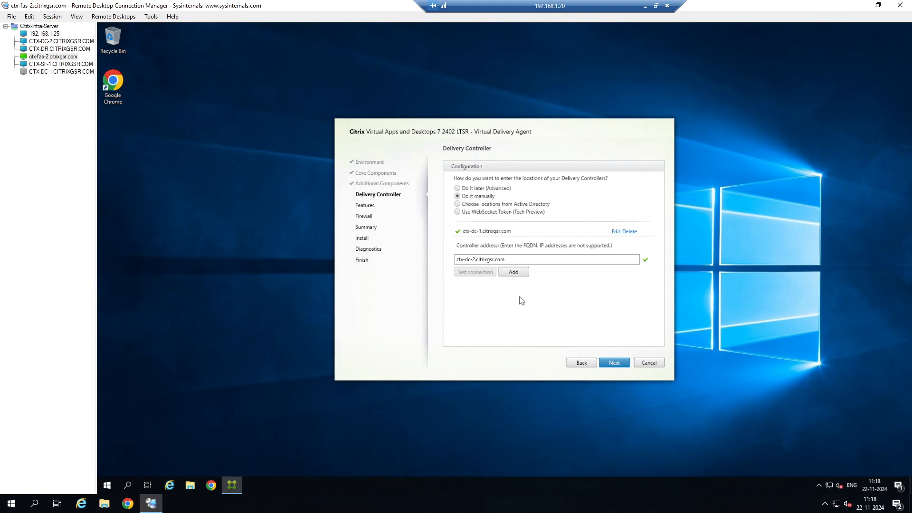
pyautogui.click(520, 273)
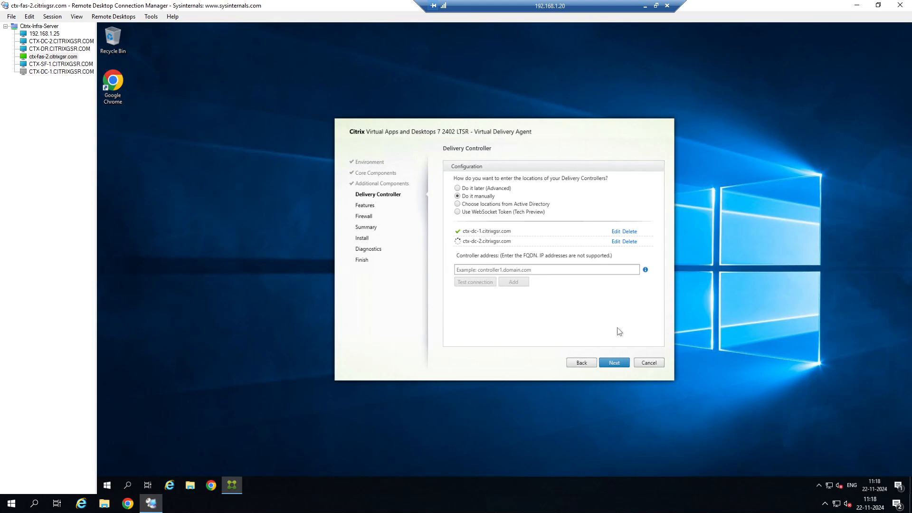
# Continue to Features, enable Windows Remote Assistance, Real-Time Audio Transport and Screen Sharing, and proceed to Firewall.
pyautogui.click(617, 364)
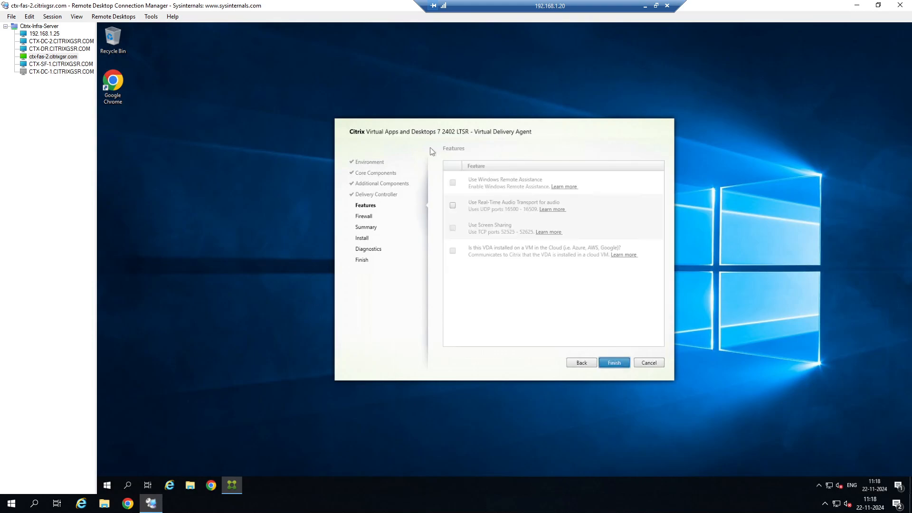
pyautogui.click(451, 167)
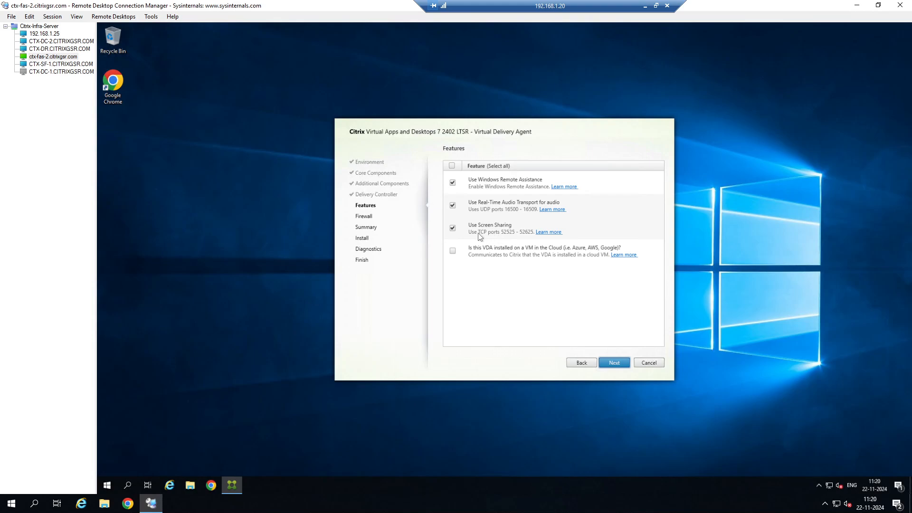
pyautogui.click(613, 362)
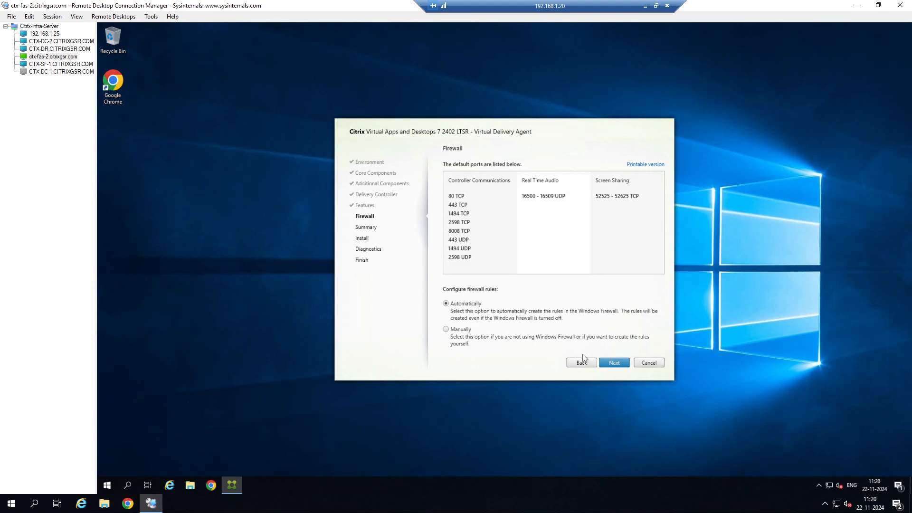
# Keep automatic firewall rule creation and start the installation from the Summary page.
pyautogui.click(613, 363)
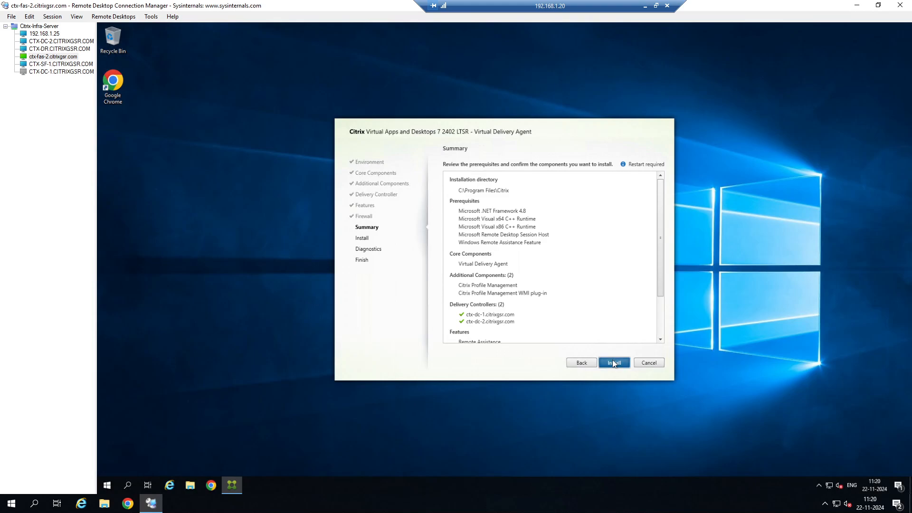
pyautogui.click(613, 363)
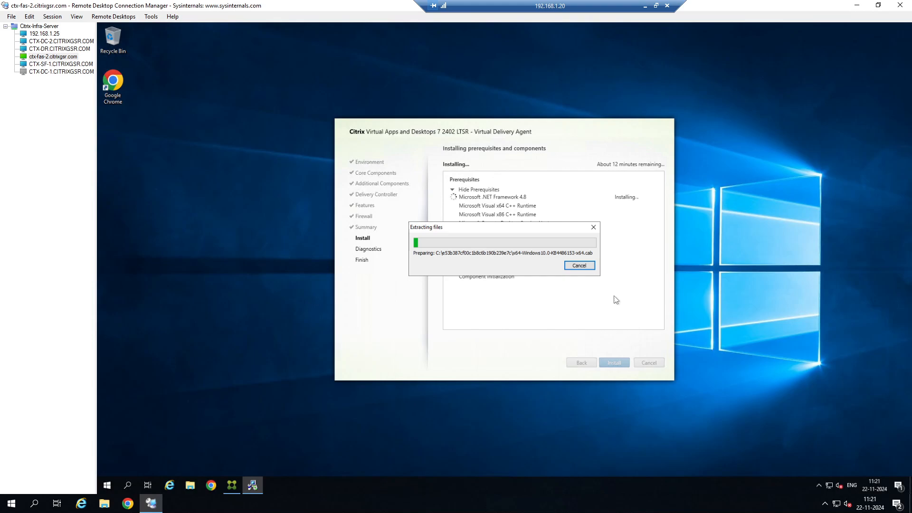
# Switch to Microsoft Whiteboard and create a new whiteboard starting with a blank canvas.
pyautogui.click(654, 5)
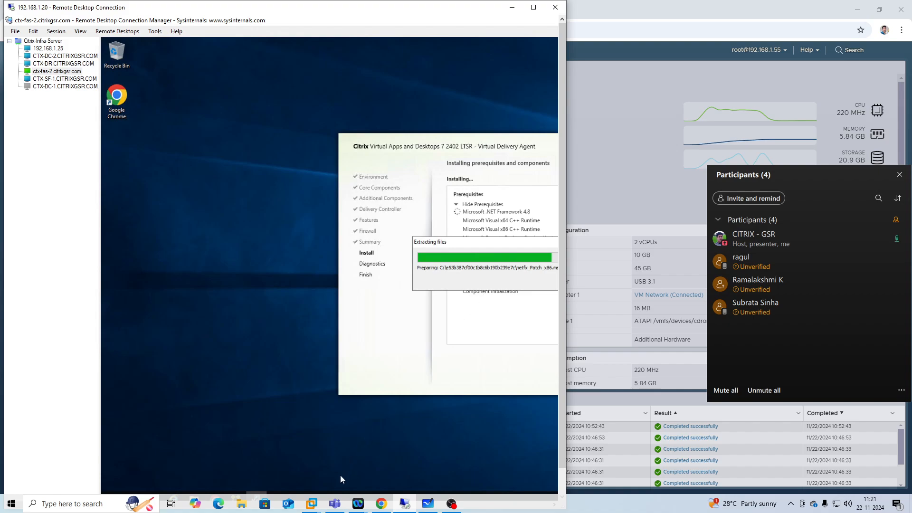
pyautogui.click(427, 503)
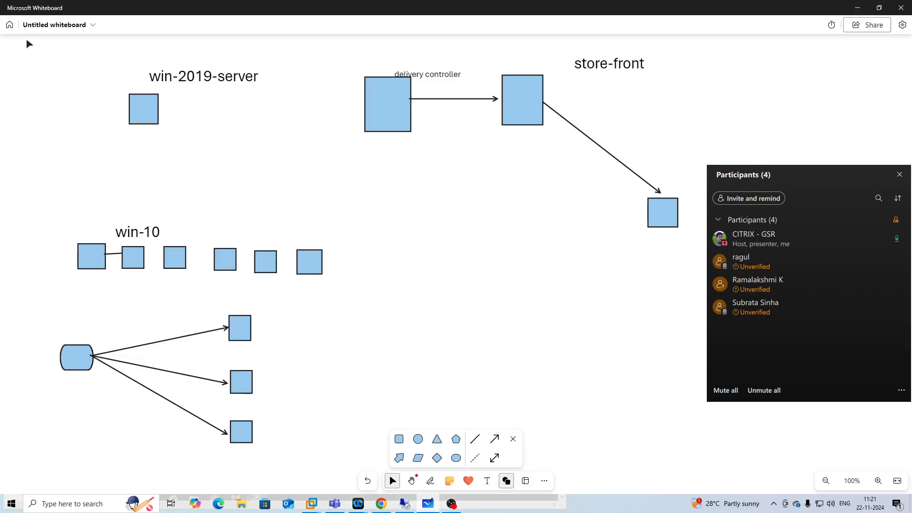
pyautogui.click(10, 25)
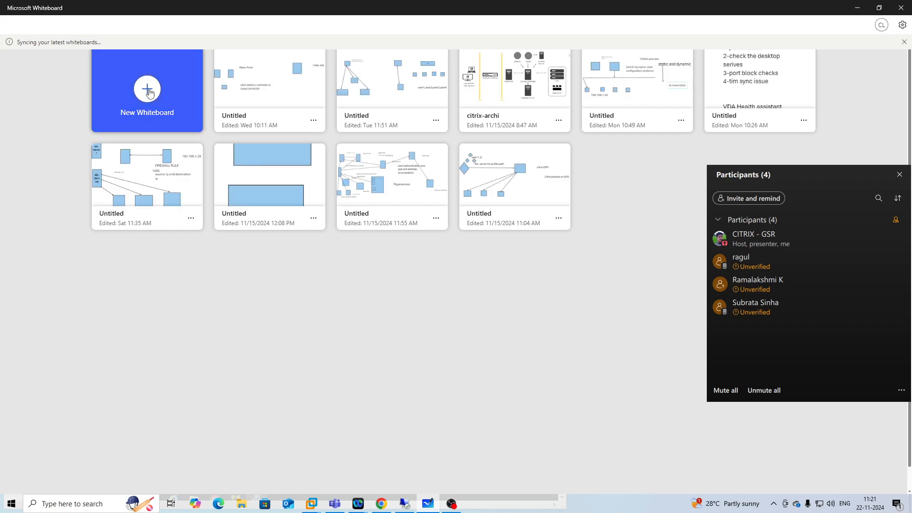
pyautogui.click(149, 92)
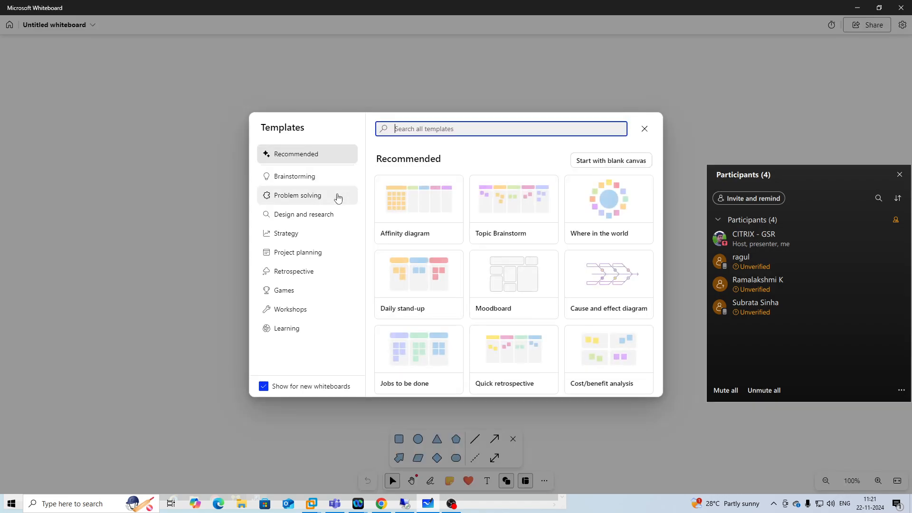
pyautogui.click(599, 166)
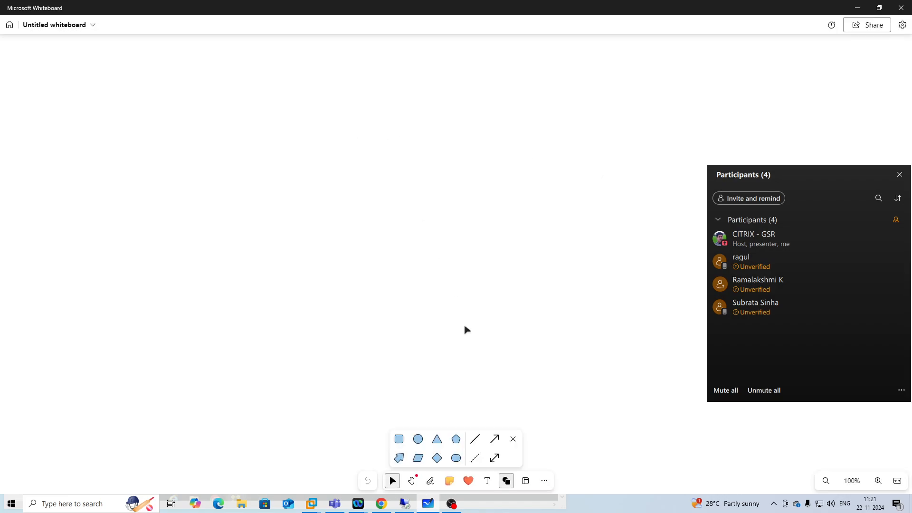
# Add a text title reading "VM Virtualization" near the top centre of the canvas.
pyautogui.click(488, 481)
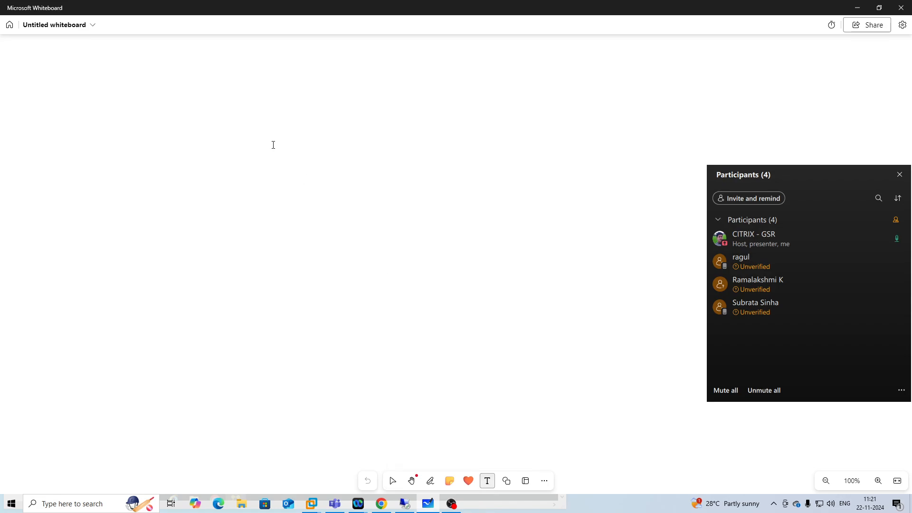
pyautogui.click(329, 70)
pyautogui.write('Ser')
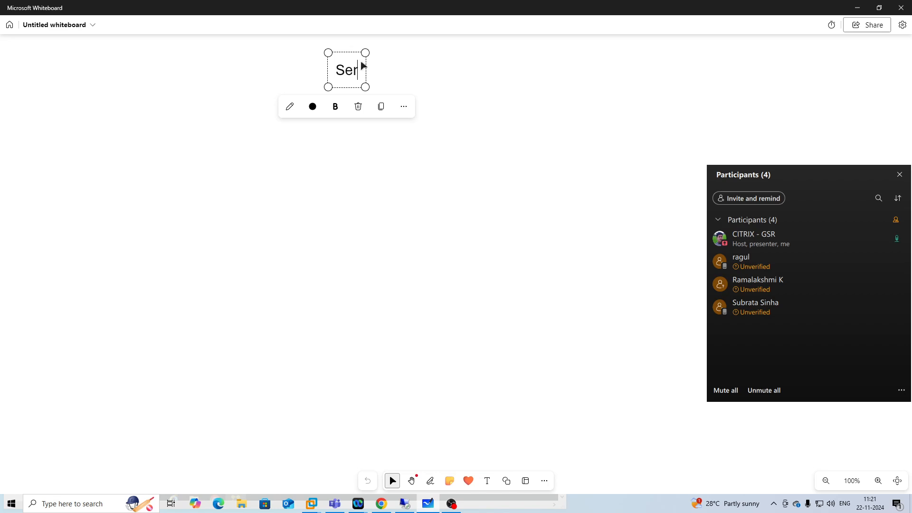
pyautogui.press('BackSpace')
pyautogui.press('BackSpace')
pyautogui.press('BackSpace')
pyautogui.write('VM')
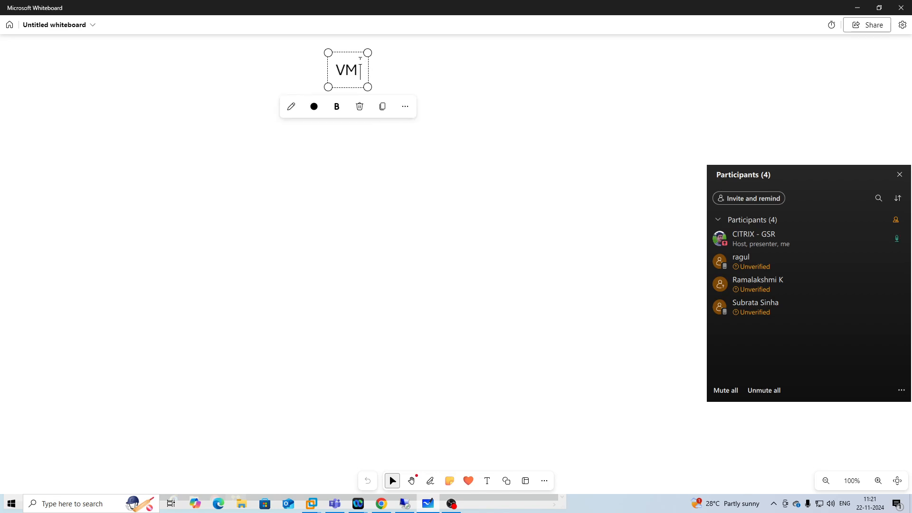
pyautogui.write(' Virt')
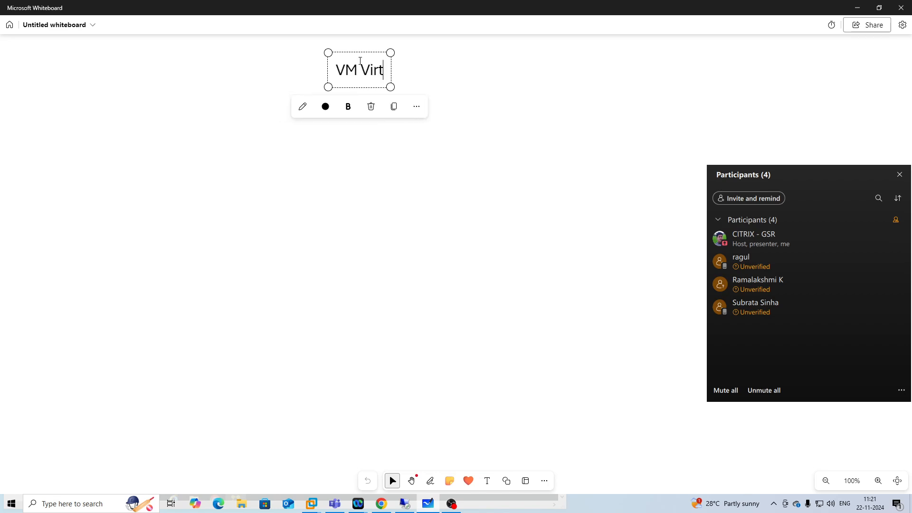
pyautogui.write('uali')
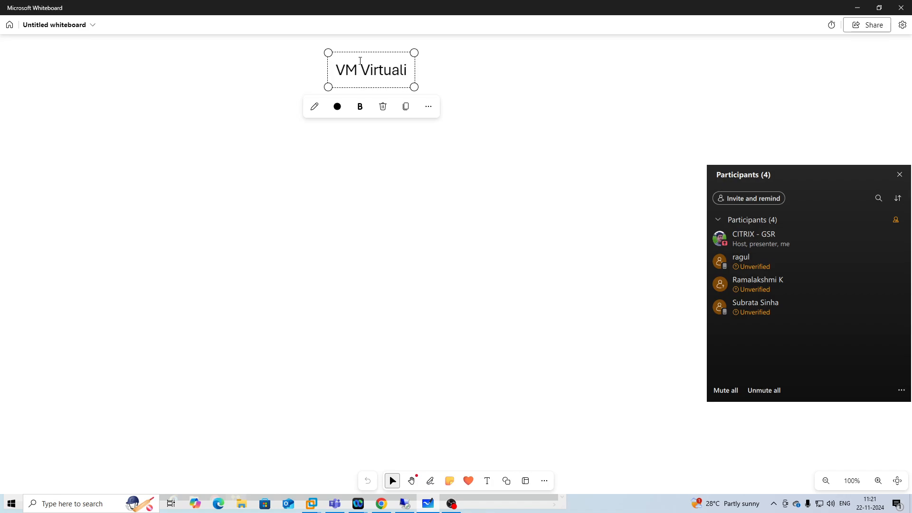
pyautogui.write('zation')
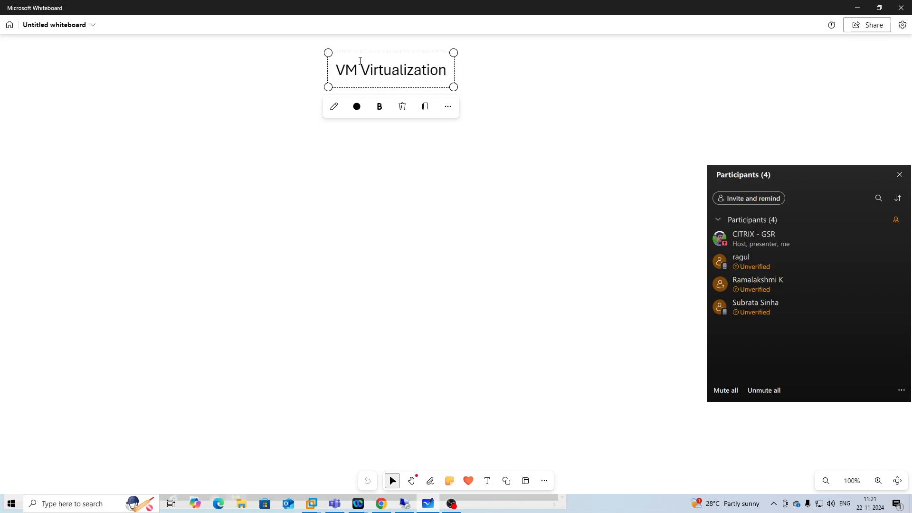
pyautogui.press('Return')
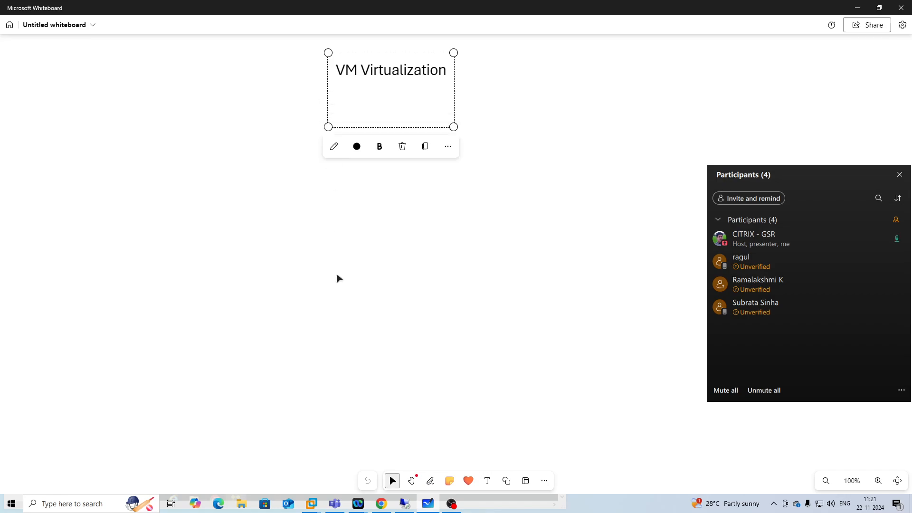
pyautogui.click(338, 277)
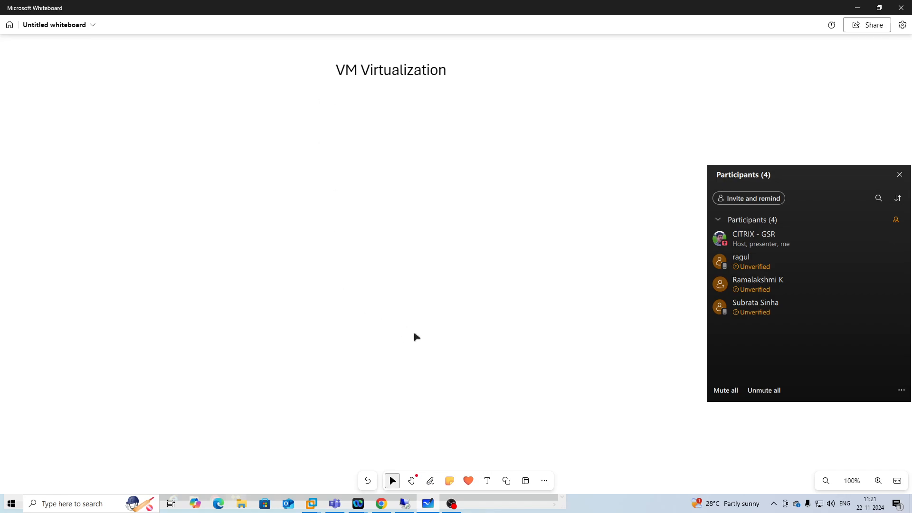
# Switch to the remote desktop window and widen it to check the VDA installation progress.
pyautogui.click(405, 503)
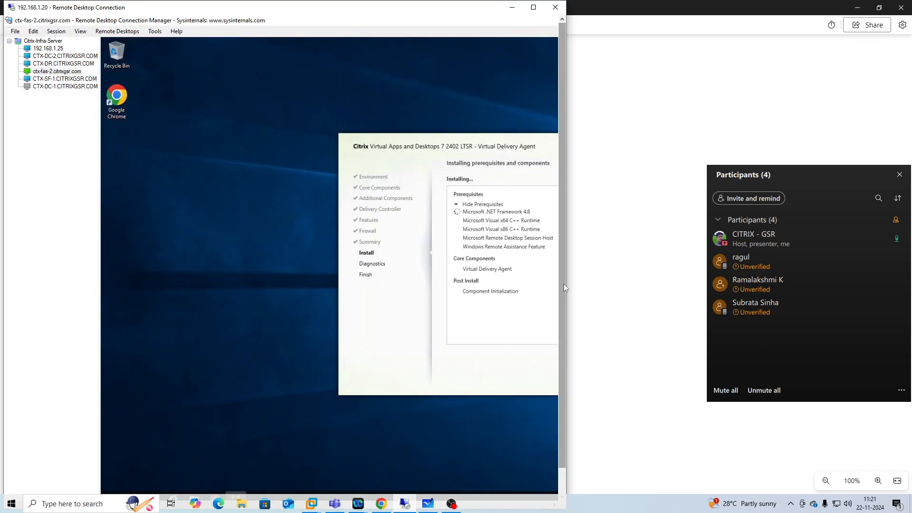
pyautogui.moveTo(568, 278); pyautogui.dragTo(643, 273)
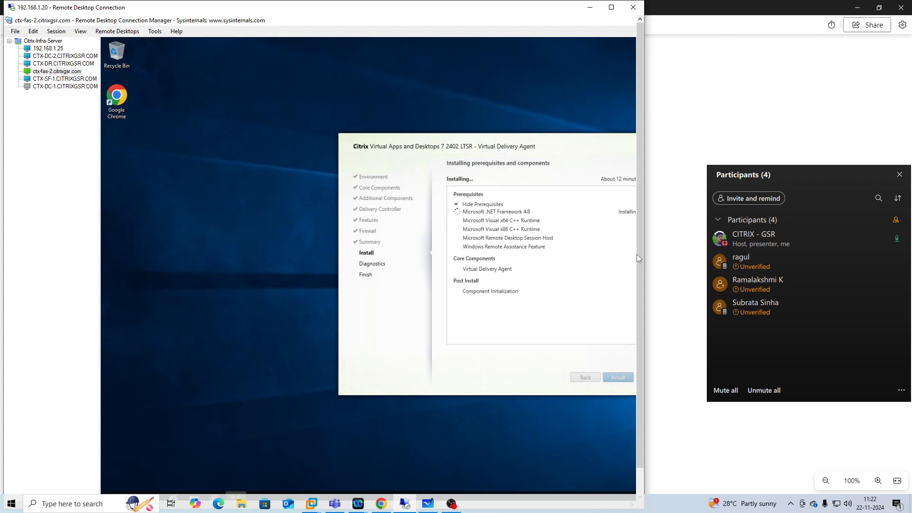
pyautogui.moveTo(644, 250); pyautogui.dragTo(674, 250)
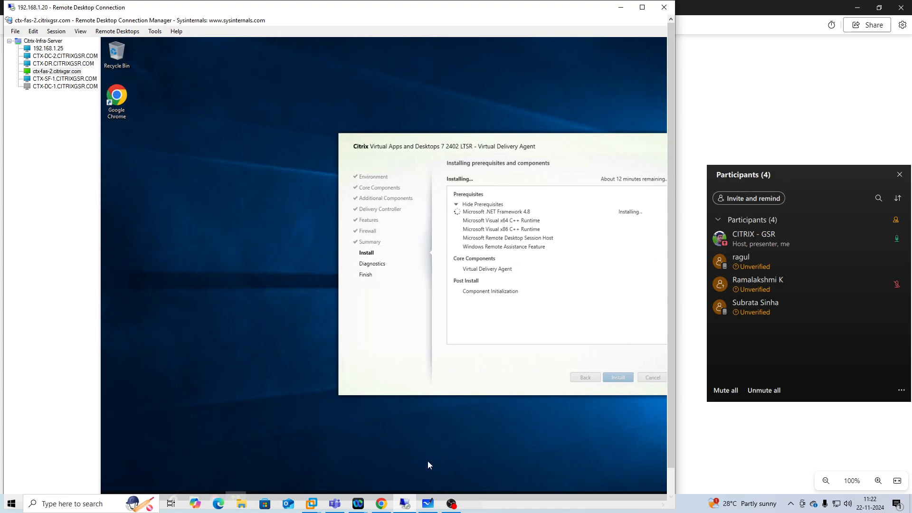
# Return to the whiteboard and draw a row of five small square shapes below the title.
pyautogui.click(427, 503)
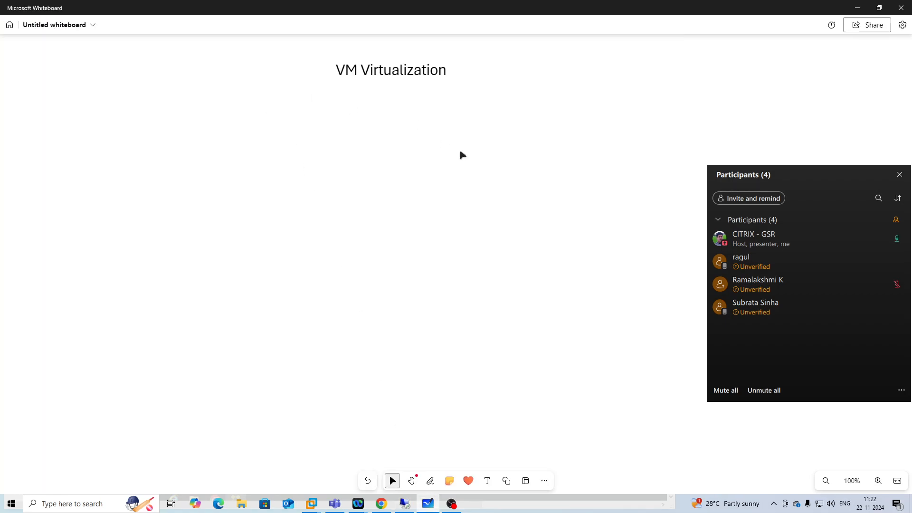
pyautogui.click(506, 481)
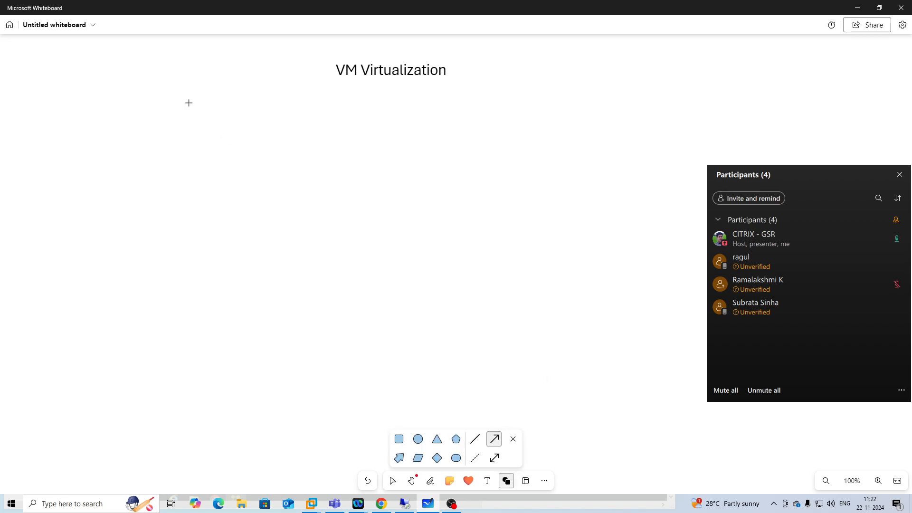
pyautogui.click(399, 439)
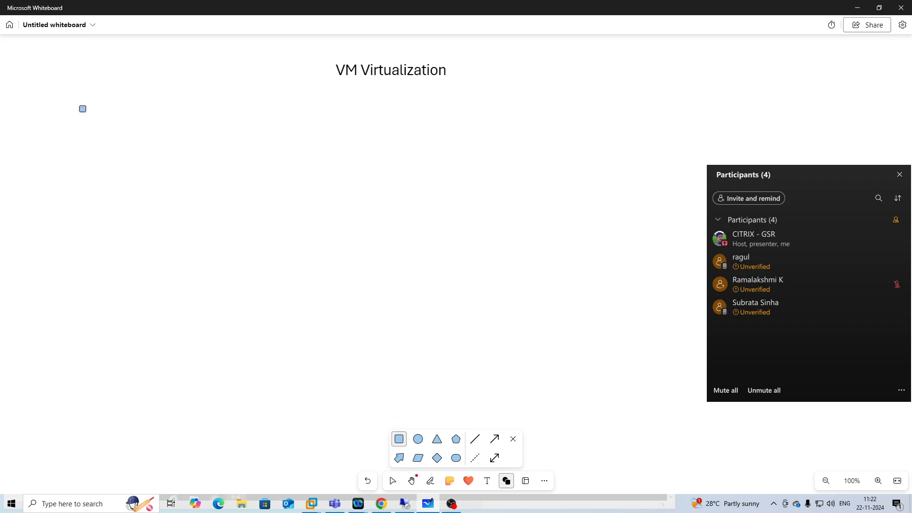
pyautogui.moveTo(79, 105); pyautogui.dragTo(108, 134)
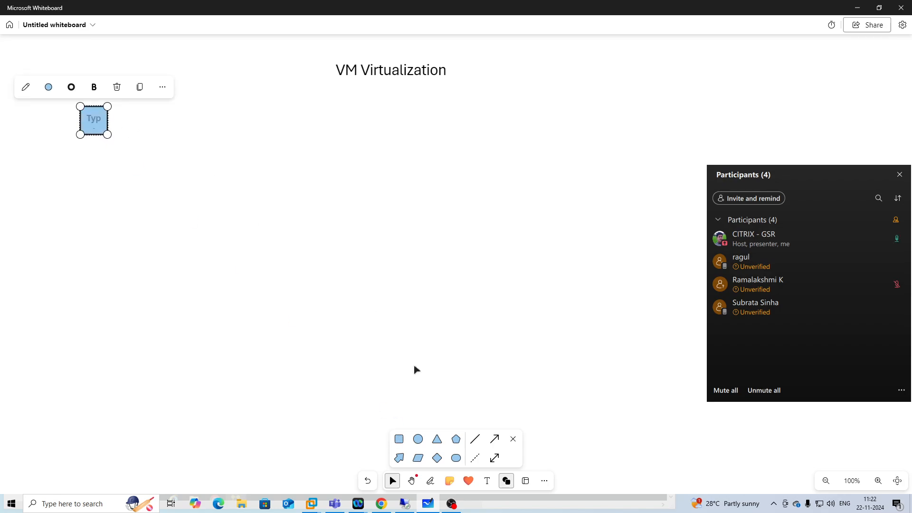
pyautogui.click(399, 439)
pyautogui.moveTo(145, 108); pyautogui.dragTo(224, 136)
pyautogui.click(399, 438)
pyautogui.click(399, 439)
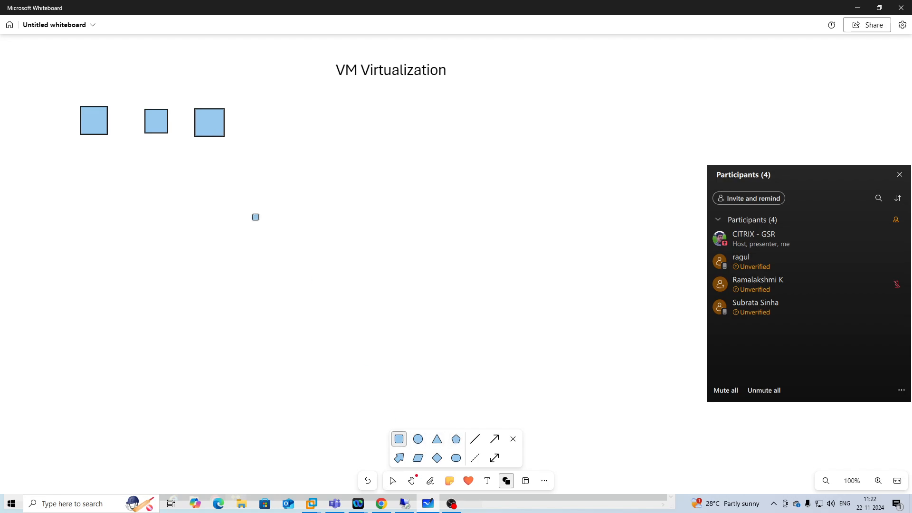
pyautogui.moveTo(256, 111); pyautogui.dragTo(280, 145)
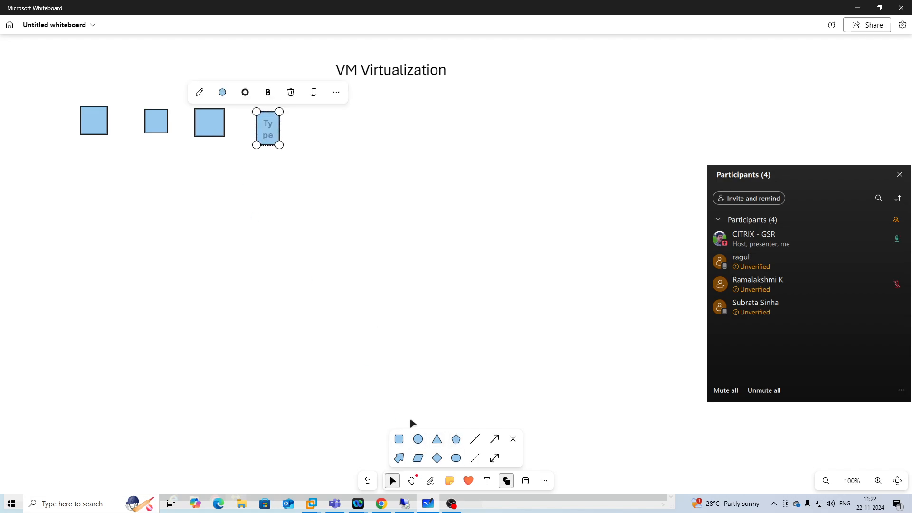
pyautogui.click(394, 361)
pyautogui.moveTo(300, 114); pyautogui.dragTo(333, 145)
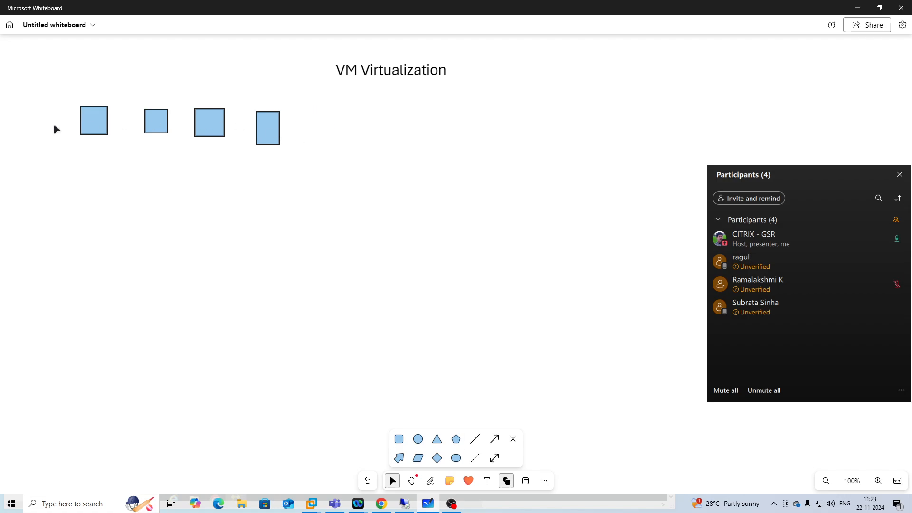
pyautogui.click(399, 439)
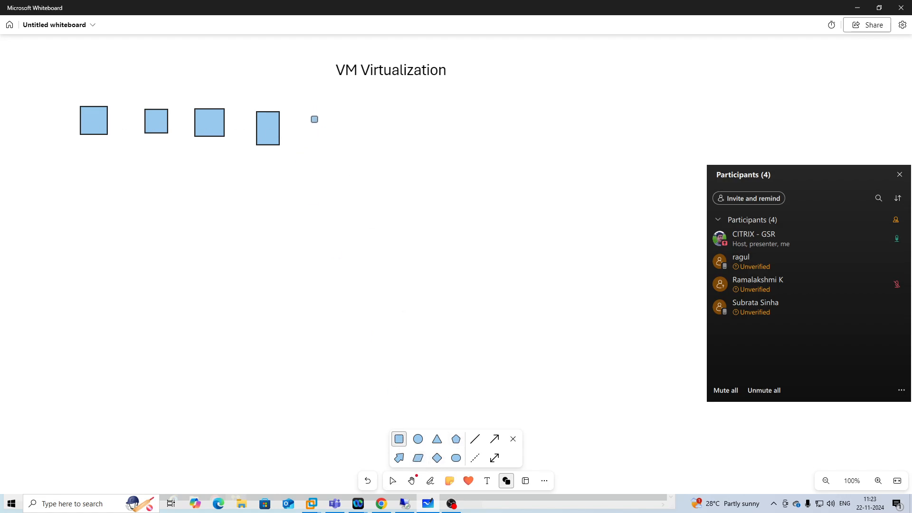
pyautogui.moveTo(305, 112); pyautogui.dragTo(332, 147)
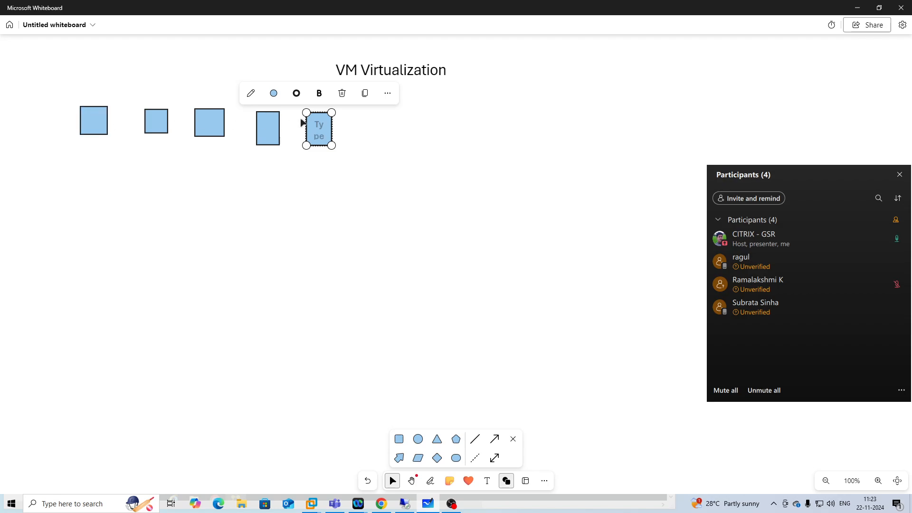
pyautogui.click(184, 174)
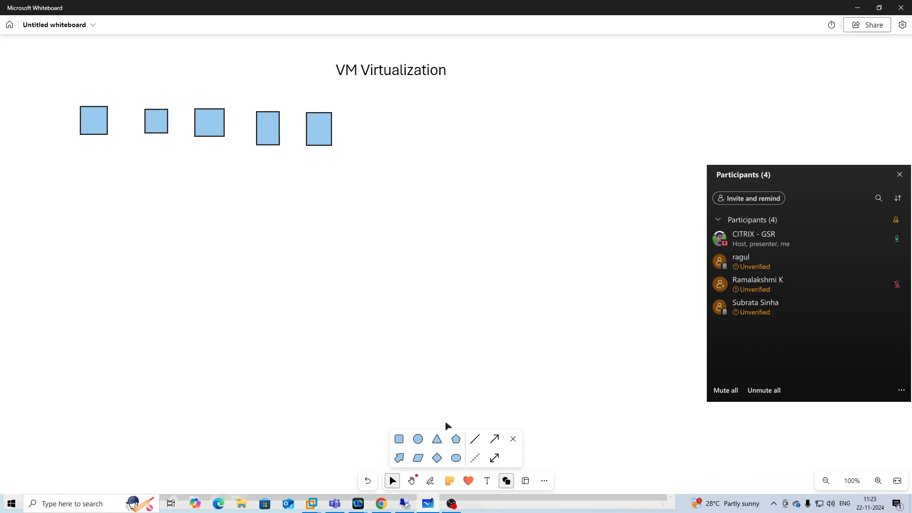
# Draw a large tall rectangle to the right of the row of squares.
pyautogui.click(399, 438)
pyautogui.moveTo(408, 100)
pyautogui.mouseDown()
pyautogui.moveTo(494, 201)
pyautogui.moveTo(504, 319)
pyautogui.mouseUp()
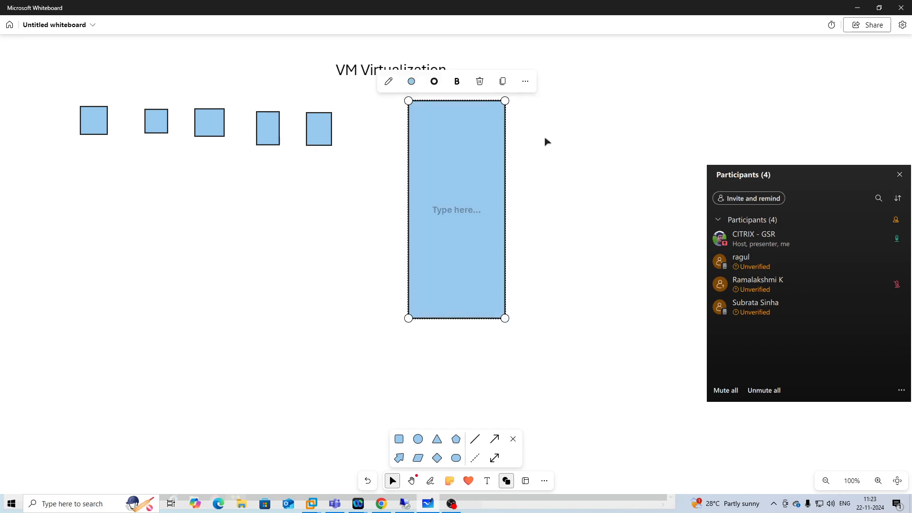
pyautogui.click(554, 153)
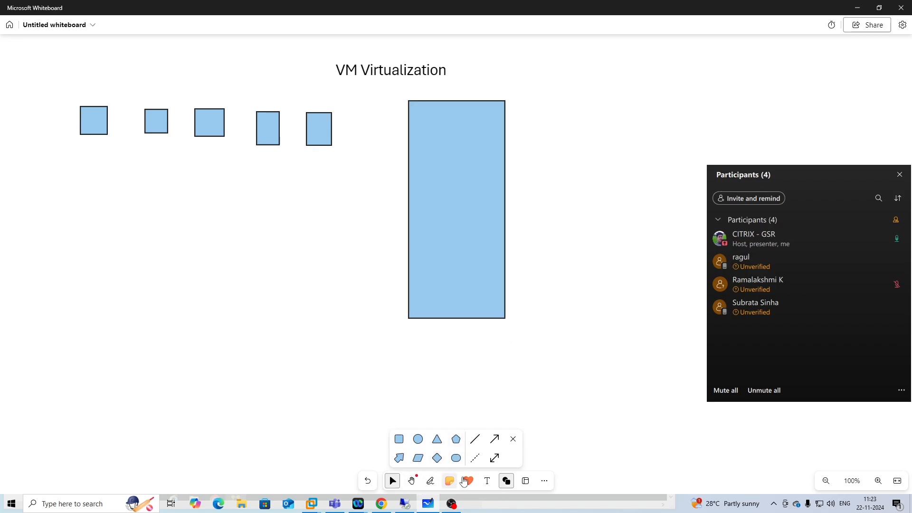
# Add a text box right of the tall rectangle listing "rack-server", "tower server" and "blade server" on separate lines.
pyautogui.click(486, 481)
pyautogui.click(575, 77)
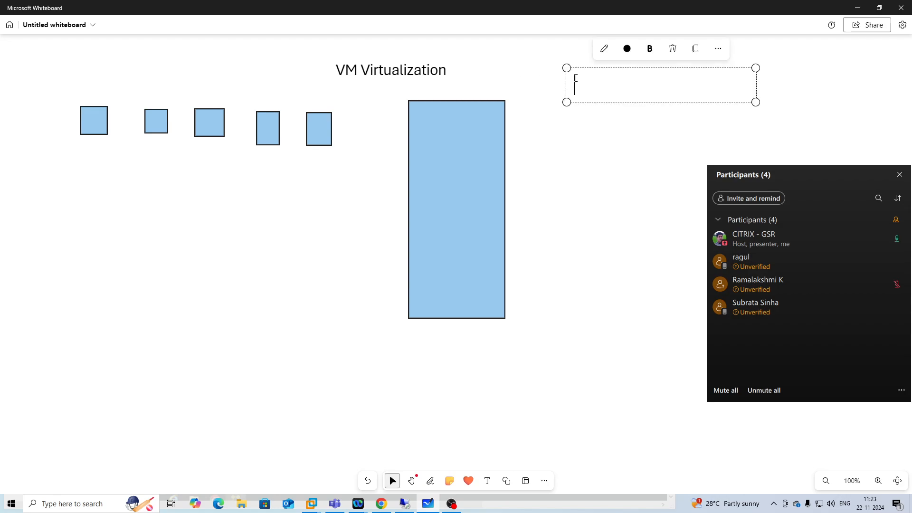
pyautogui.write('rac')
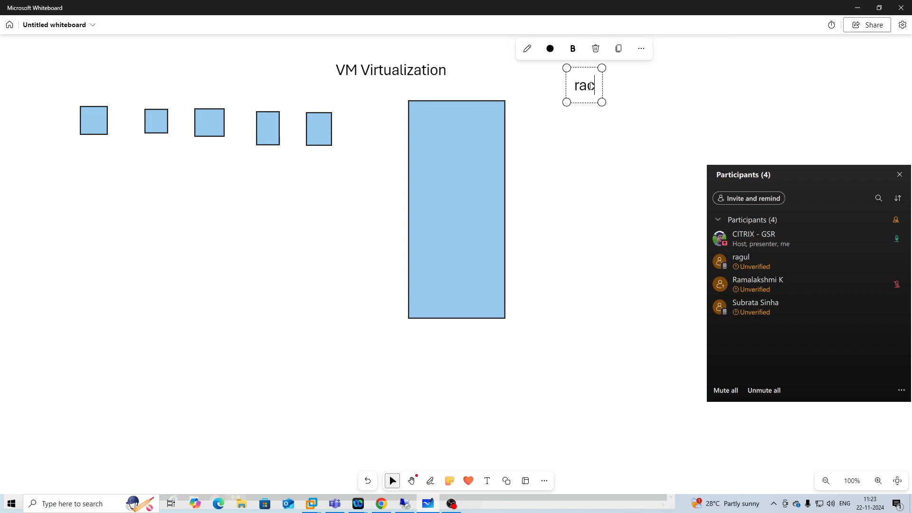
pyautogui.write('k-server')
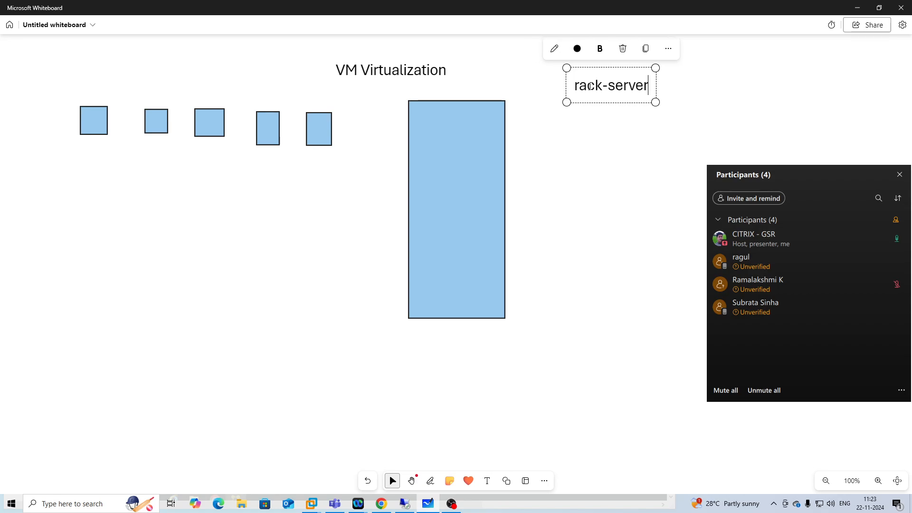
pyautogui.press('Return')
pyautogui.write('towe')
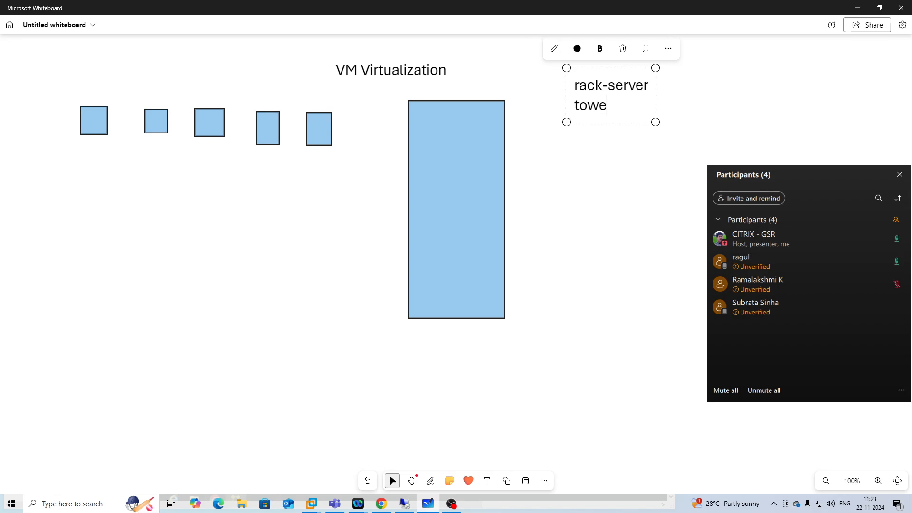
pyautogui.write('r server')
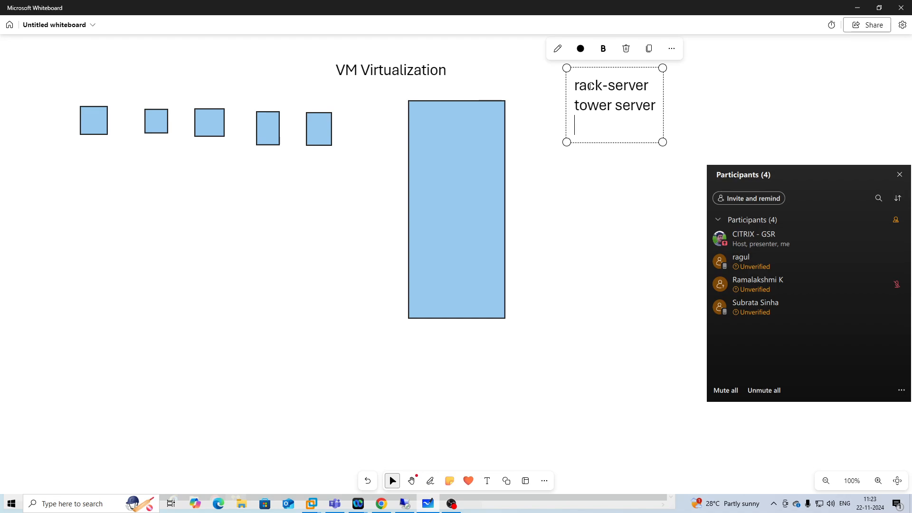
pyautogui.write('blade server')
pyautogui.click(600, 184)
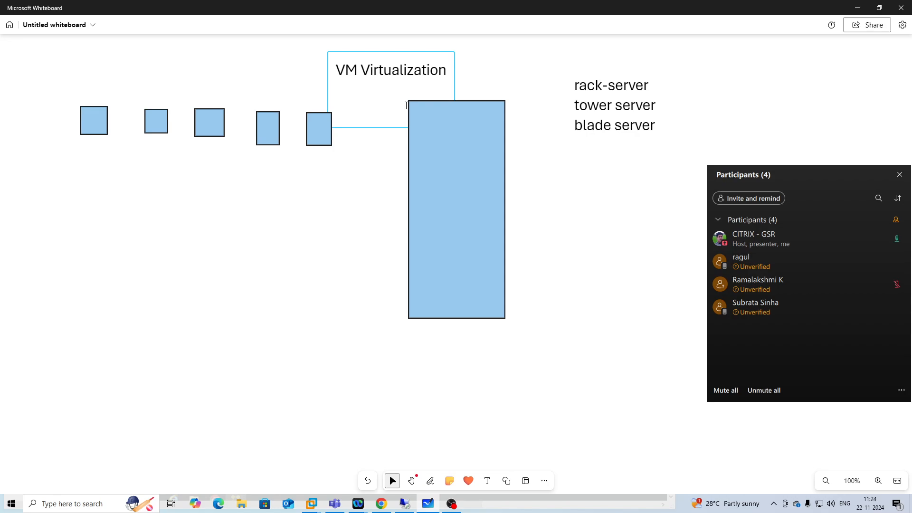
# Add a text box beside the server list reading "1tb-ram", "1tb-ssd" and "66 core cpu" on separate lines.
pyautogui.click(486, 481)
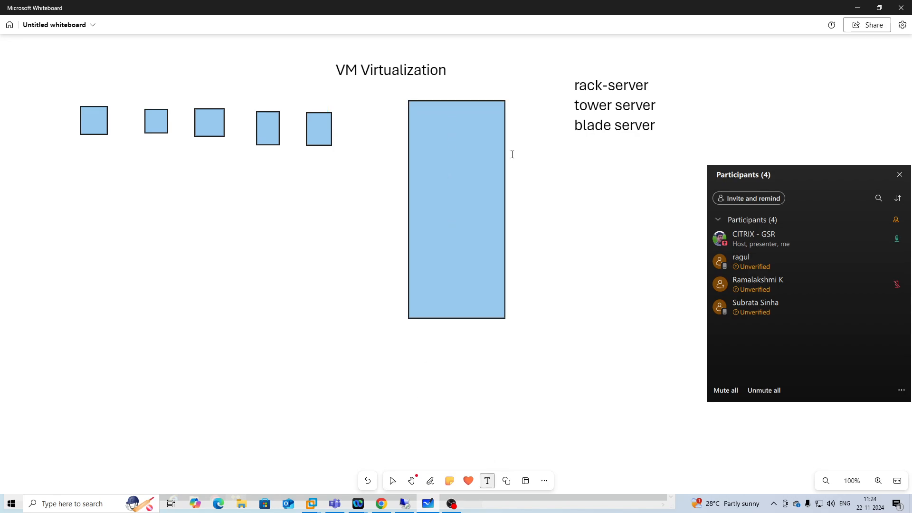
pyautogui.click(512, 86)
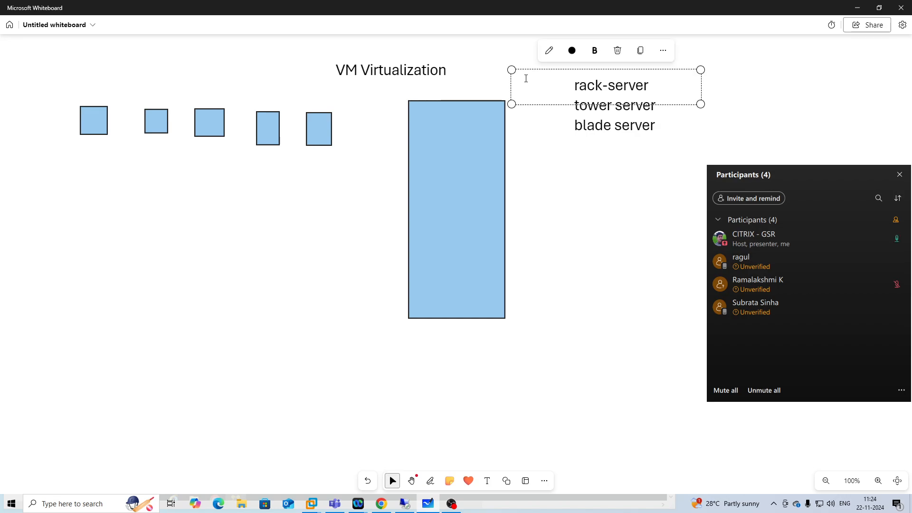
pyautogui.write('1tb-ram')
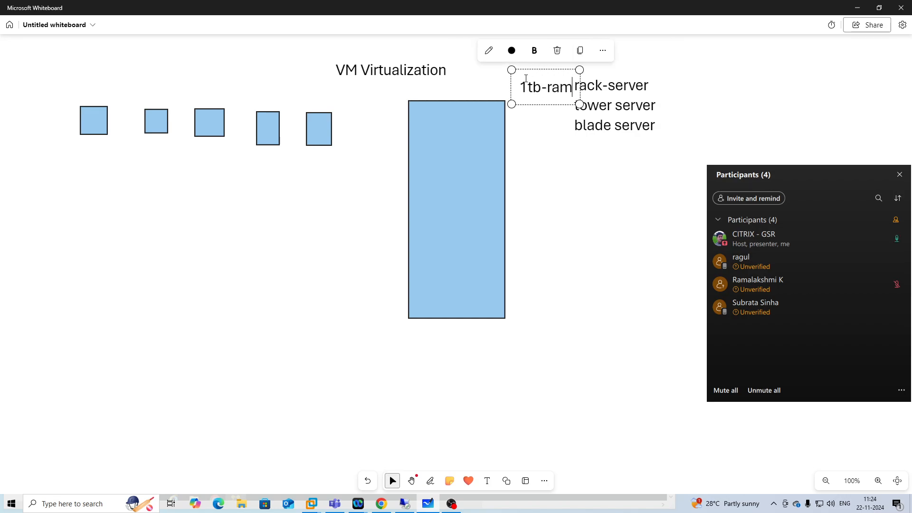
pyautogui.press('Return')
pyautogui.write('1tb-')
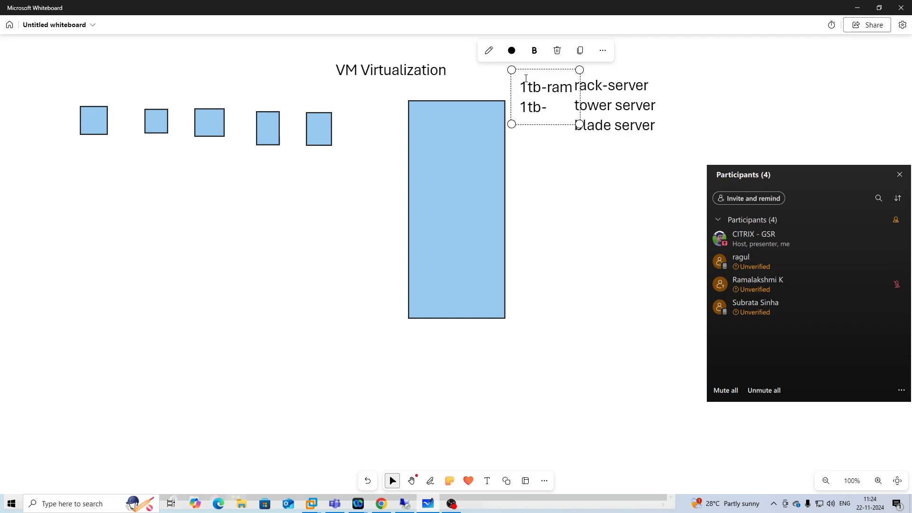
pyautogui.write('ssd')
pyautogui.press('Return')
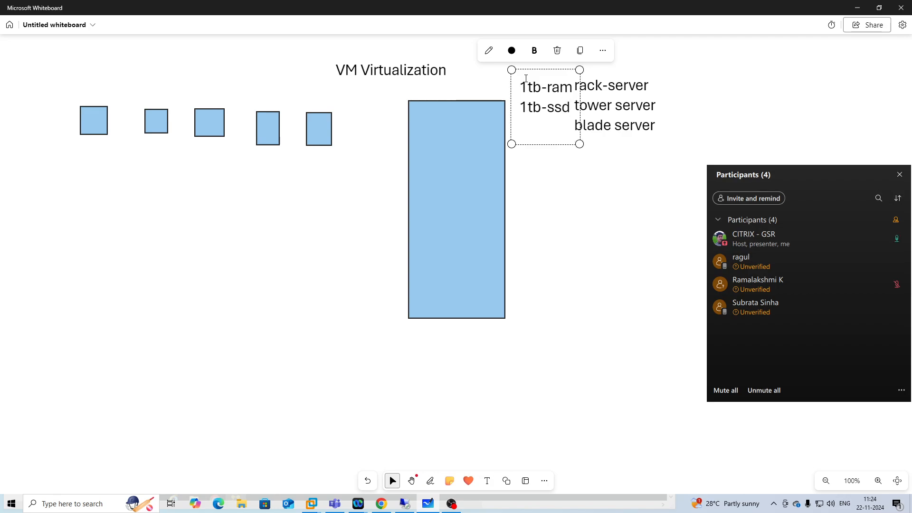
pyautogui.write('66 core cpu')
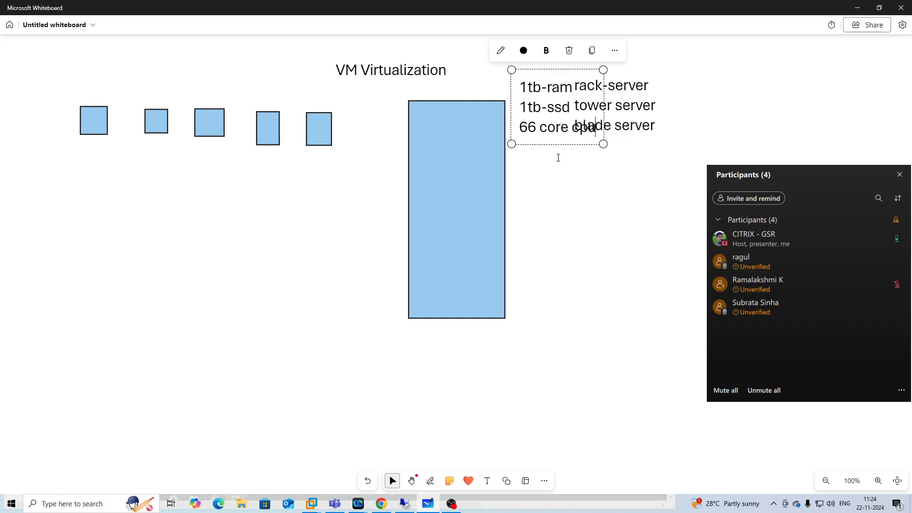
pyautogui.click(567, 190)
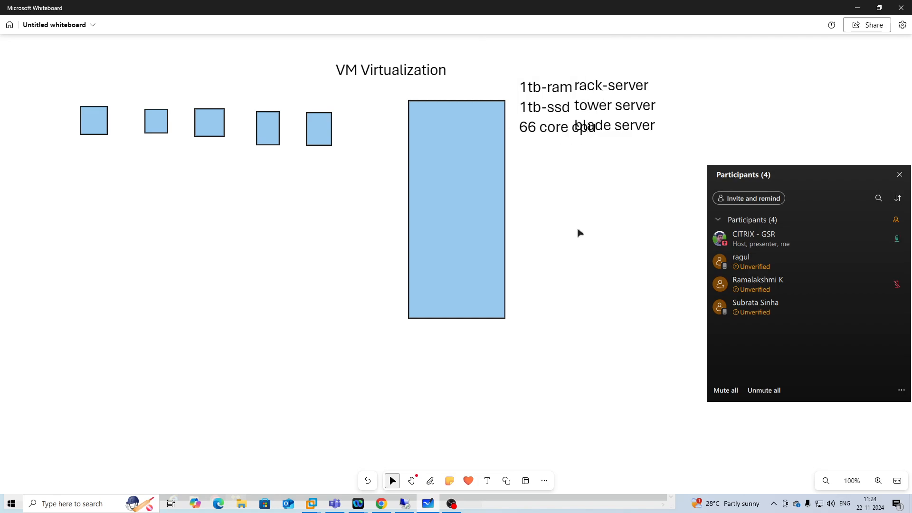
# Check the VDA installation progress in the remote desktop window, then return to the whiteboard.
pyautogui.click(404, 504)
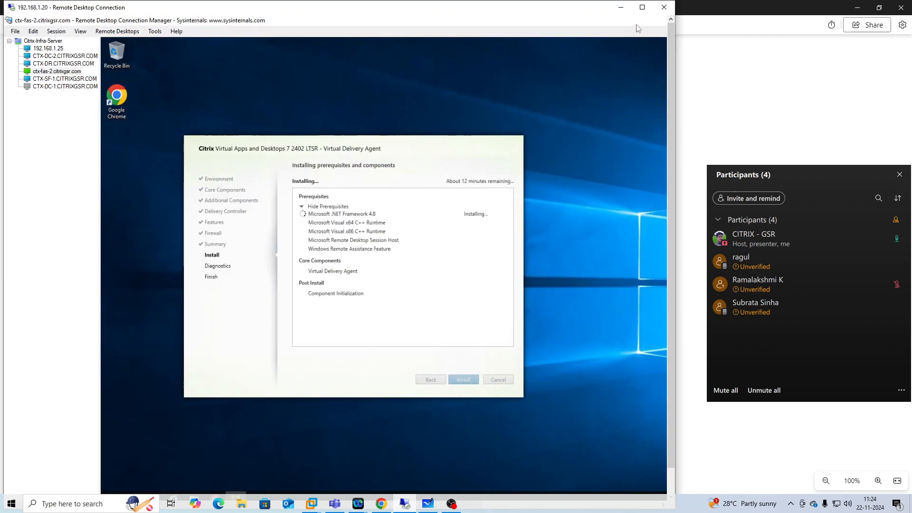
pyautogui.click(620, 7)
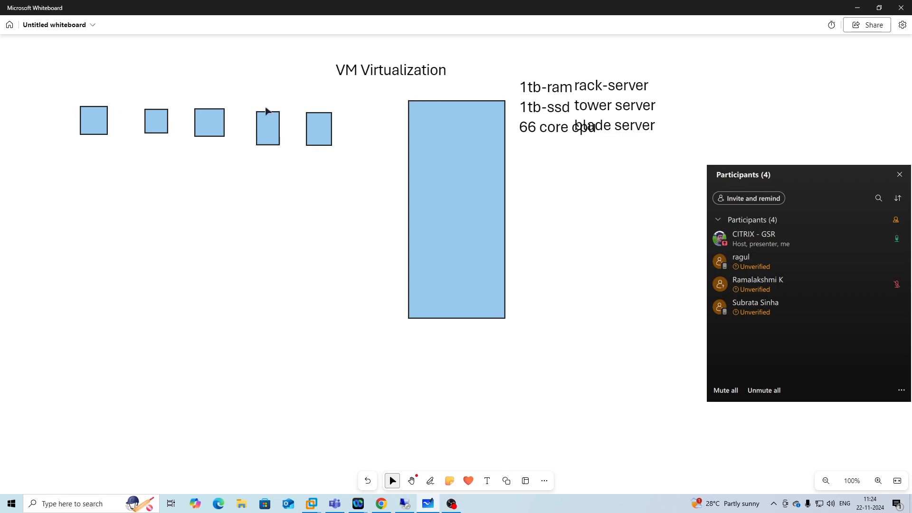
# Add a text box below the first square reading "20gb", "100ssd" and "4 core cpu" on separate lines.
pyautogui.click(487, 481)
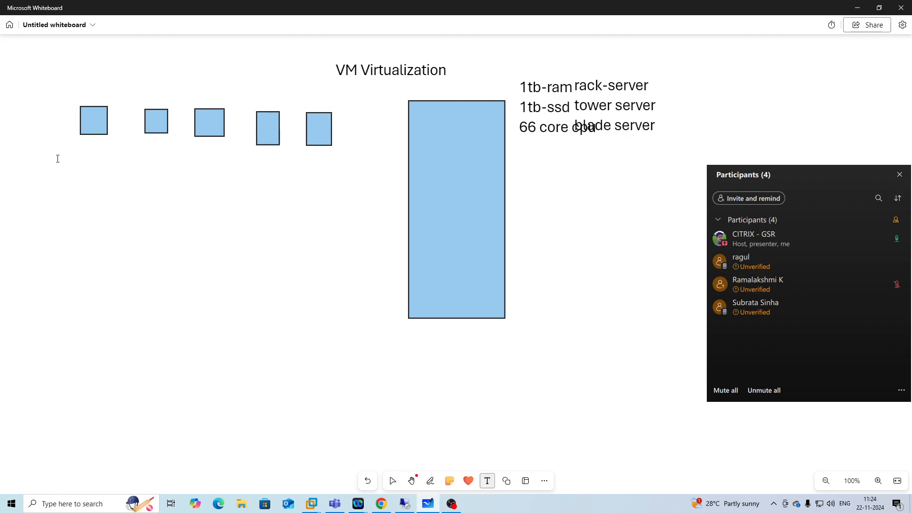
pyautogui.click(95, 203)
pyautogui.write('2')
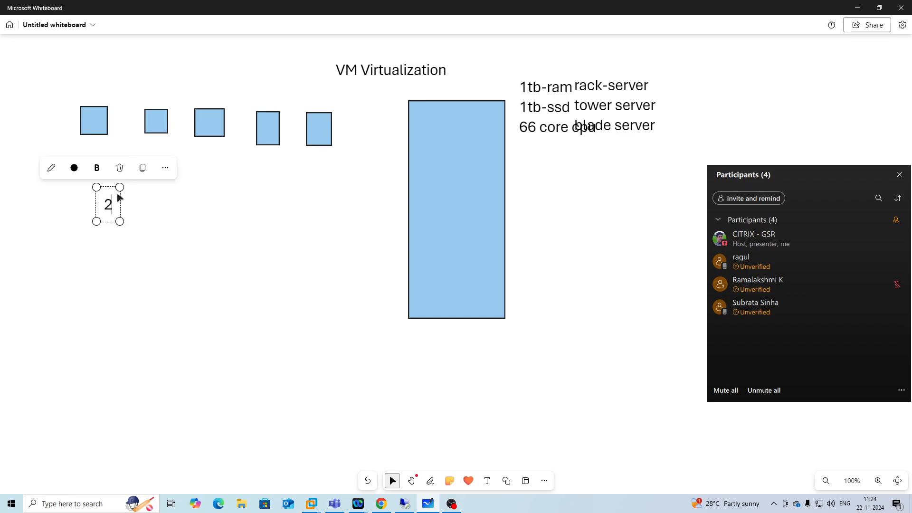
pyautogui.write('0gb')
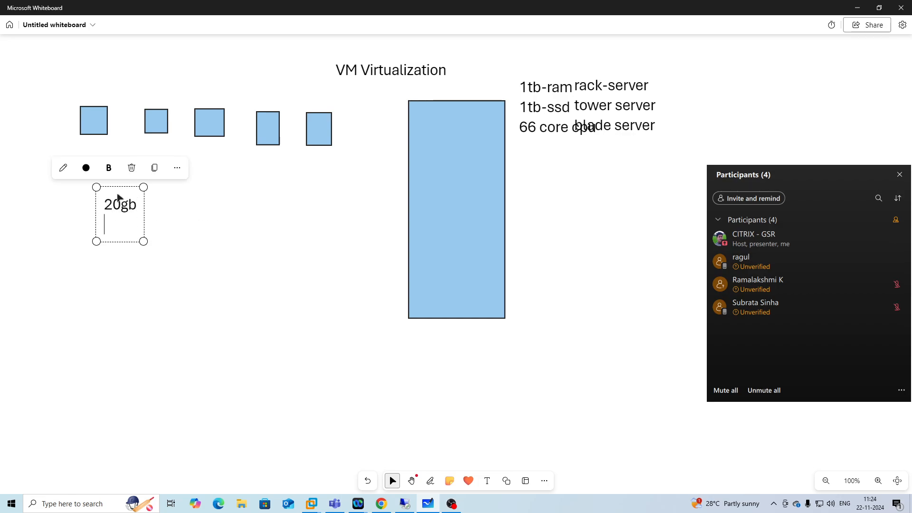
pyautogui.press('Return')
pyautogui.write('100ssd')
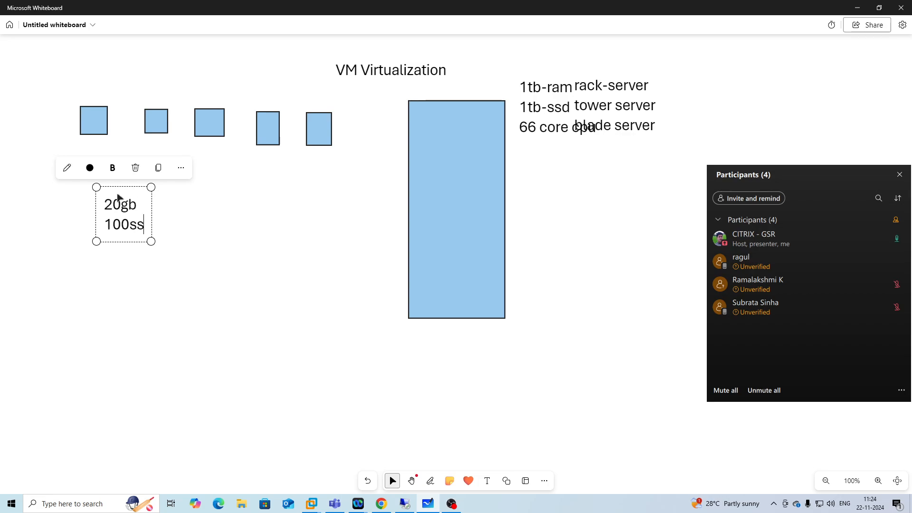
pyautogui.press('Return')
pyautogui.write('4 core cpu')
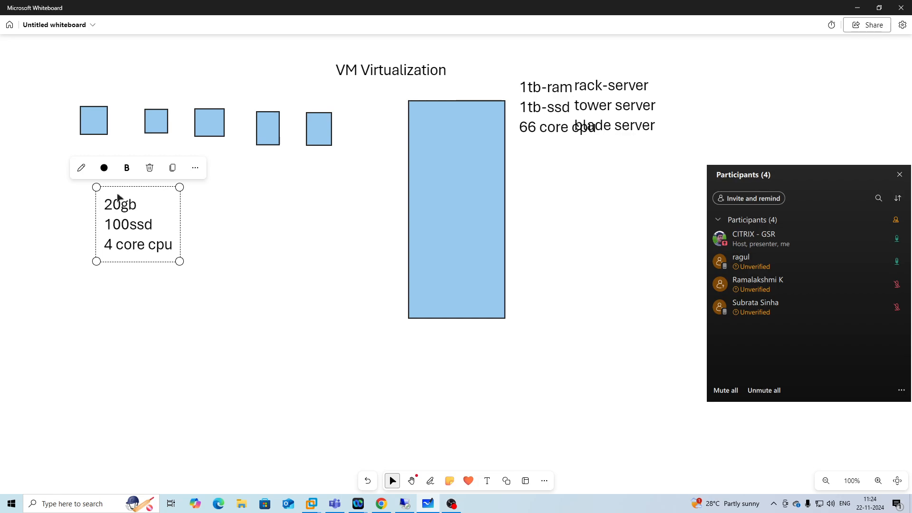
pyautogui.click(253, 233)
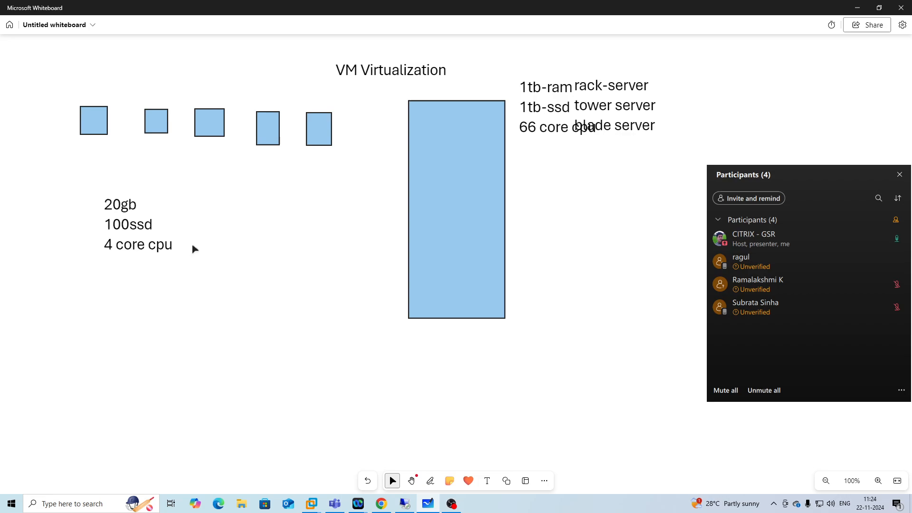
# Add a text box reading "100-gb ram for 5 vm", "500ssd for 5vm" and "20 core-cpu for 5 vm" beside the VM specs.
pyautogui.scroll(-3, 327, 326)
pyautogui.scroll(2, 202, 270)
pyautogui.scroll(1, 202, 270)
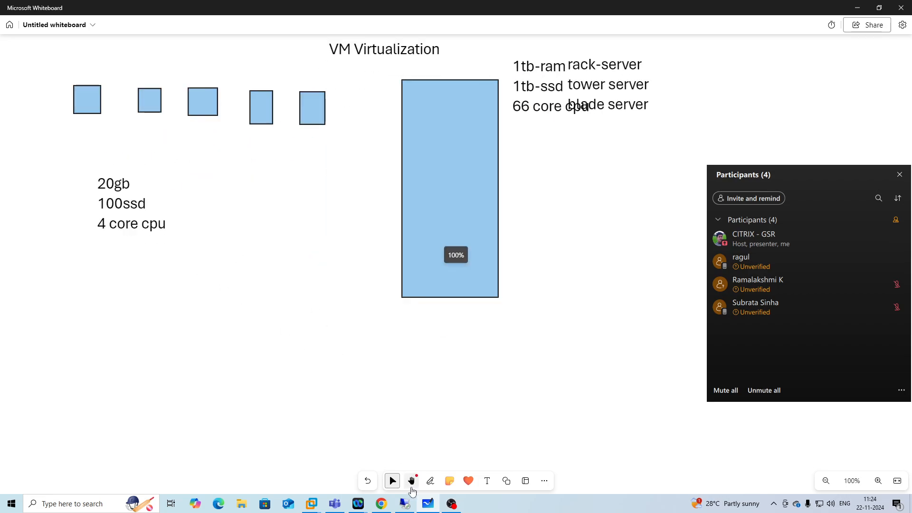
pyautogui.click(487, 480)
pyautogui.click(180, 241)
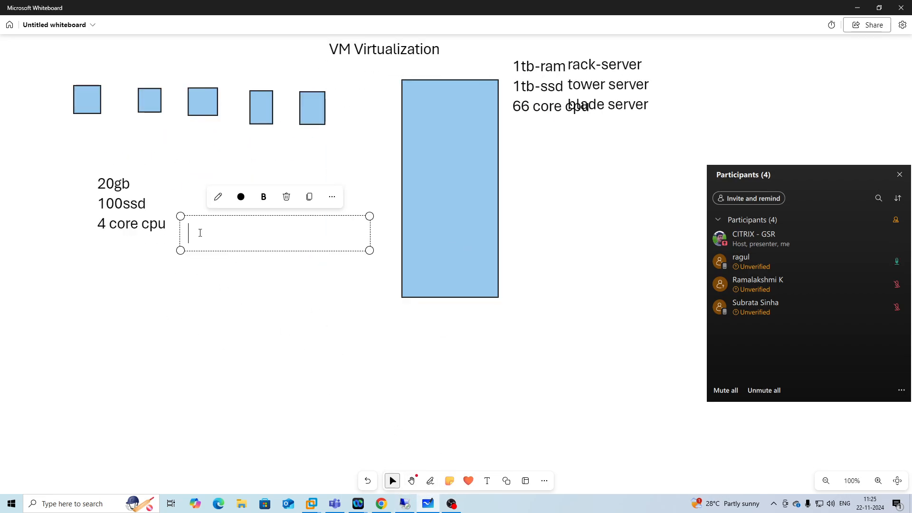
pyautogui.write('110')
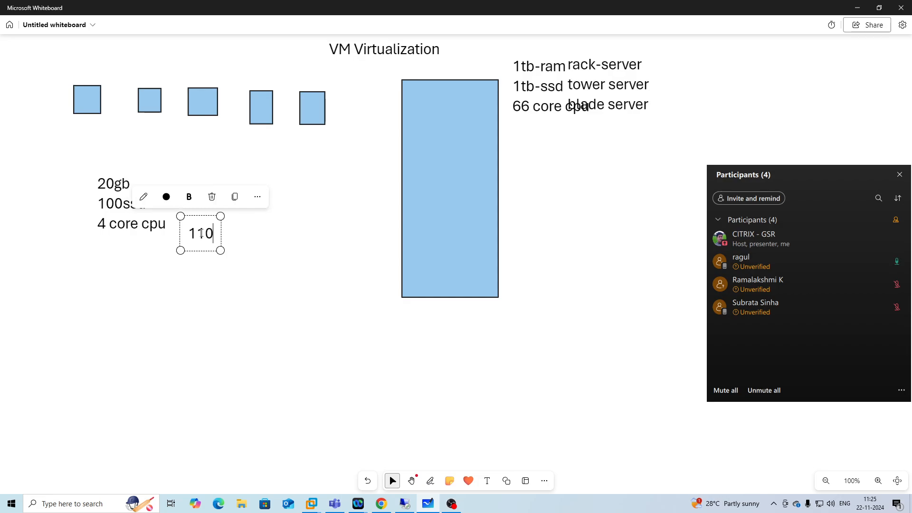
pyautogui.press('BackSpace')
pyautogui.press('BackSpace')
pyautogui.write('00-gb ra')
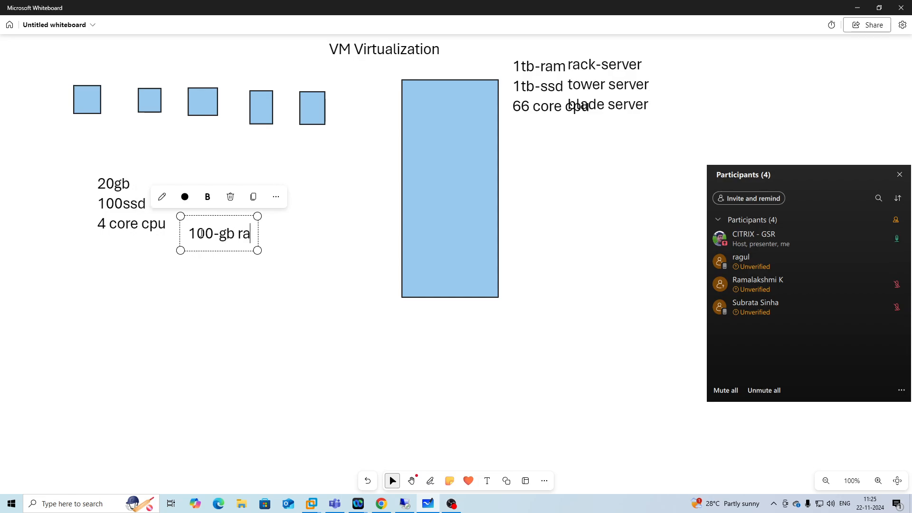
pyautogui.write('m for 5')
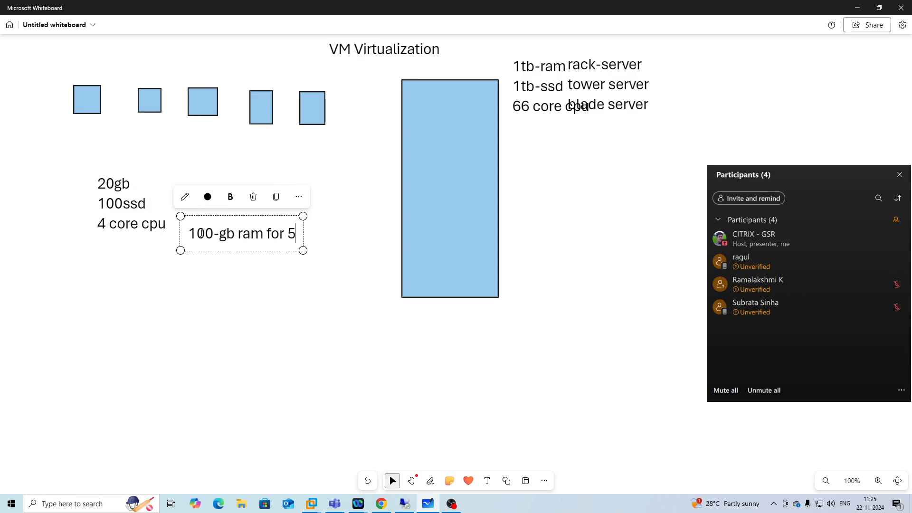
pyautogui.write(' vm')
pyautogui.press('Return')
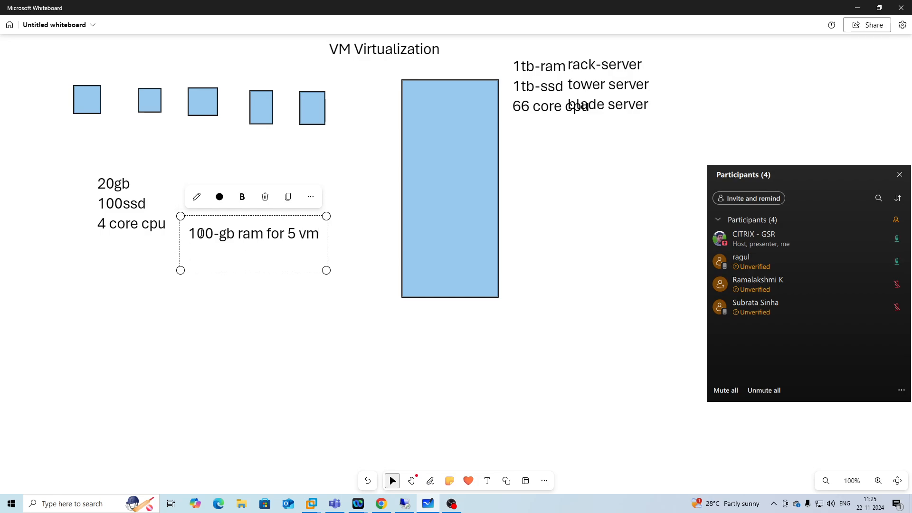
pyautogui.write('500ssd for ')
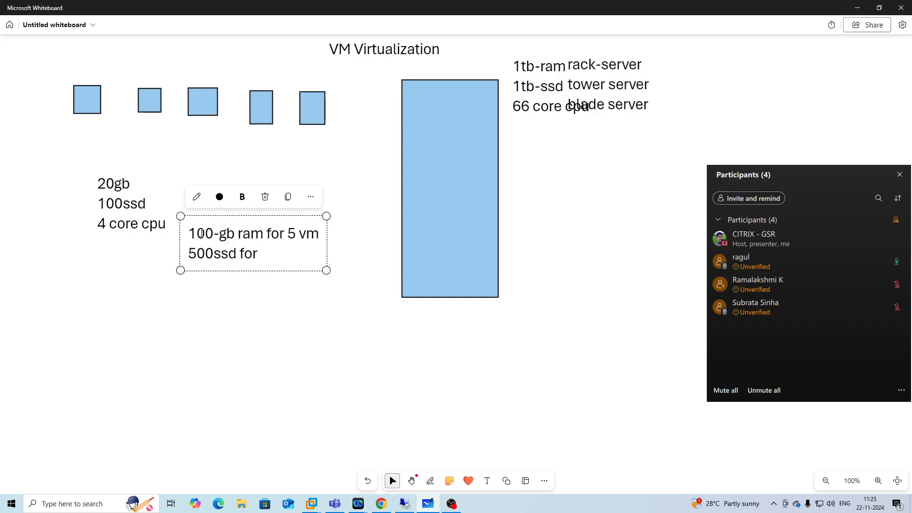
pyautogui.write('5vm')
pyautogui.press('Return')
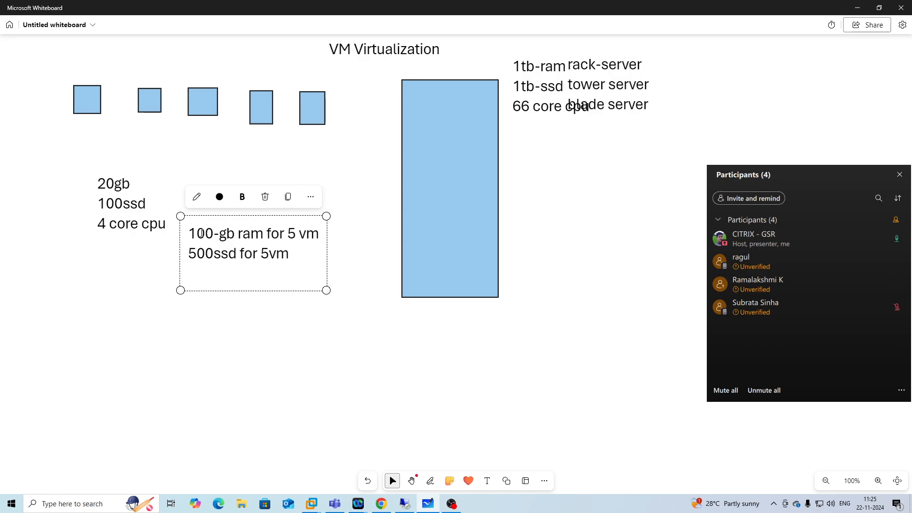
pyautogui.write('20 core-cpu')
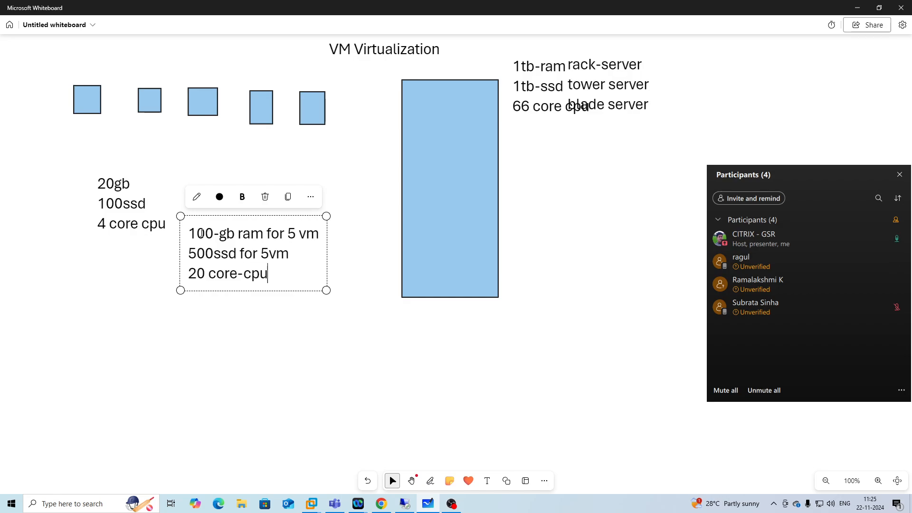
pyautogui.write(' for 5 vm')
pyautogui.click(203, 161)
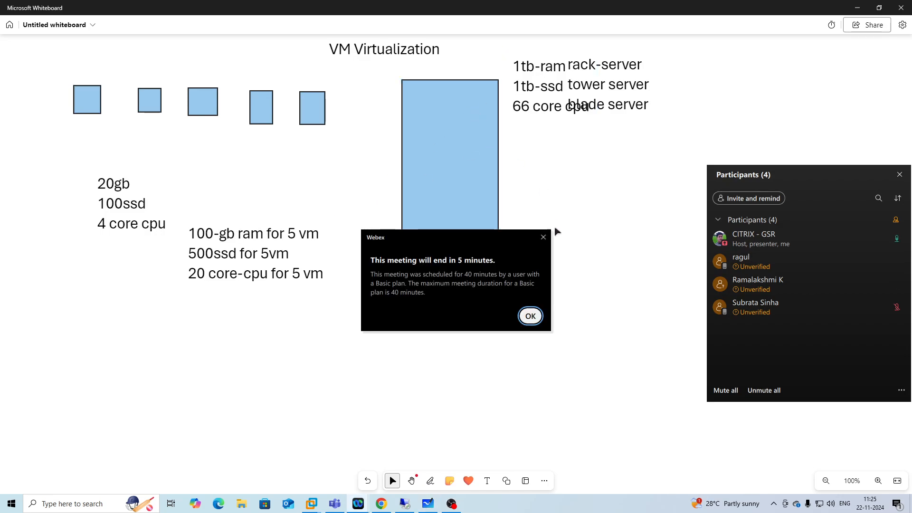
# Dismiss the Webex meeting notice and close the sign-out notice in the remote desktop session, then return to the whiteboard.
pyautogui.click(530, 316)
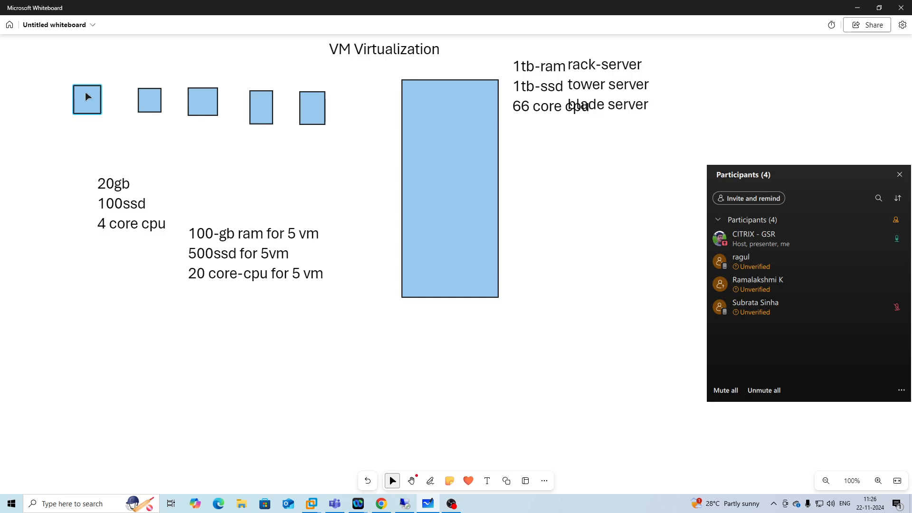
pyautogui.click(404, 503)
pyautogui.click(533, 281)
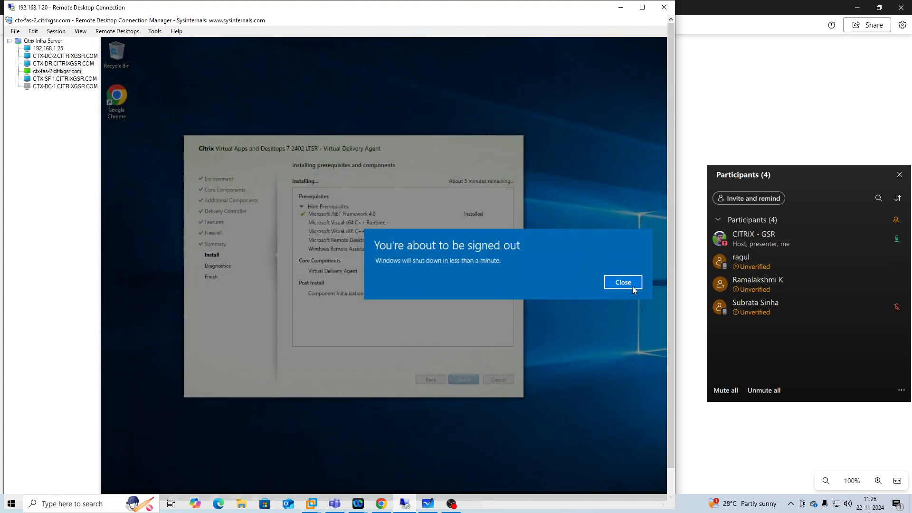
pyautogui.click(627, 284)
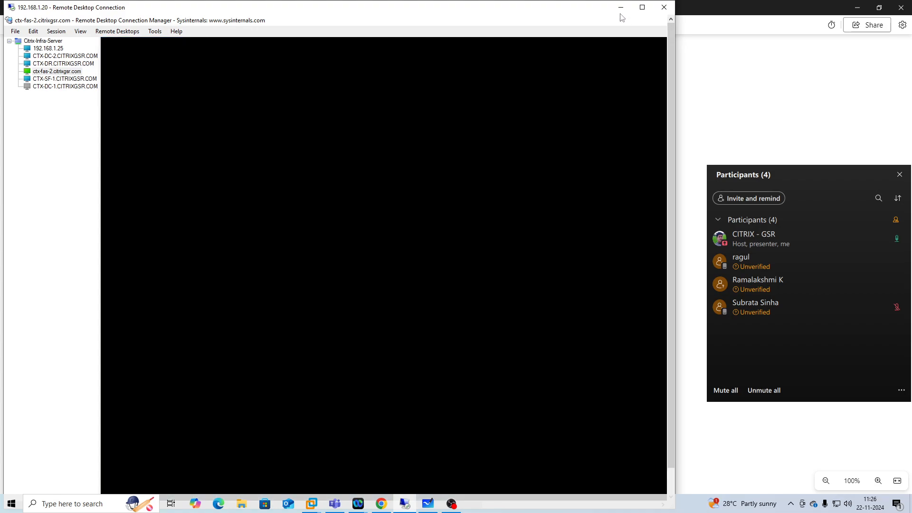
pyautogui.click(621, 7)
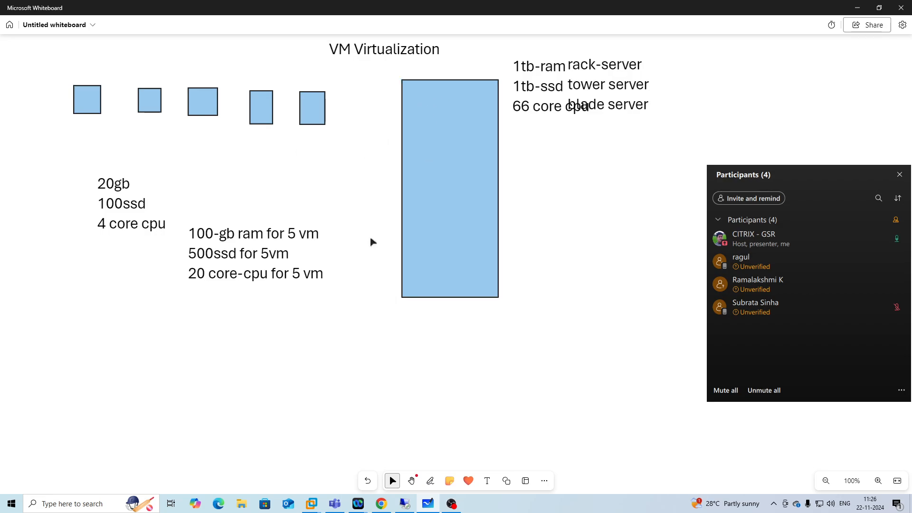
# Add a text box beside the tall rectangle reading "os-hypervisior" and, after a blank line, "exsi".
pyautogui.click(486, 481)
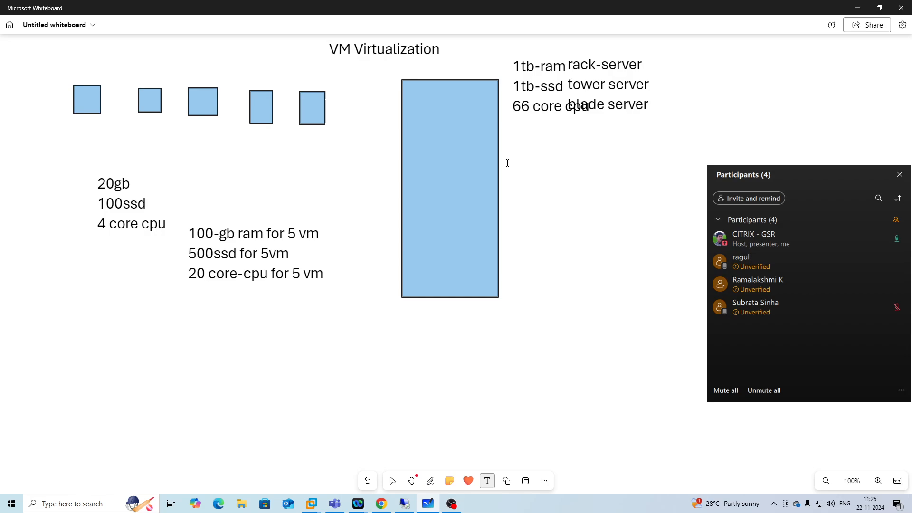
pyautogui.click(585, 180)
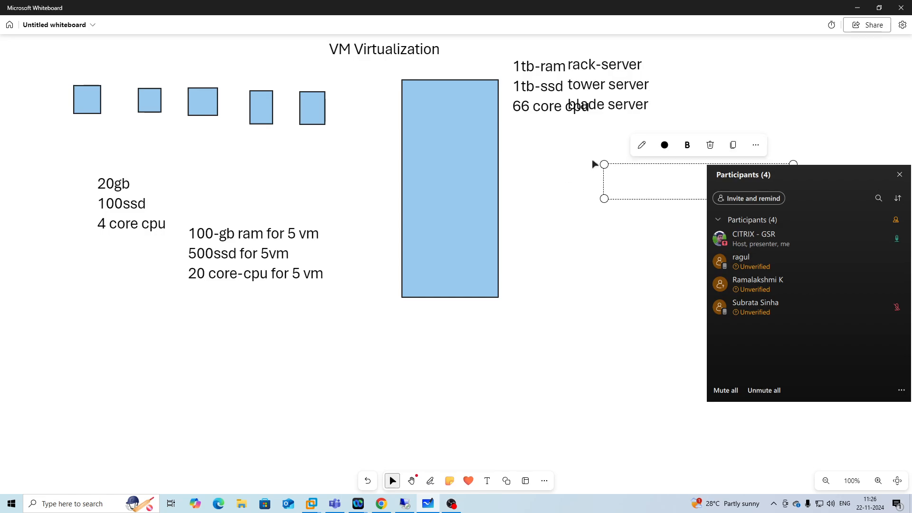
pyautogui.moveTo(604, 164); pyautogui.dragTo(511, 167)
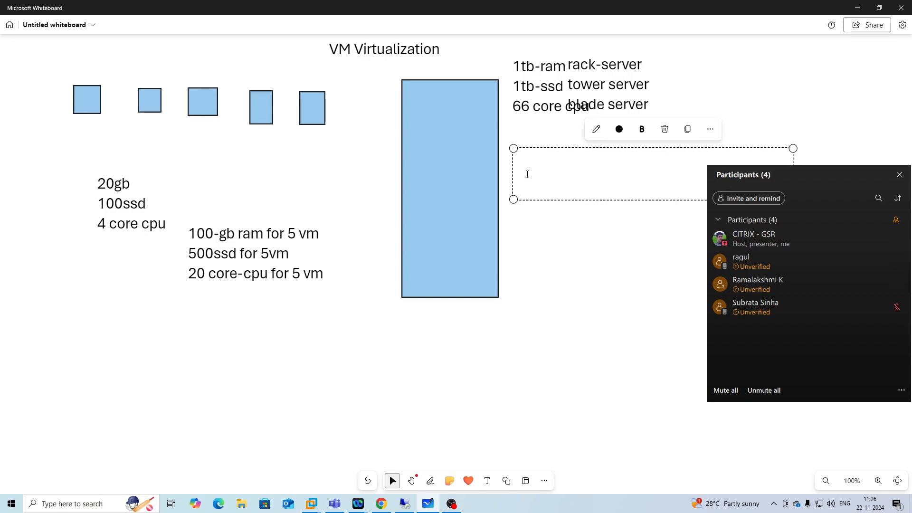
pyautogui.write('OS-hy')
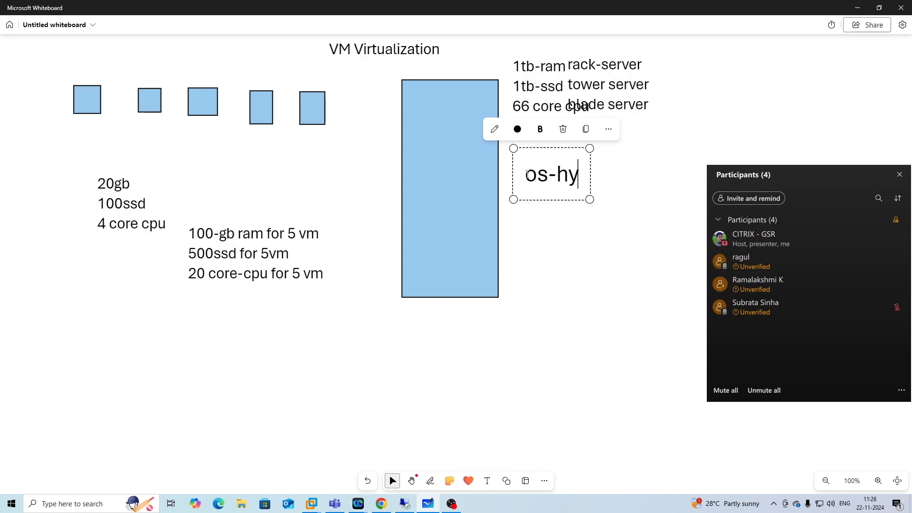
pyautogui.write('pervisior')
pyautogui.press('Return')
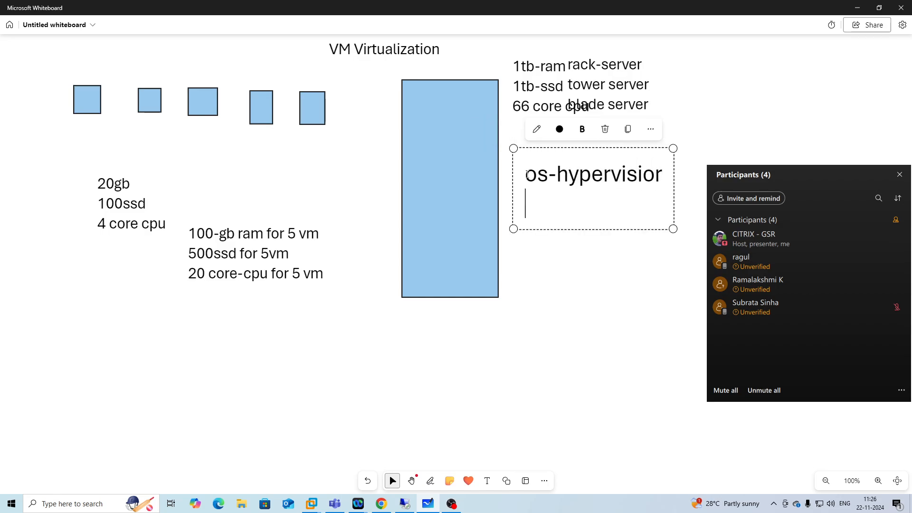
pyautogui.press('Return')
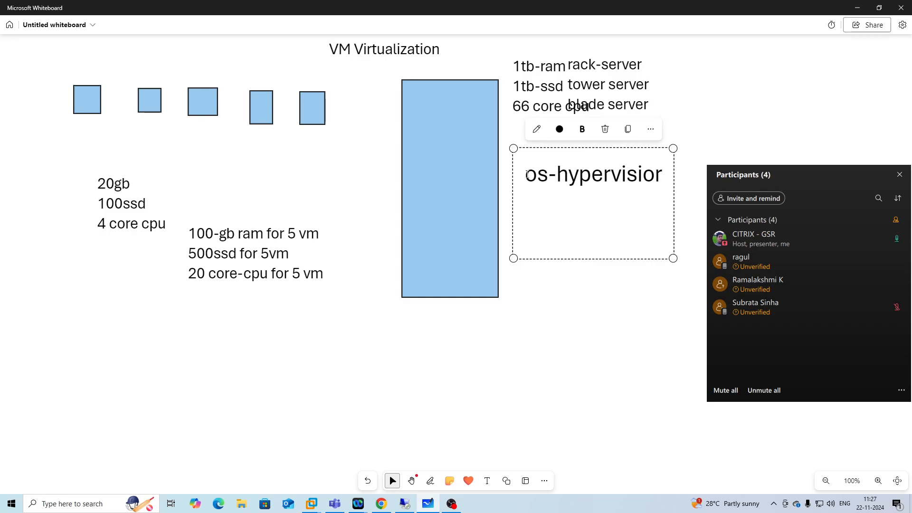
pyautogui.write('exsi')
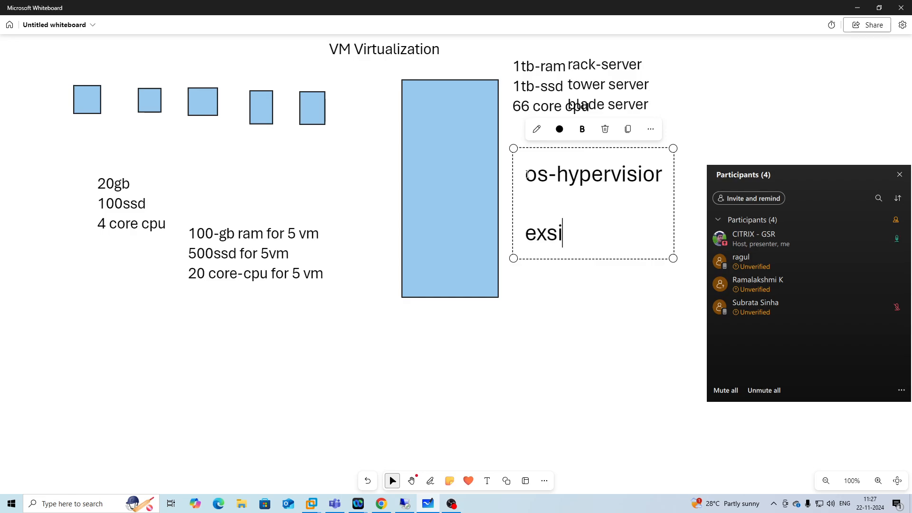
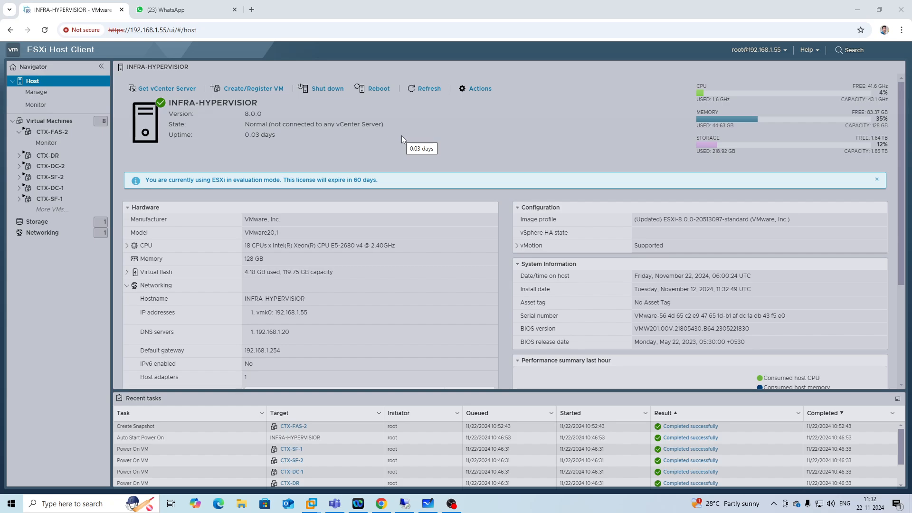
# Try to reconnect to ctx-fas-2.citrixgsr.com in the remote desktop manager.
pyautogui.click(404, 503)
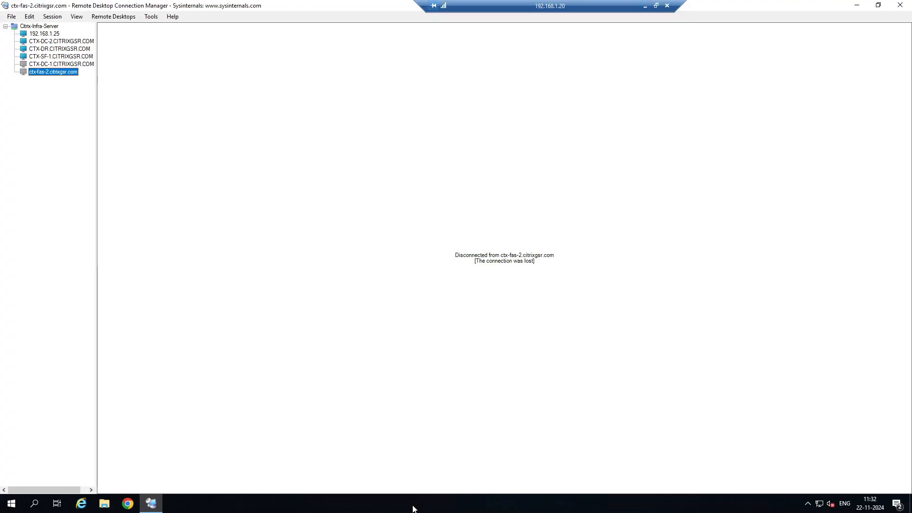
pyautogui.rightClick(60, 70)
pyautogui.click(86, 75)
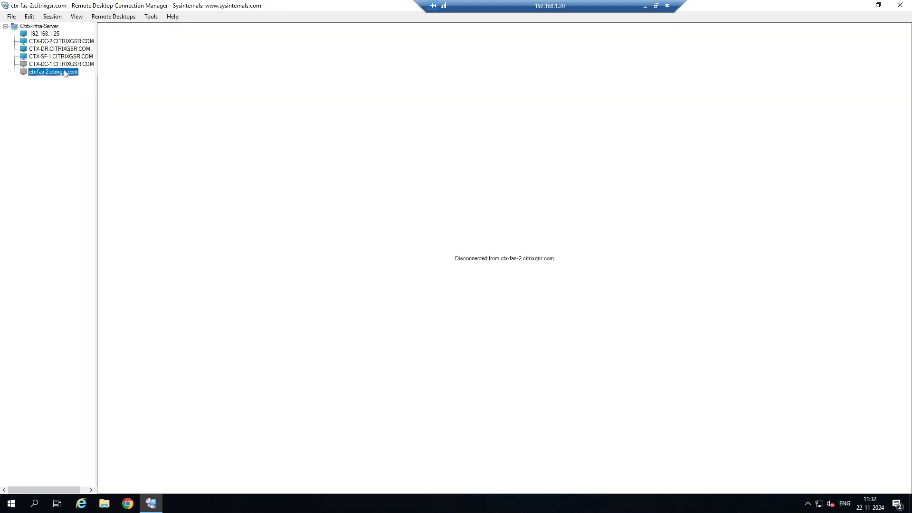
pyautogui.rightClick(65, 73)
pyautogui.click(85, 75)
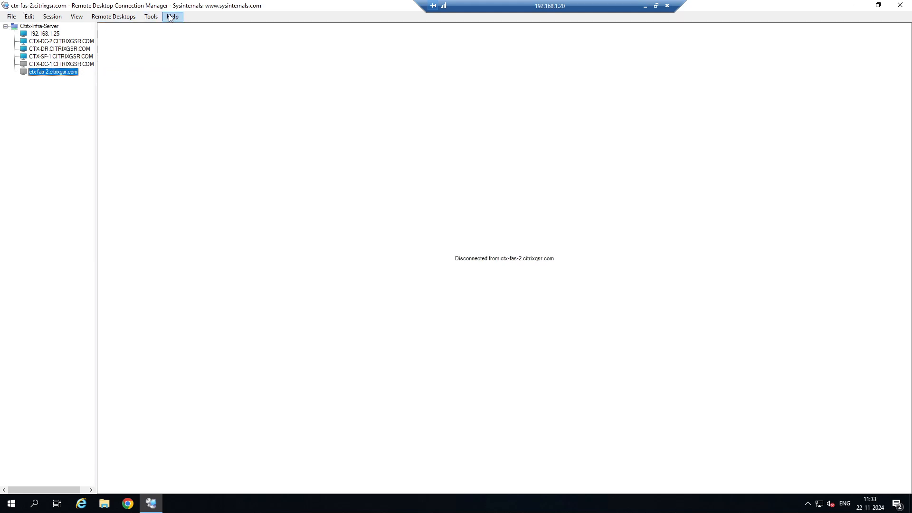
pyautogui.rightClick(70, 74)
pyautogui.click(96, 80)
pyautogui.rightClick(72, 74)
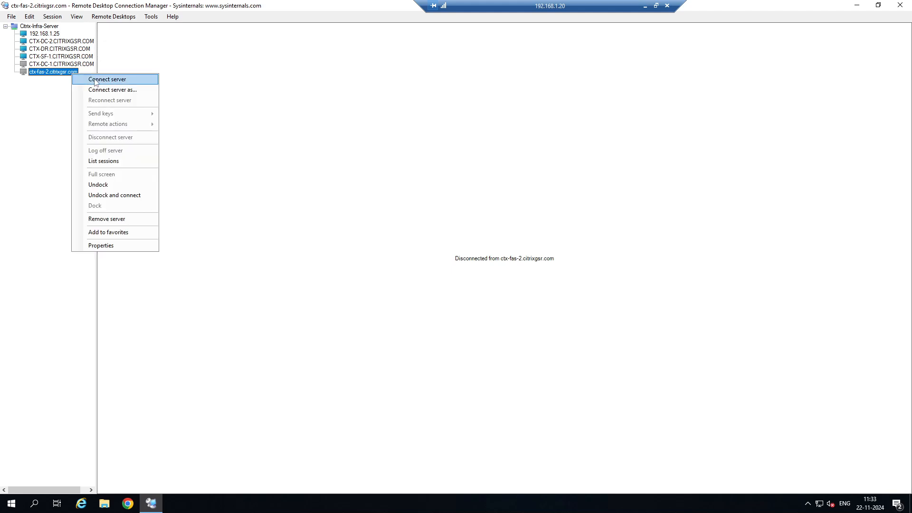
pyautogui.click(95, 82)
pyautogui.click(645, 5)
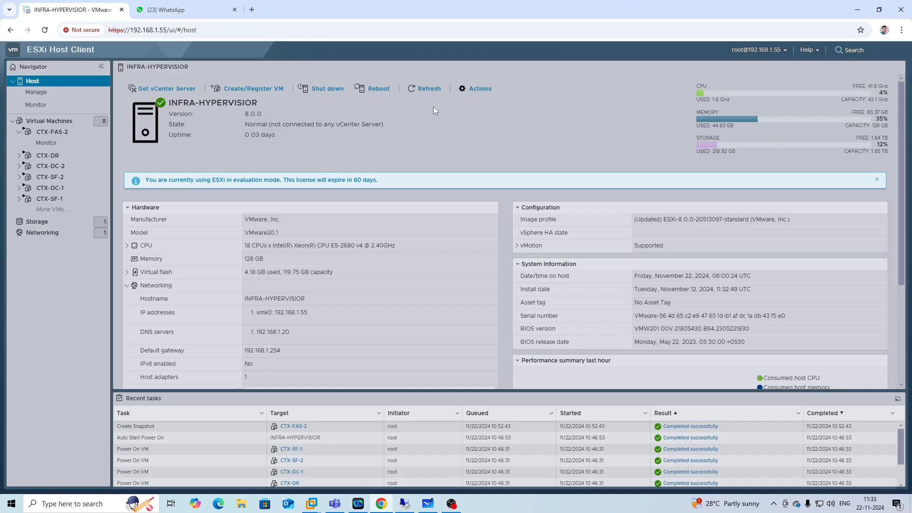
# Review the virtual machine tabs in VMware Workstation, then minimize it.
pyautogui.moveTo(311, 503)
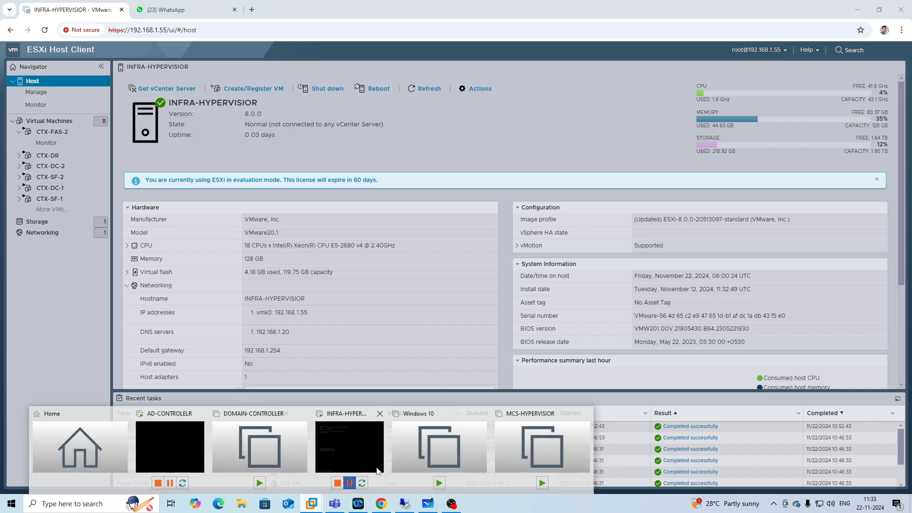
pyautogui.click(349, 446)
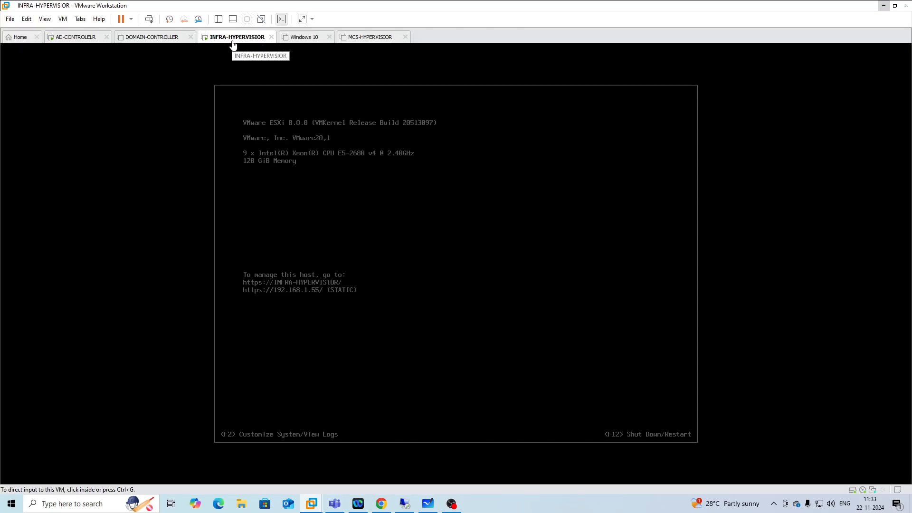
pyautogui.click(372, 43)
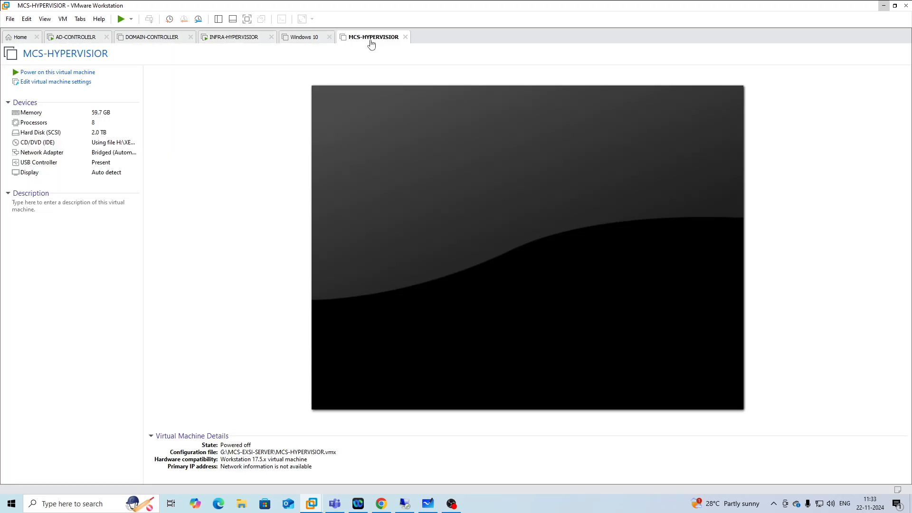
pyautogui.click(149, 43)
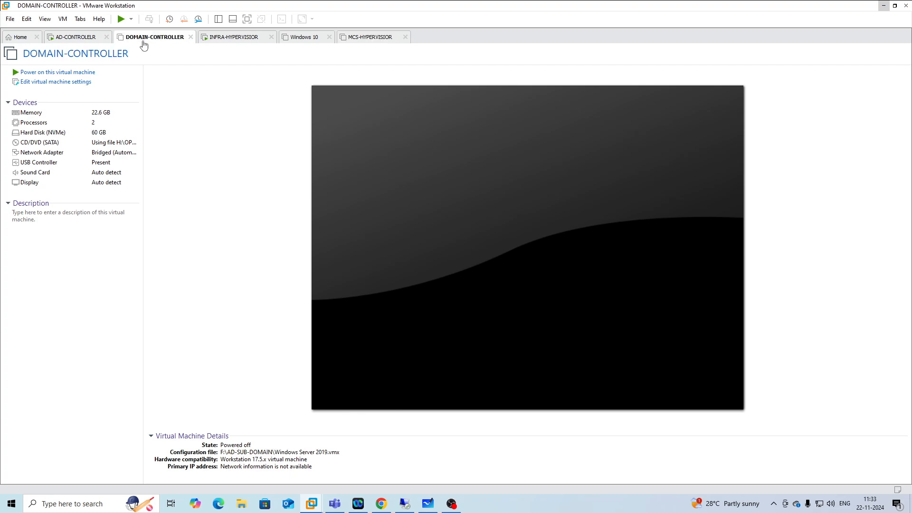
pyautogui.click(237, 38)
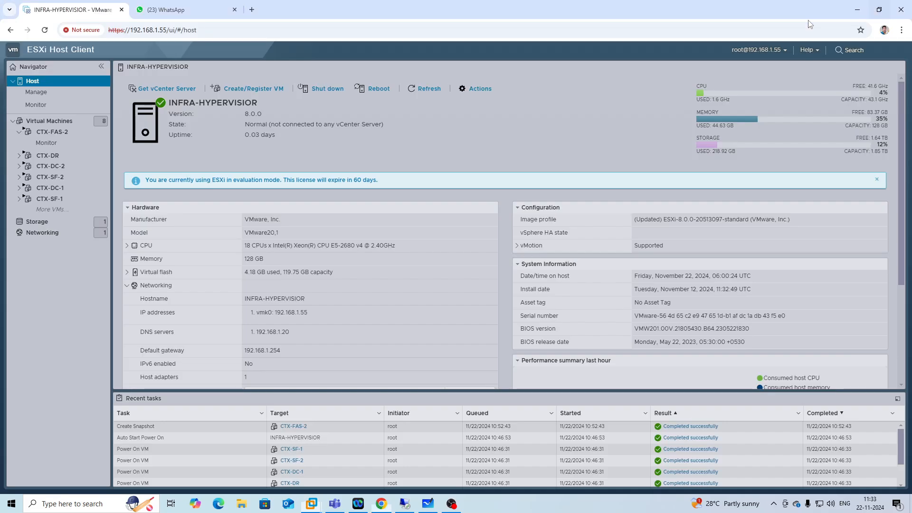
pyautogui.click(883, 5)
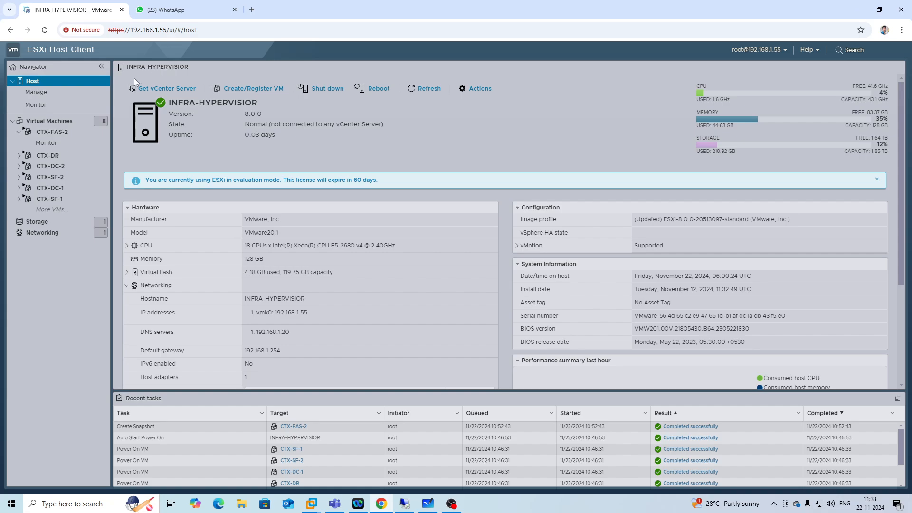
# Switch to the whiteboard and draw a small square below the VM specs near the lower left.
pyautogui.click(232, 29)
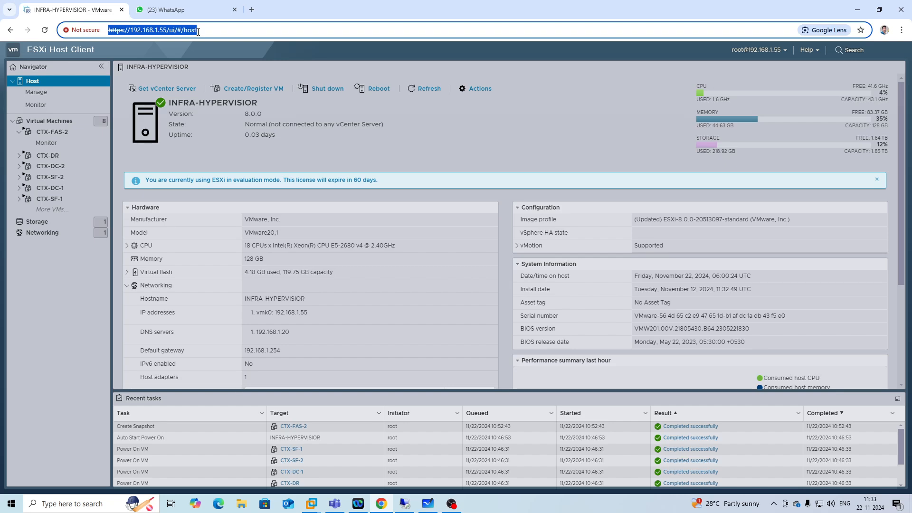
pyautogui.click(522, 120)
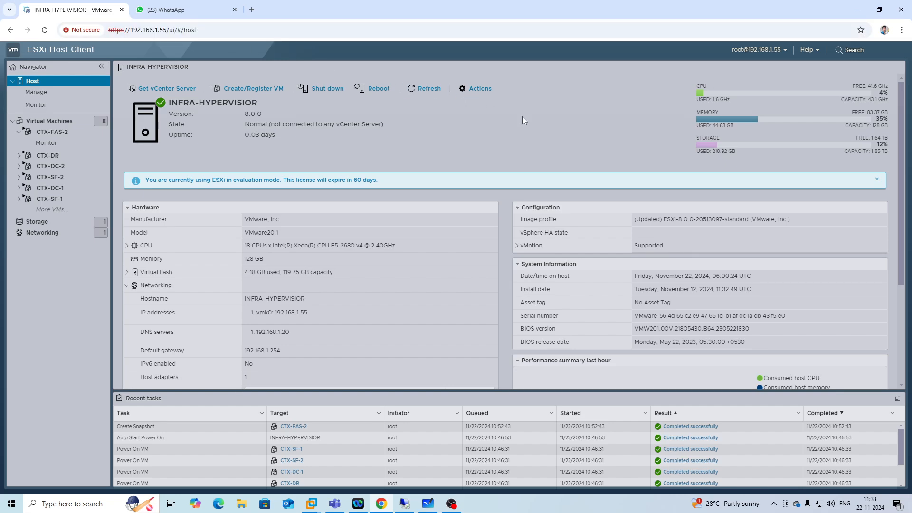
pyautogui.hotkey('alt', 'Tab')
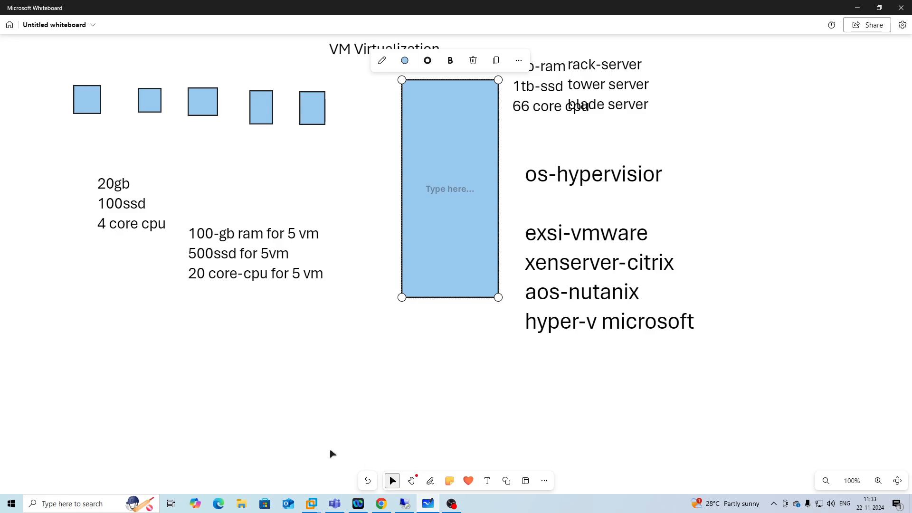
pyautogui.click(506, 480)
pyautogui.click(399, 439)
pyautogui.moveTo(49, 321); pyautogui.dragTo(85, 353)
pyautogui.click(506, 481)
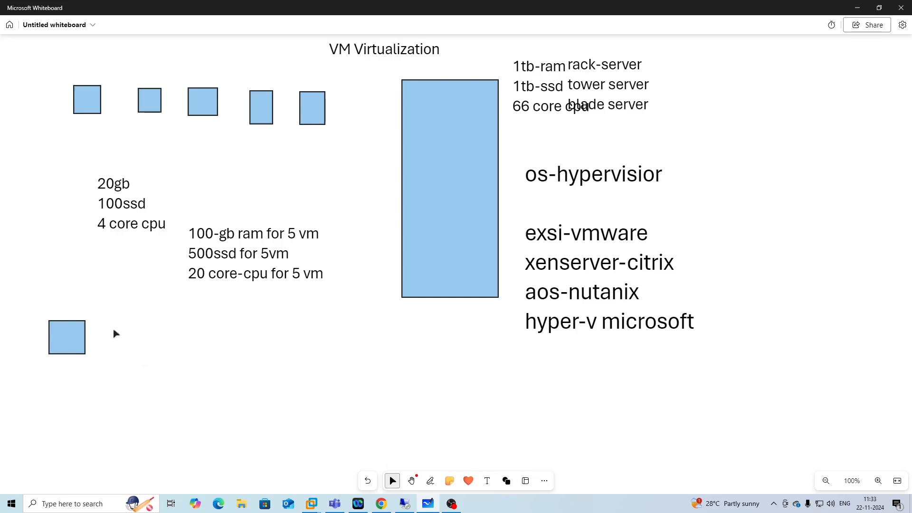
# Draw two more squares in a row beside the new square.
pyautogui.click(526, 481)
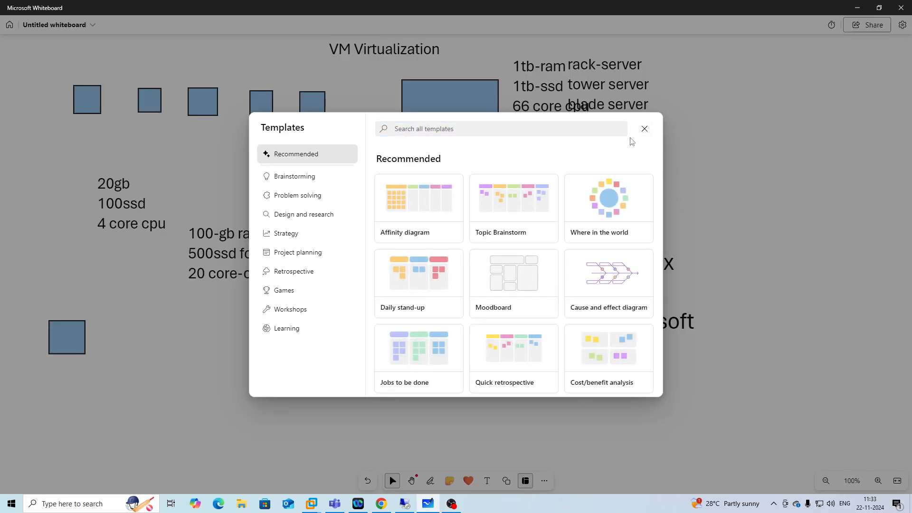
pyautogui.click(644, 129)
pyautogui.click(507, 481)
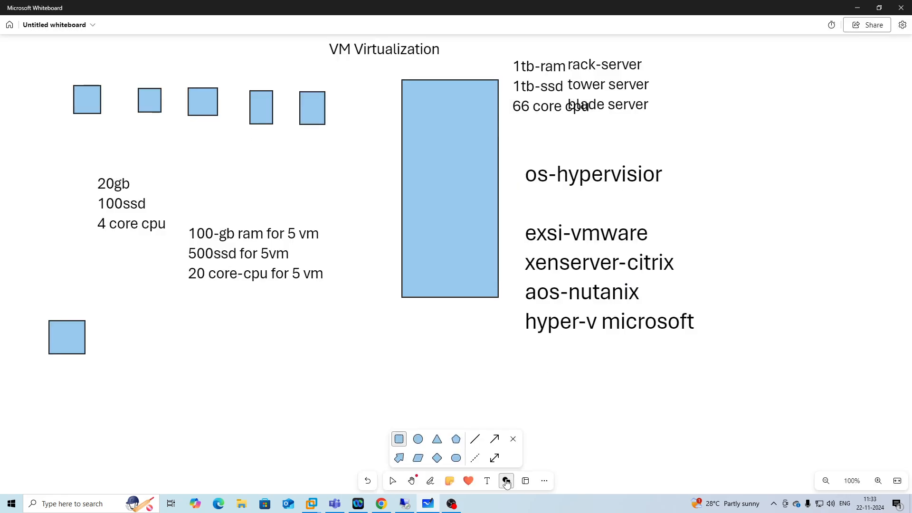
pyautogui.click(398, 439)
pyautogui.moveTo(113, 320); pyautogui.dragTo(148, 354)
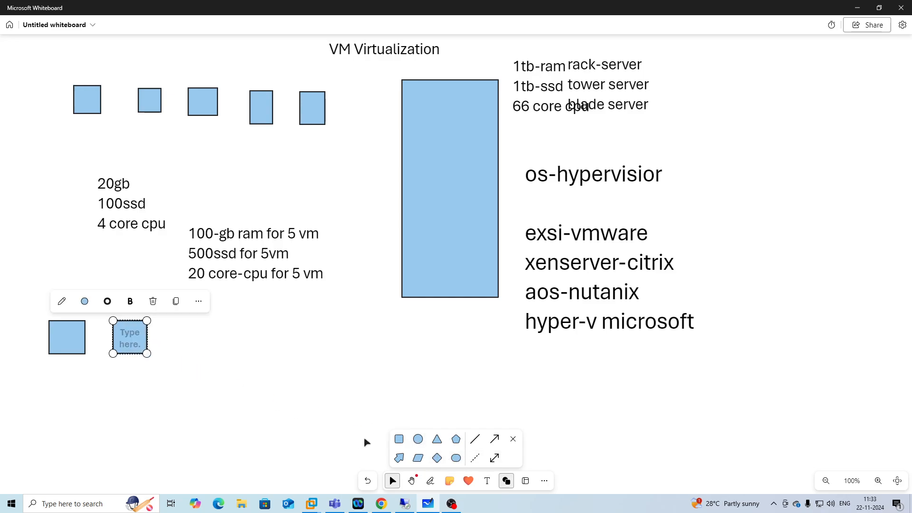
pyautogui.click(399, 438)
pyautogui.moveTo(172, 320); pyautogui.dragTo(204, 352)
# Draw two more squares to extend the lower row to five, then leave the whiteboard.
pyautogui.click(398, 439)
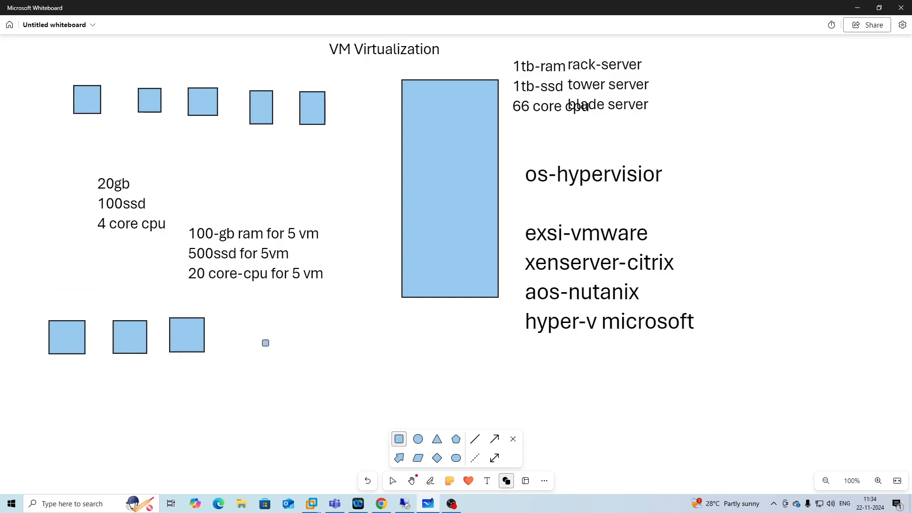
pyautogui.moveTo(228, 317); pyautogui.dragTo(275, 361)
pyautogui.click(399, 439)
pyautogui.moveTo(285, 324); pyautogui.dragTo(317, 353)
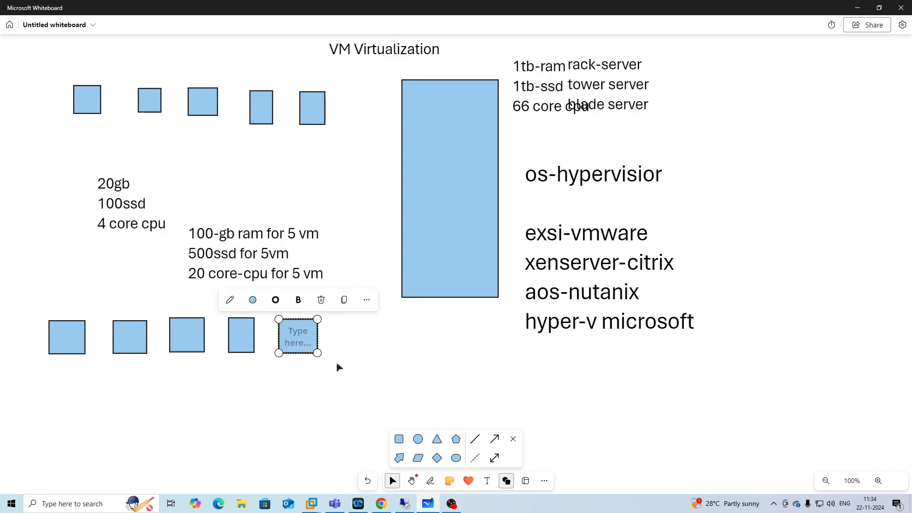
pyautogui.click(398, 440)
pyautogui.moveTo(338, 318); pyautogui.dragTo(382, 351)
pyautogui.click(423, 362)
pyautogui.click(860, 8)
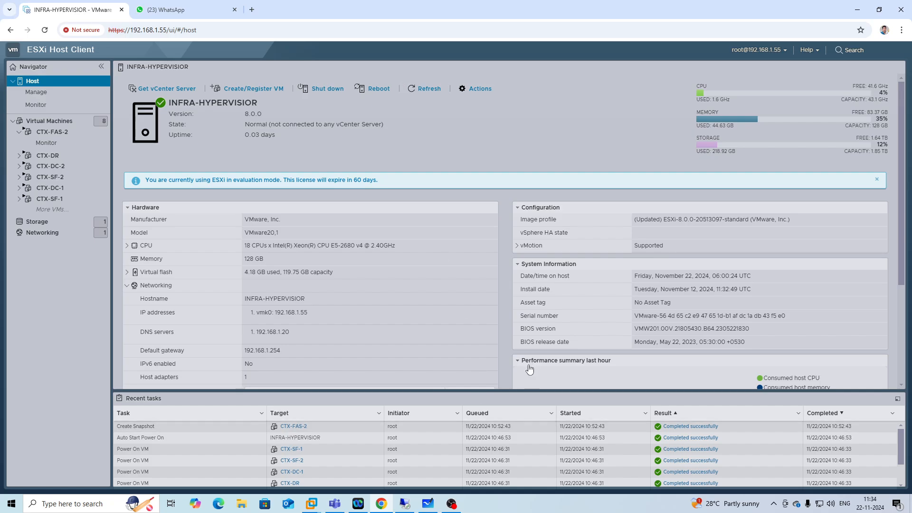
# Try again to connect to ctx-fas-2.citrixgsr.com in the remote desktop manager.
pyautogui.click(399, 504)
pyautogui.rightClick(61, 66)
pyautogui.rightClick(50, 73)
pyautogui.click(71, 79)
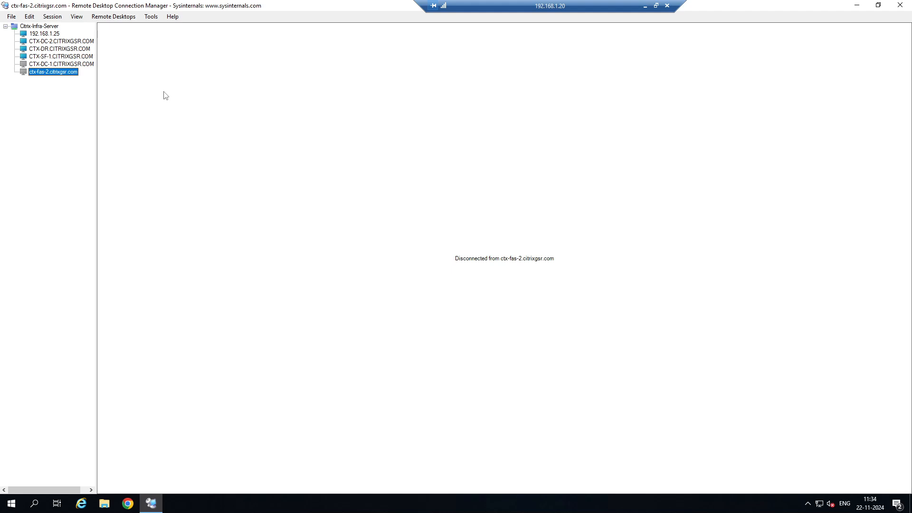
pyautogui.rightClick(71, 78)
pyautogui.click(107, 82)
pyautogui.click(644, 6)
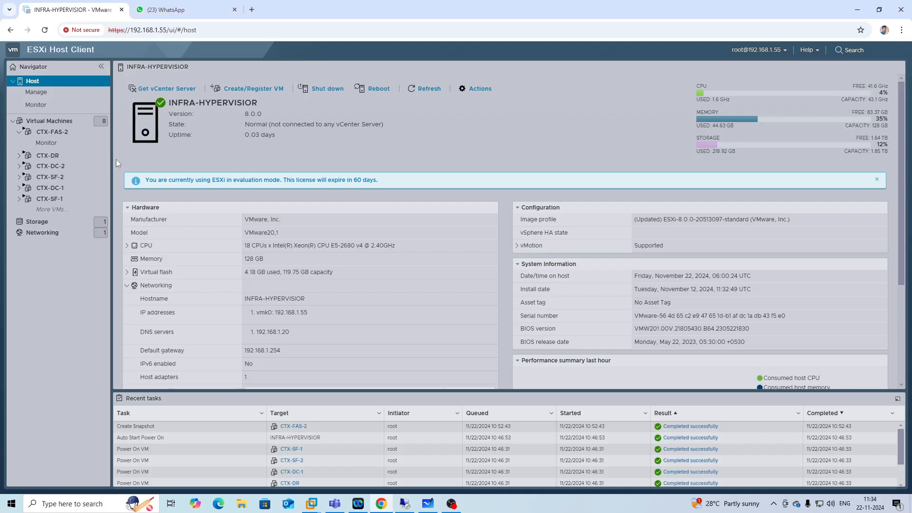
# Open the CTX-FAS-2 virtual machine's console from the host client's VM list, then close it.
pyautogui.click(50, 121)
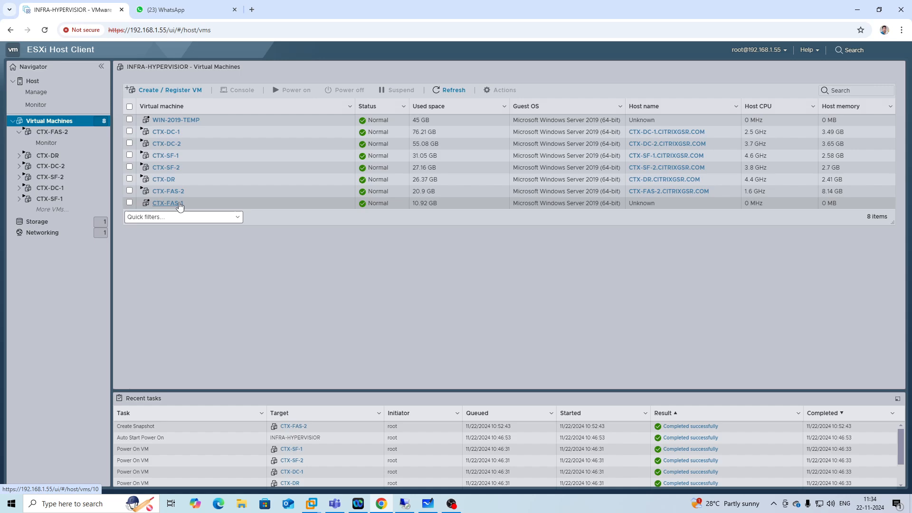
pyautogui.click(180, 192)
pyautogui.click(225, 283)
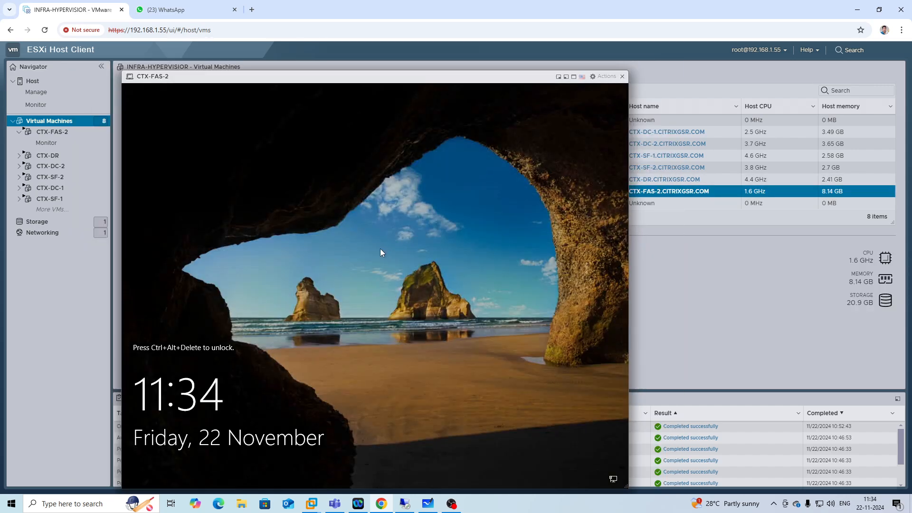
pyautogui.click(622, 77)
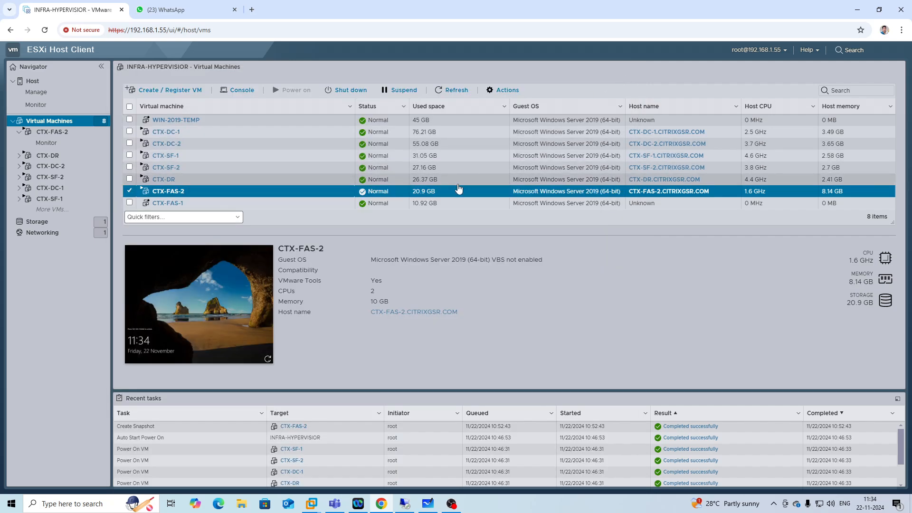
# Retry the connection to ctx-fas-2.citrixgsr.com in the remote desktop manager.
pyautogui.click(404, 503)
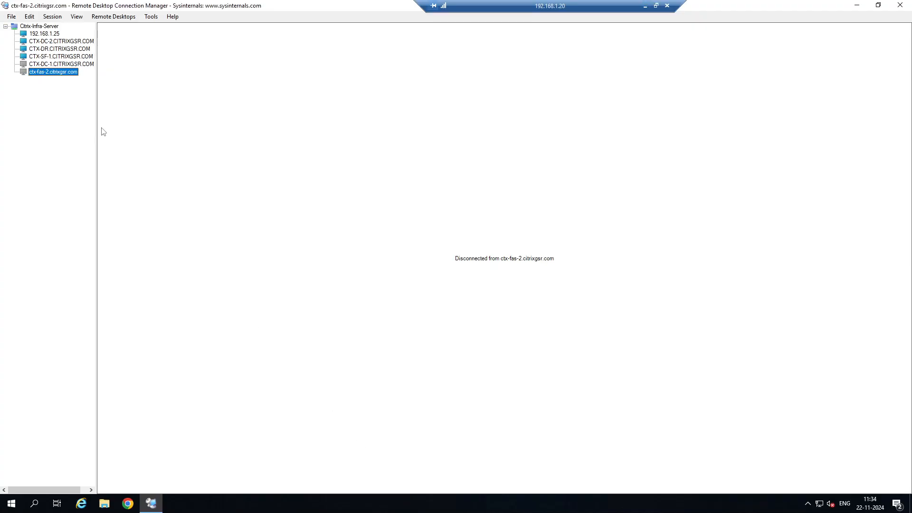
pyautogui.rightClick(67, 72)
pyautogui.click(78, 78)
pyautogui.rightClick(71, 76)
pyautogui.click(88, 80)
pyautogui.click(645, 6)
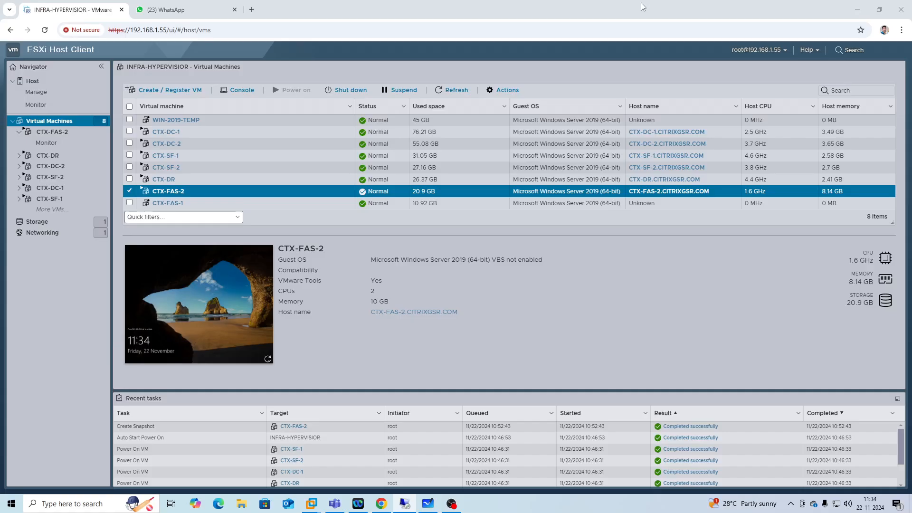
# Reopen the CTX-FAS-2 console, send Ctrl-Alt-Delete to it, and enlarge the console window.
pyautogui.click(230, 320)
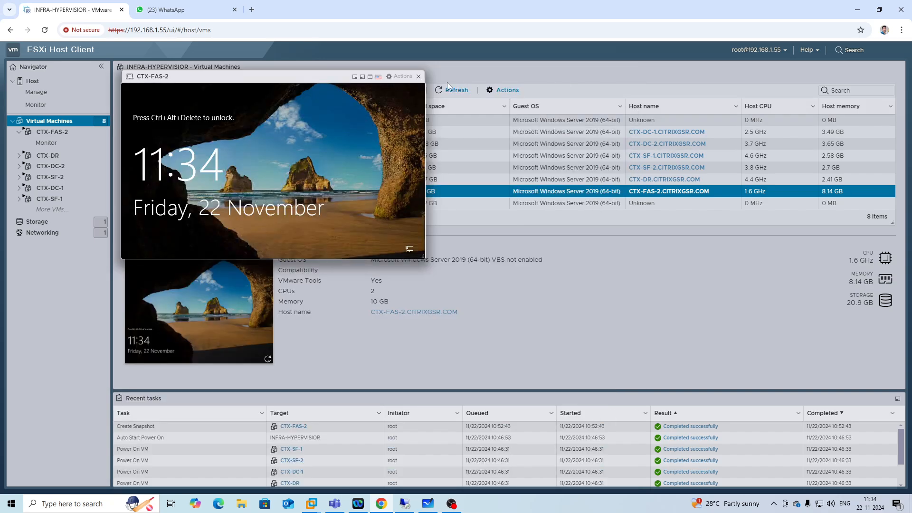
pyautogui.click(401, 77)
pyautogui.moveTo(428, 158)
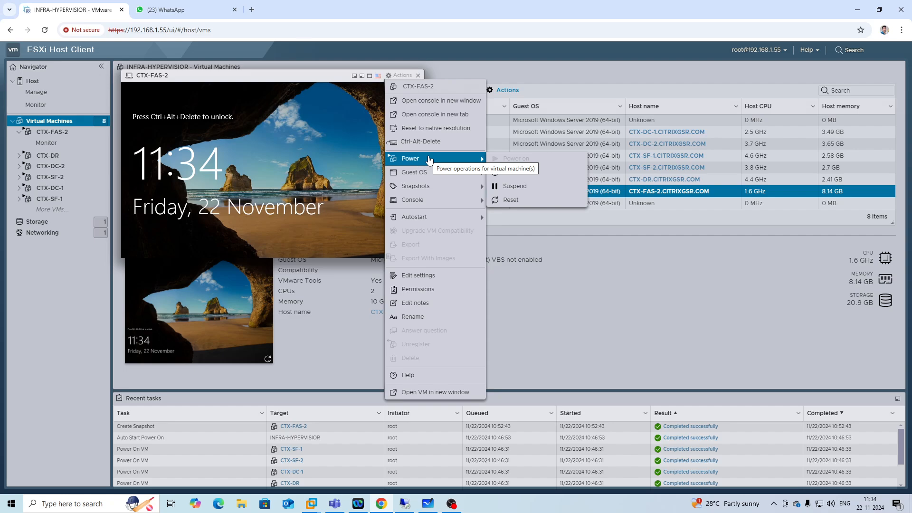
pyautogui.click(421, 141)
pyautogui.click(261, 214)
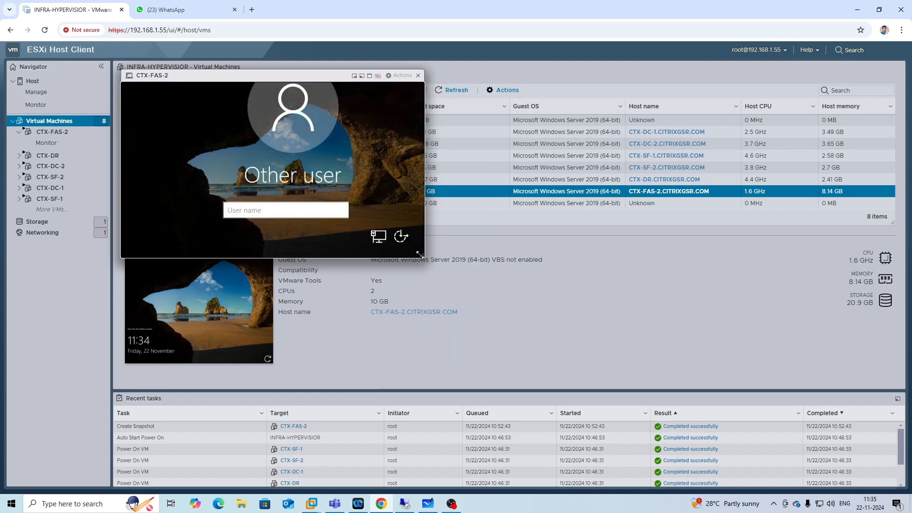
pyautogui.moveTo(422, 255); pyautogui.dragTo(538, 336)
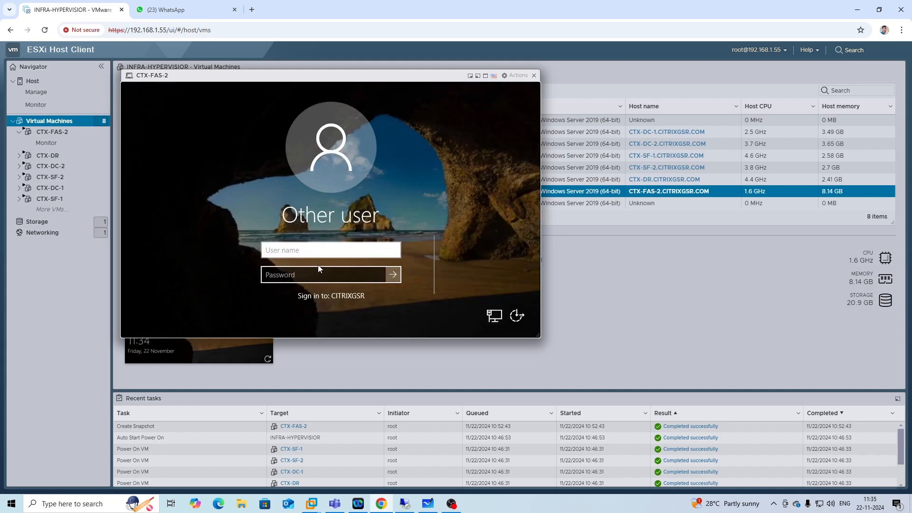
# Sign in to CTX-FAS-2 as citrixgsr\administrator, entering the account password.
pyautogui.click(310, 250)
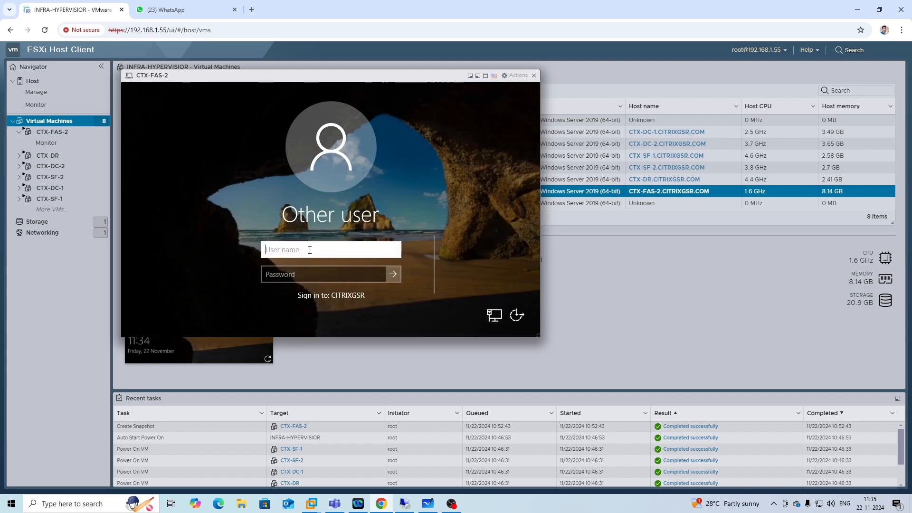
pyautogui.write('citrixgh')
pyautogui.write('\\a')
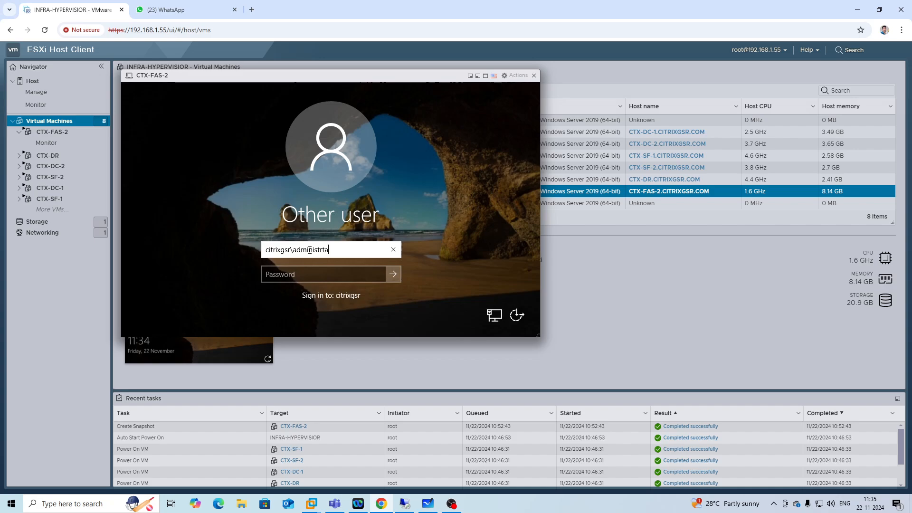
pyautogui.write('dministrator')
pyautogui.press('Tab')
pyautogui.write('P')
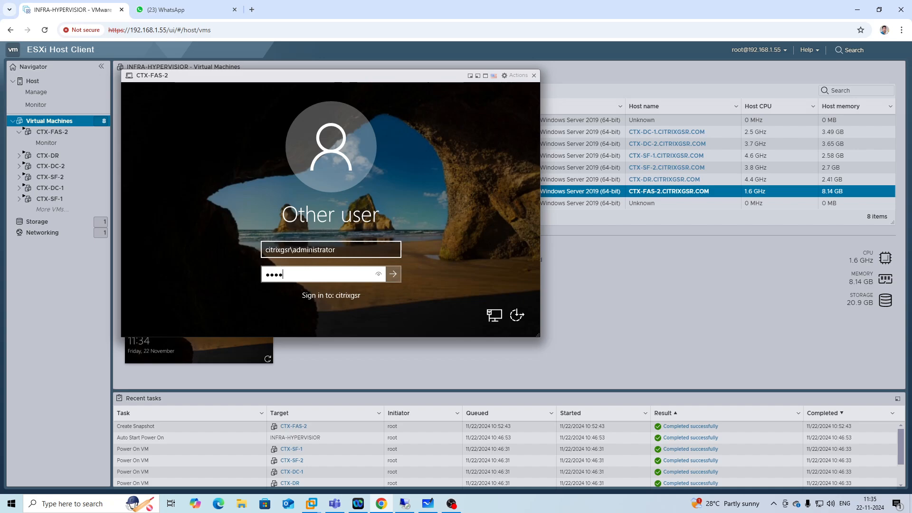
pyautogui.press('Return')
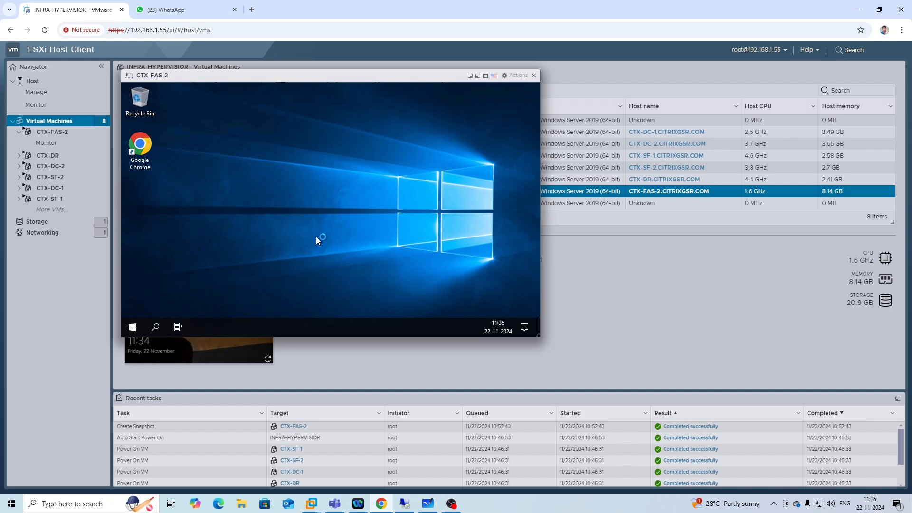
# Attempt once more to connect to ctx-fas-2.citrixgsr.com in the remote desktop manager.
pyautogui.click(404, 500)
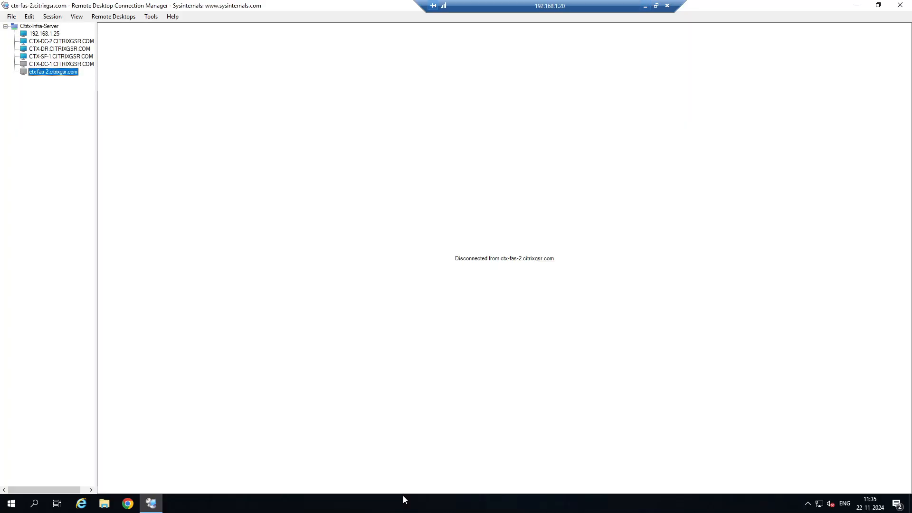
pyautogui.rightClick(67, 74)
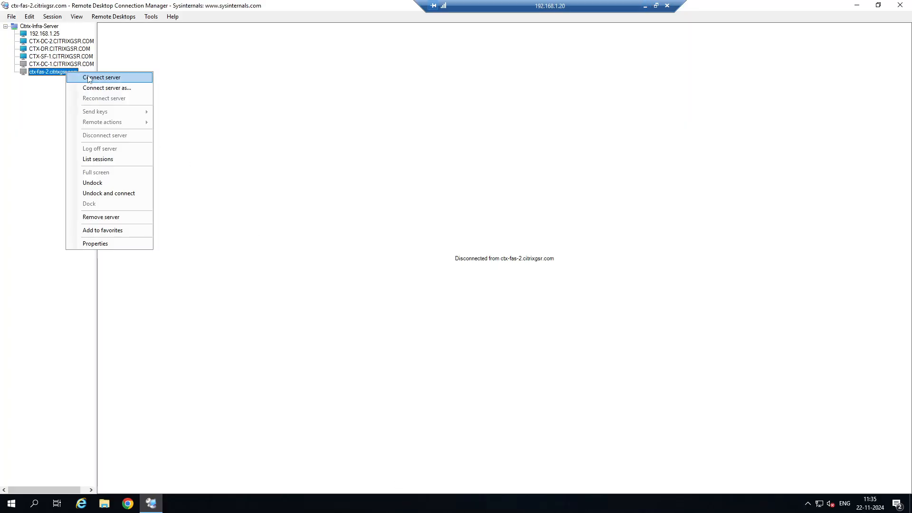
pyautogui.click(88, 77)
pyautogui.click(646, 5)
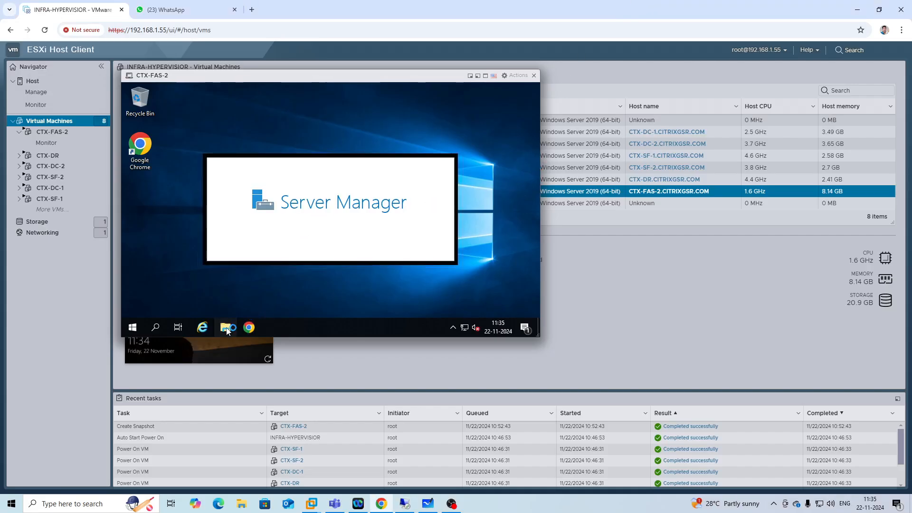
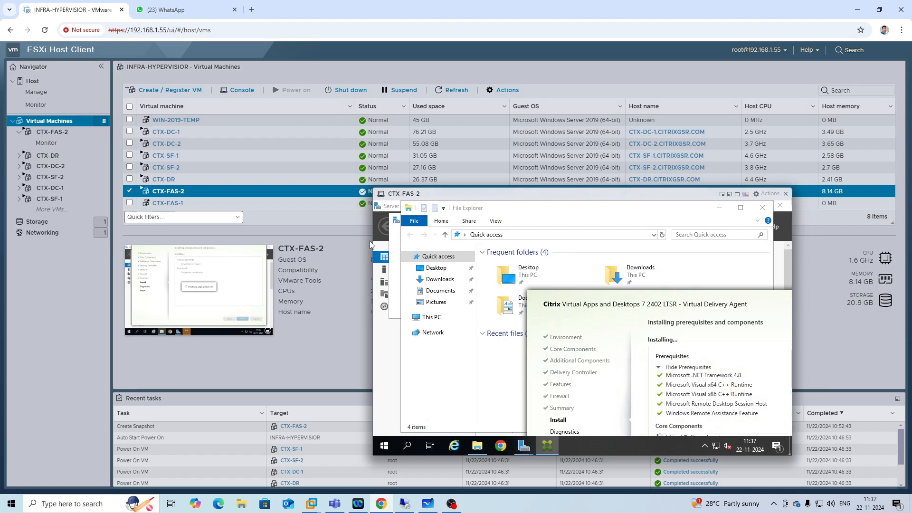
pyautogui.click(428, 504)
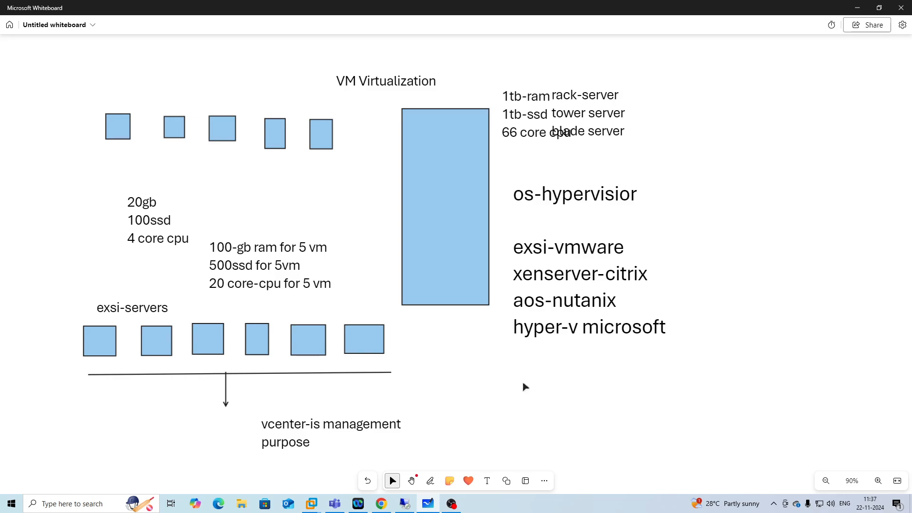
pyautogui.scroll(-1, 543, 382)
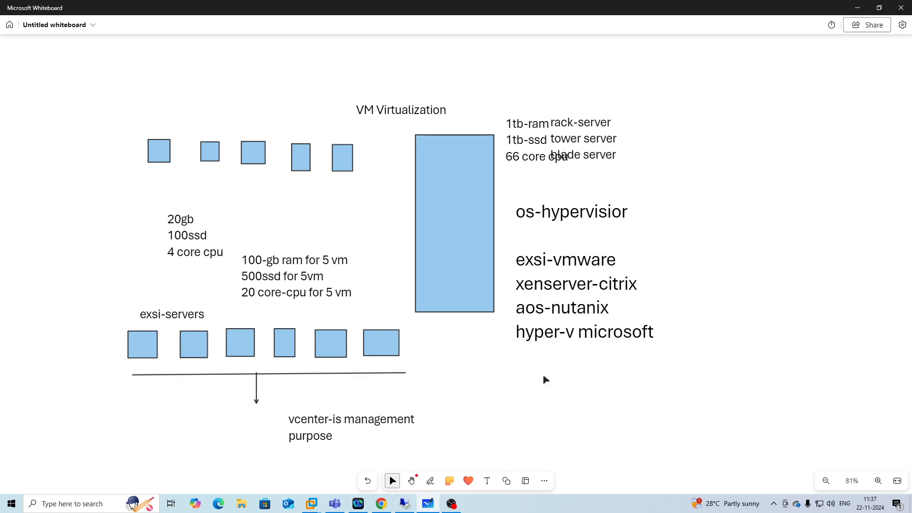
pyautogui.scroll(1, 545, 380)
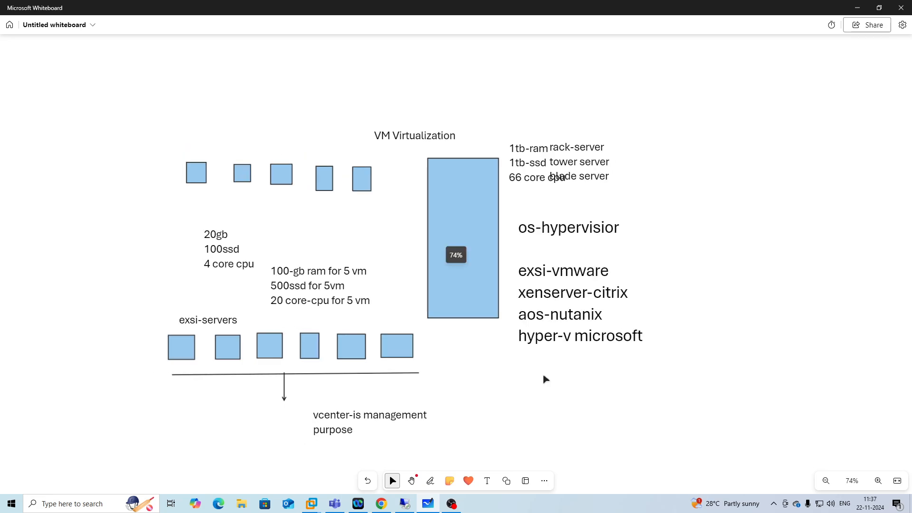
pyautogui.click(487, 480)
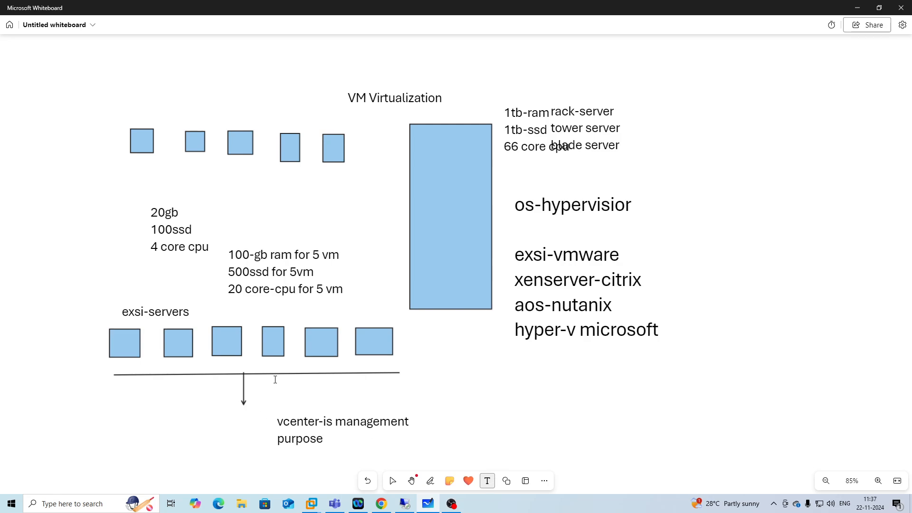
pyautogui.click(328, 380)
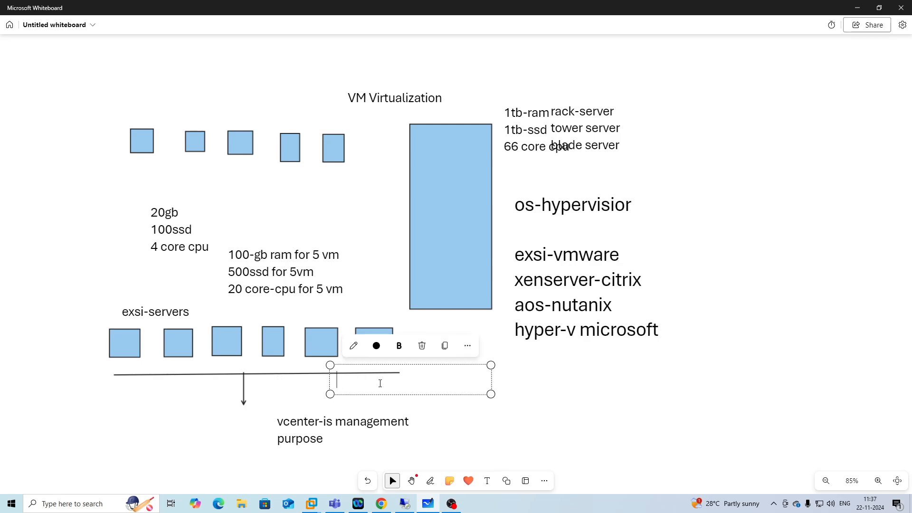
# Finish the VDA installation on CTX-FAS-2, skipping diagnostics and letting the machine restart.
pyautogui.click(382, 503)
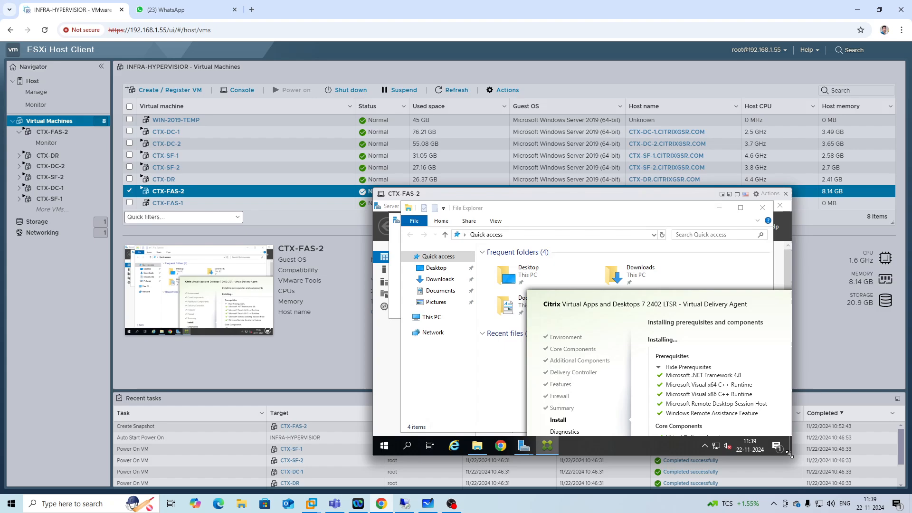
pyautogui.moveTo(790, 454); pyautogui.dragTo(809, 470)
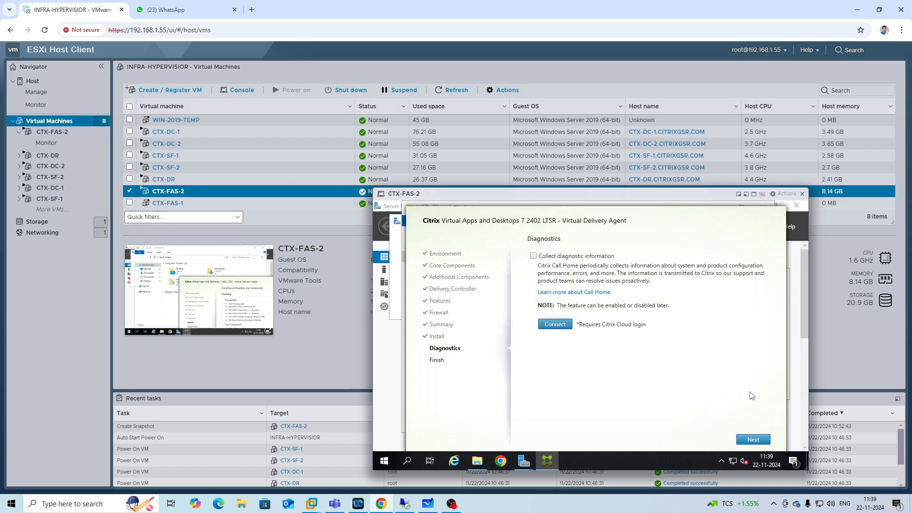
pyautogui.click(756, 444)
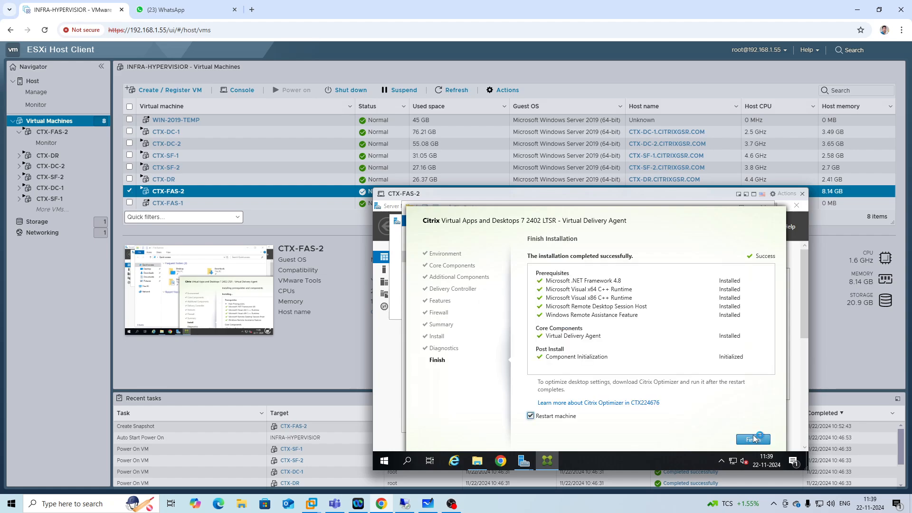
pyautogui.click(754, 439)
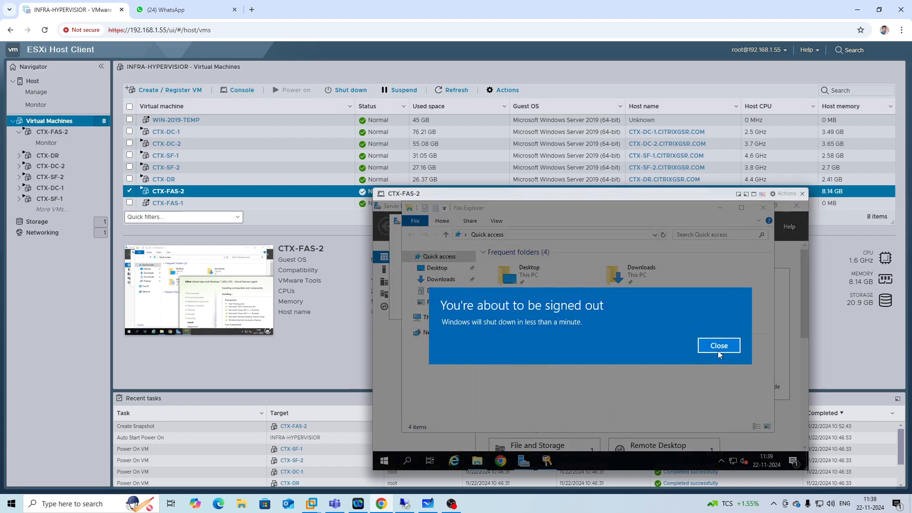
pyautogui.click(718, 347)
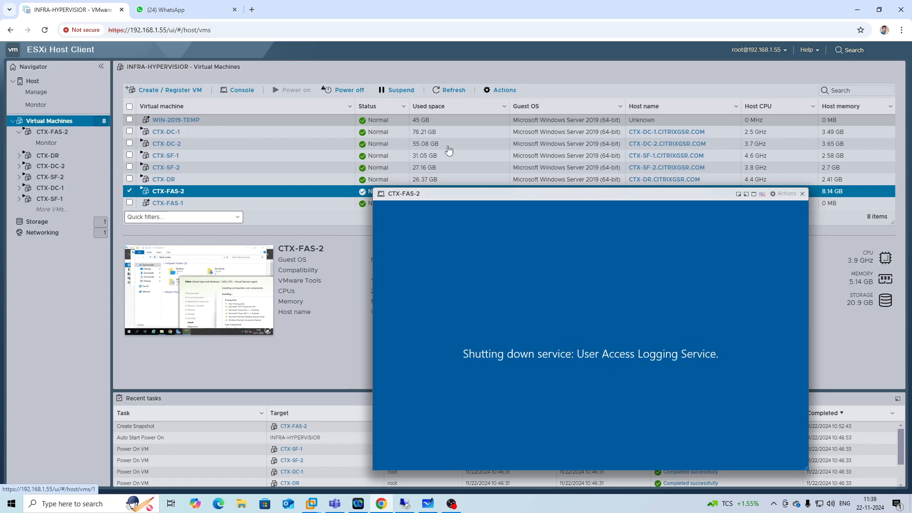
# Check the consoles of the CTX-DC-1 and CTX-DR virtual machines from the host client.
pyautogui.click(802, 193)
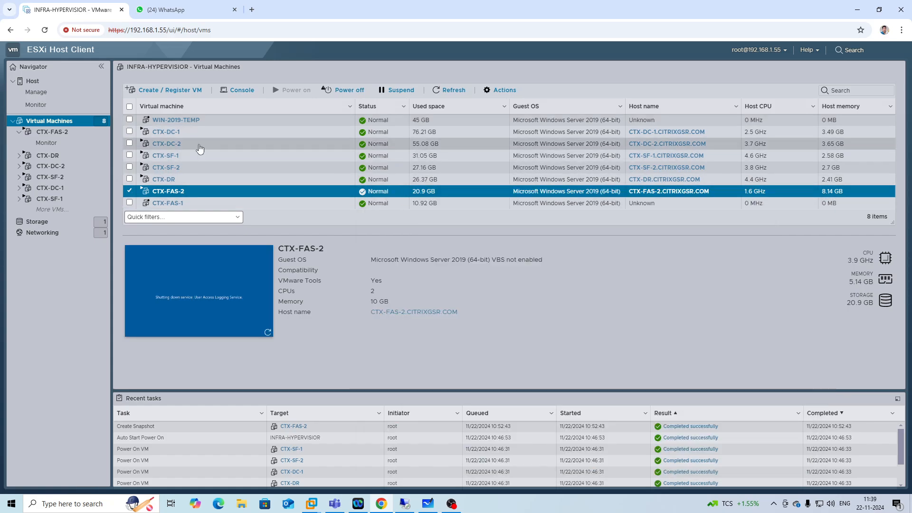
pyautogui.click(179, 132)
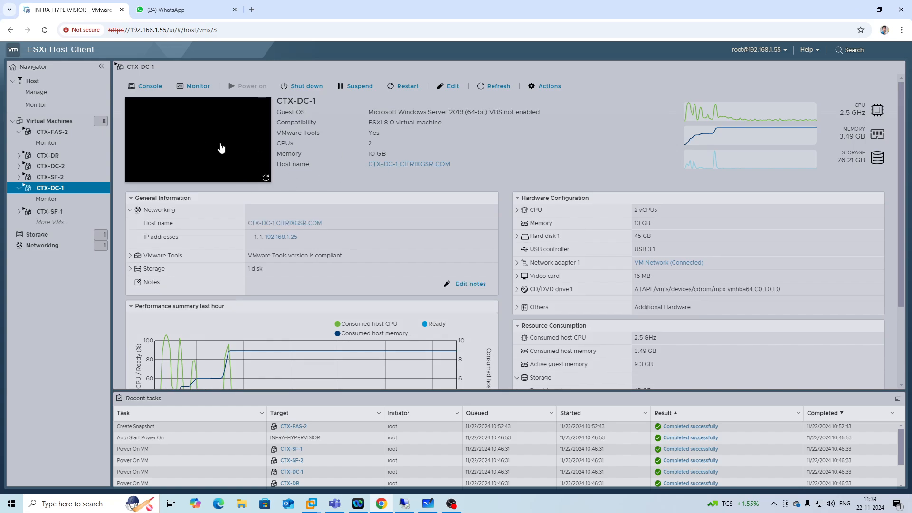
pyautogui.click(201, 149)
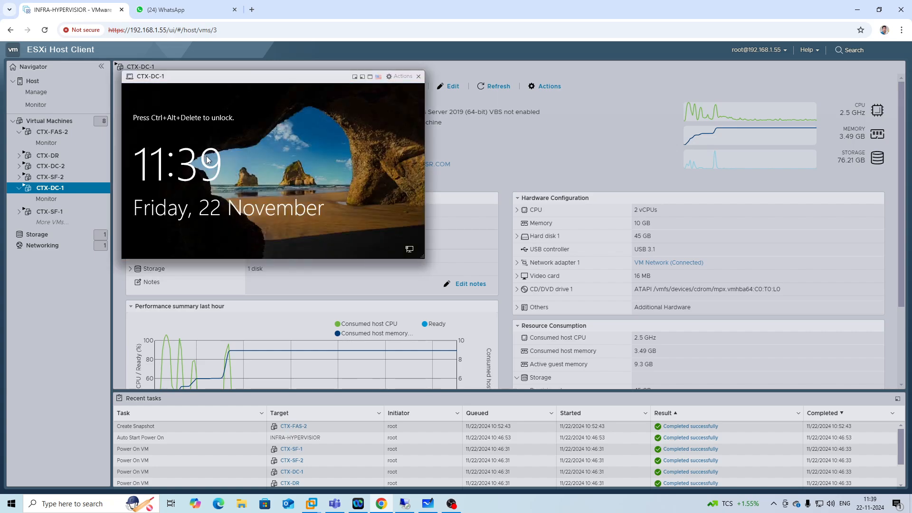
pyautogui.click(418, 76)
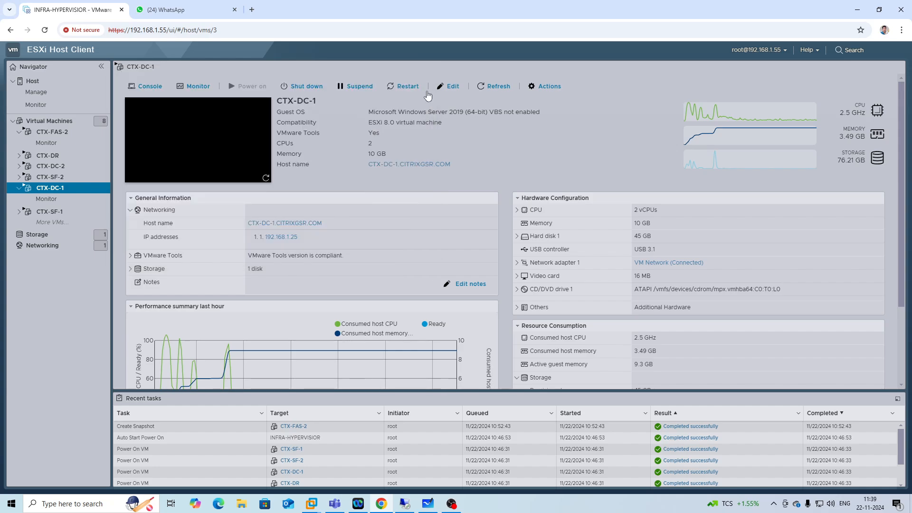
pyautogui.click(39, 81)
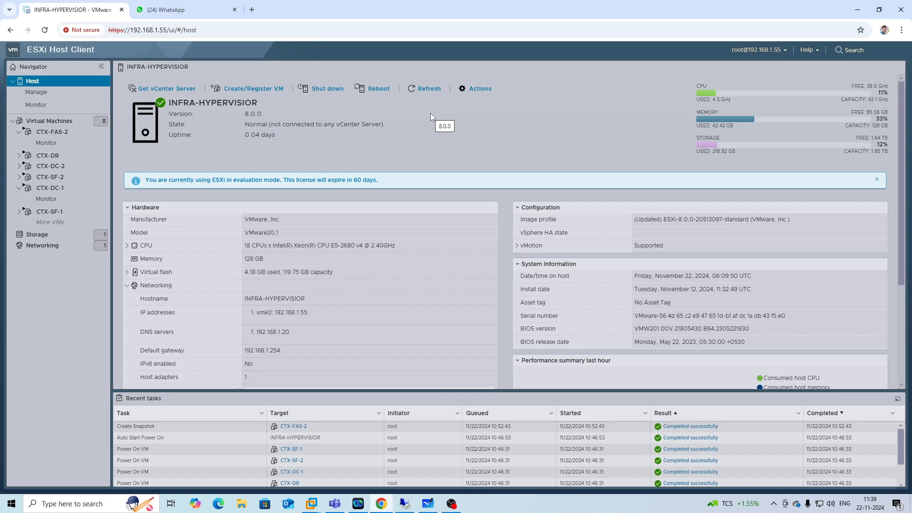
pyautogui.click(50, 155)
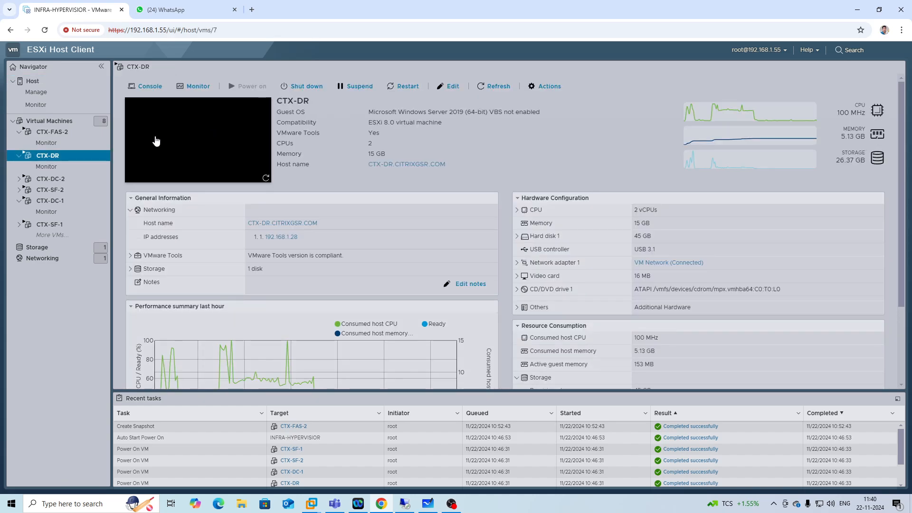
pyautogui.click(208, 135)
pyautogui.click(31, 83)
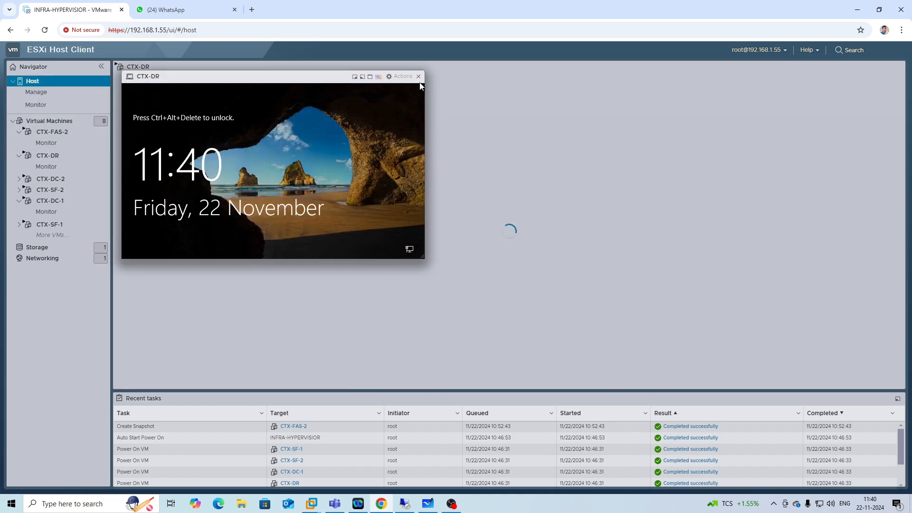
pyautogui.click(419, 76)
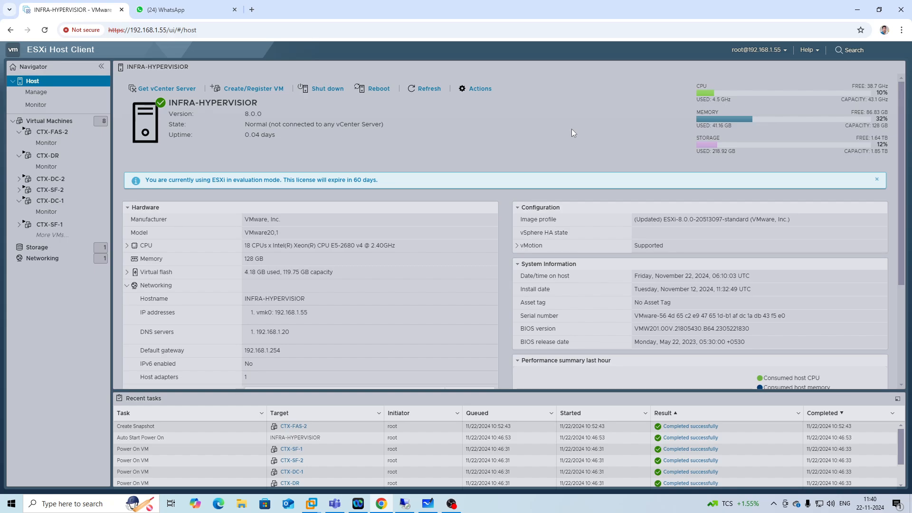
# Try an SSH session to 192.168.1.5 in PuTTY, then close the inactive session window.
pyautogui.click(6, 505)
pyautogui.write('puty')
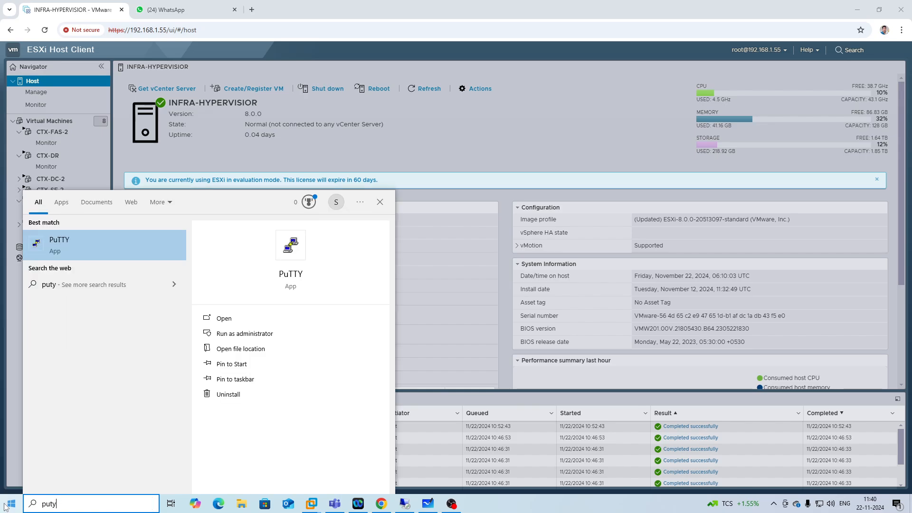
pyautogui.click(153, 246)
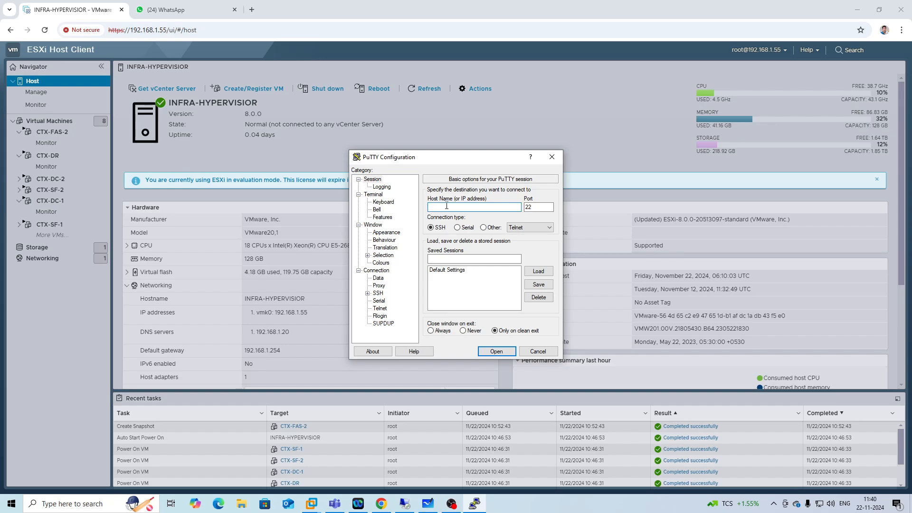
pyautogui.write('19*2.')
pyautogui.press('BackSpace')
pyautogui.press('BackSpace')
pyautogui.press('BackSpace')
pyautogui.write('2.168.1.56')
pyautogui.press('BackSpace')
pyautogui.press('Return')
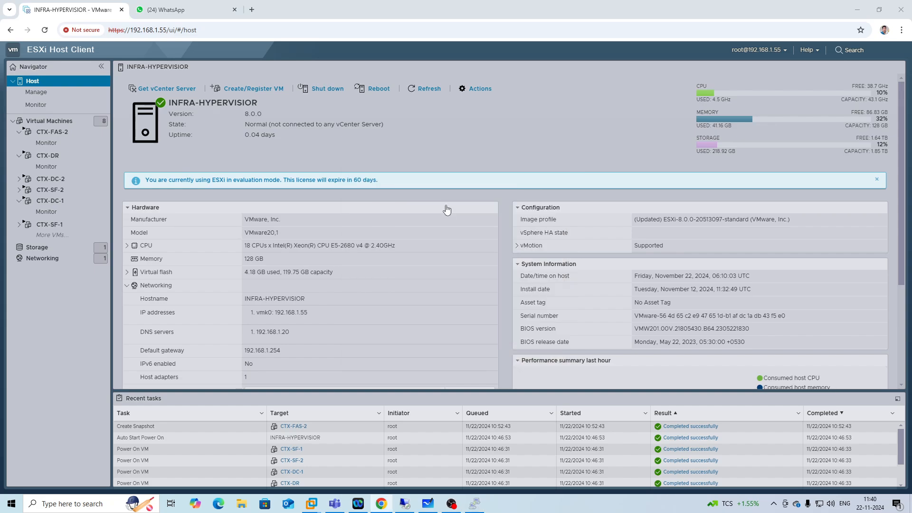
pyautogui.moveTo(189, 40); pyautogui.dragTo(434, 118)
pyautogui.click(496, 289)
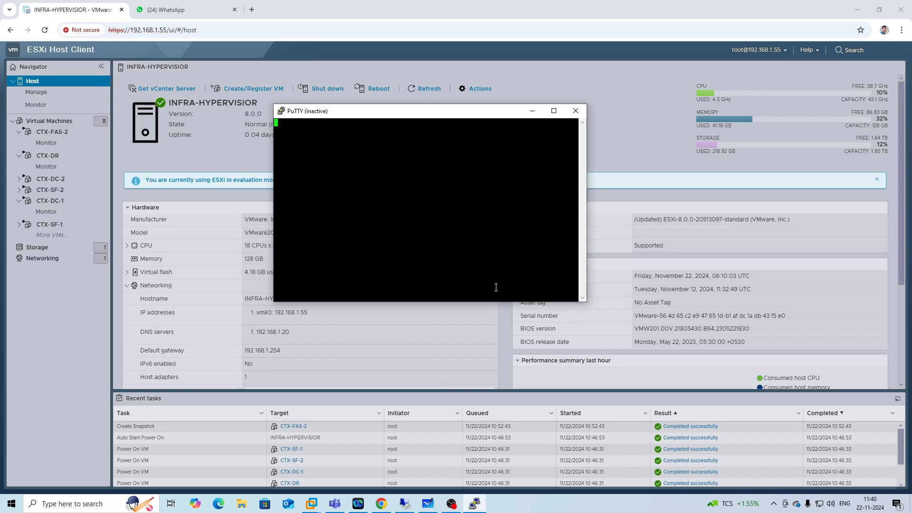
pyautogui.click(575, 111)
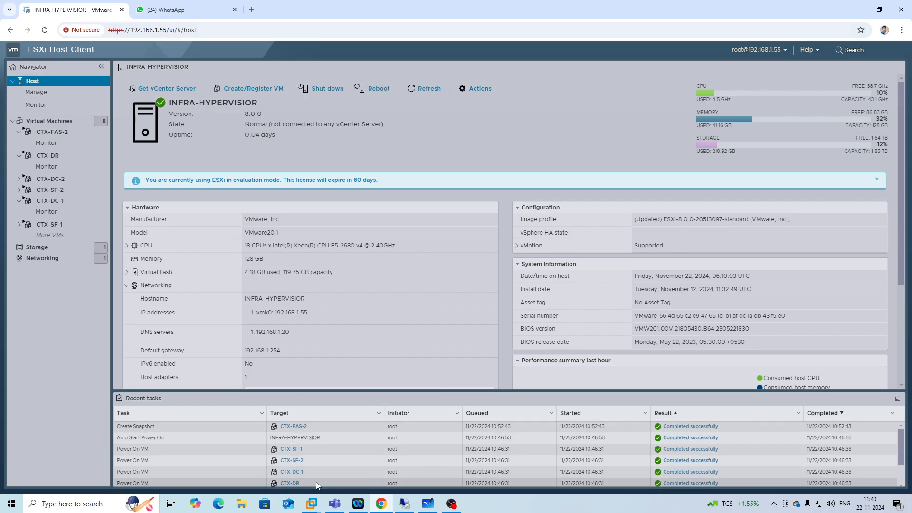
# Inspect the INFRA-HYPERVISOR and MCS-HYPERVISOR host consoles in VMware Workstation.
pyautogui.click(311, 504)
pyautogui.click(341, 453)
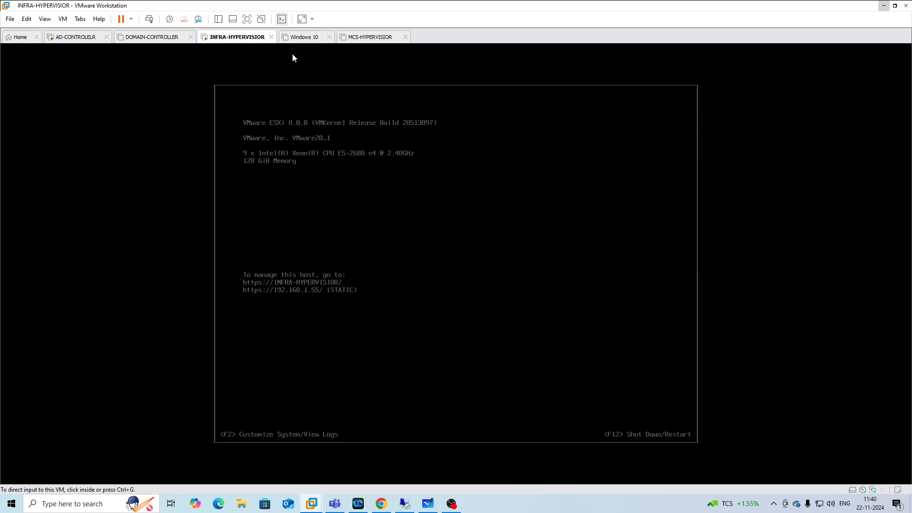
pyautogui.click(326, 184)
pyautogui.hotkey('ctrl', 'alt')
pyautogui.click(366, 42)
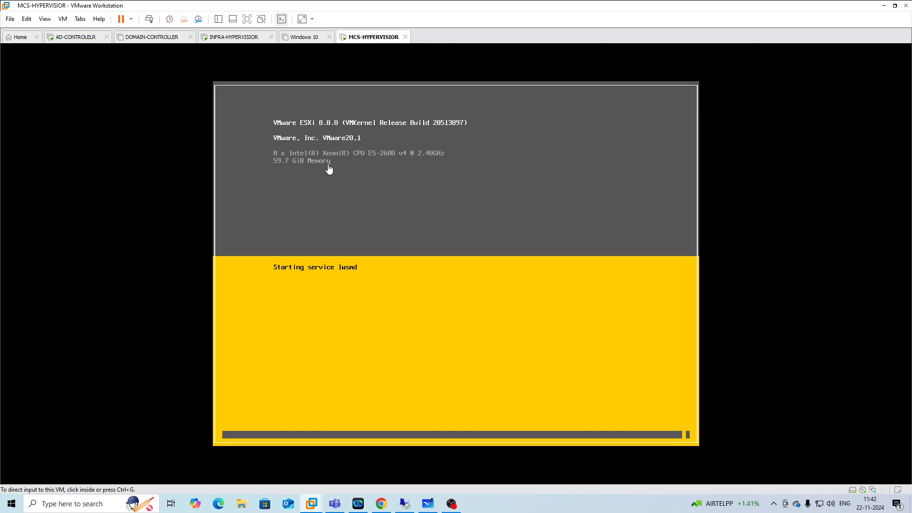
pyautogui.click(231, 37)
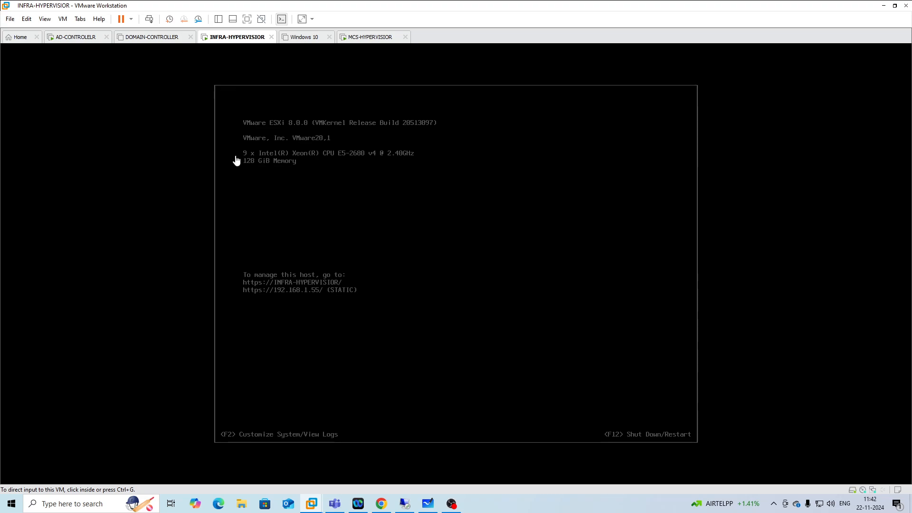
pyautogui.click(370, 37)
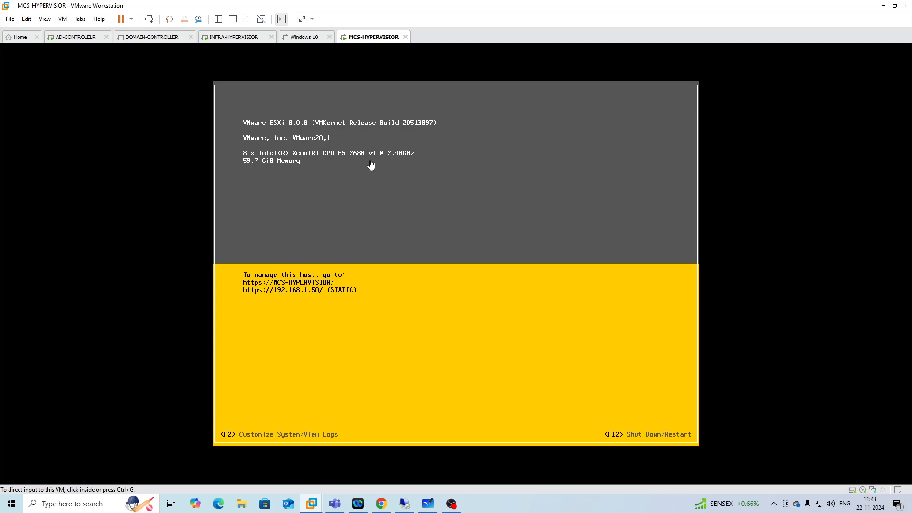
# Try to open 192.168.1.56 in a new browser tab.
pyautogui.click(381, 503)
pyautogui.click(252, 10)
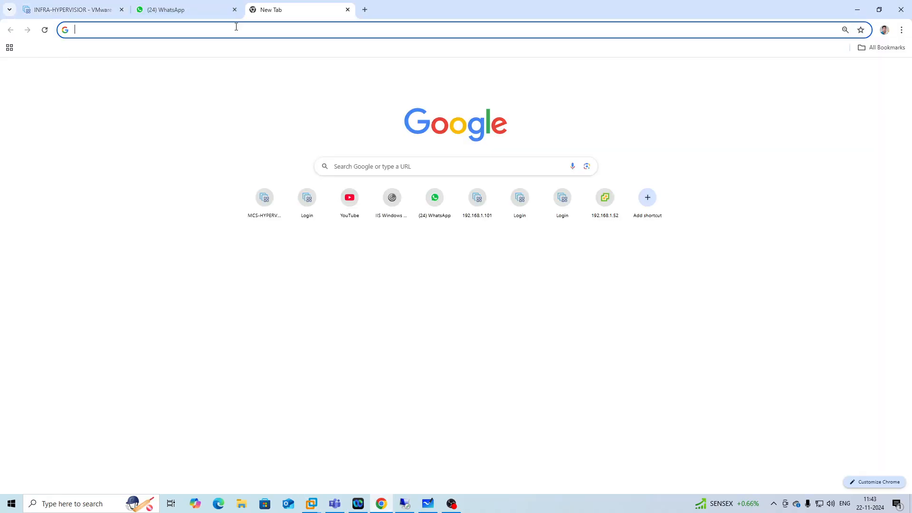
pyautogui.click(236, 29)
pyautogui.write('192')
pyautogui.press('Return')
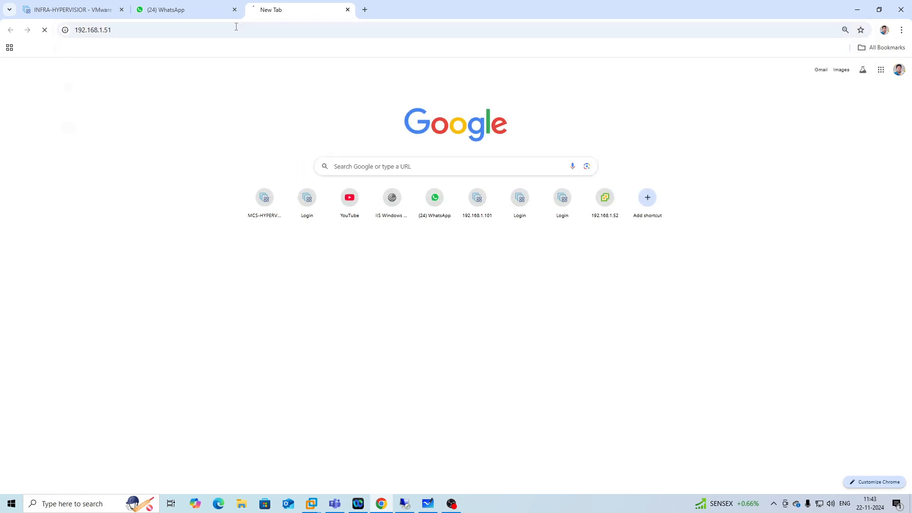
pyautogui.click(235, 27)
pyautogui.click(233, 28)
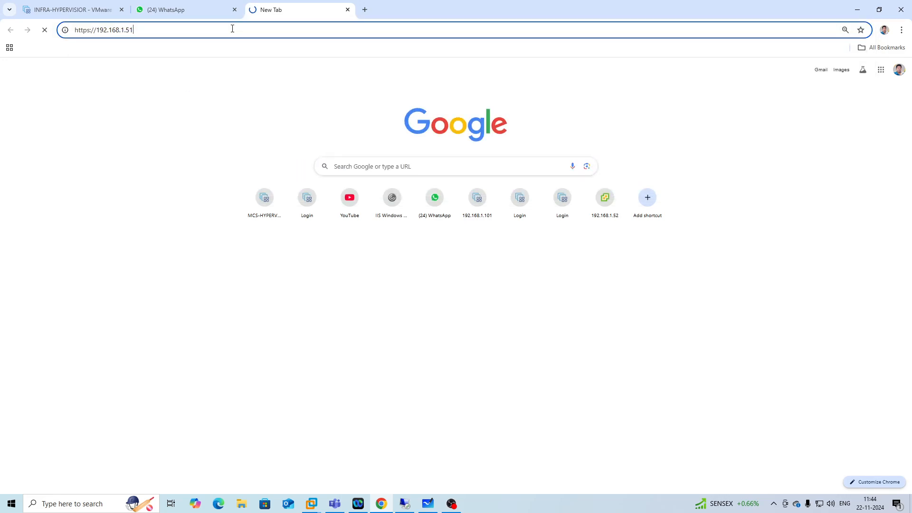
pyautogui.press('BackSpace')
pyautogui.write('6')
pyautogui.press('Return')
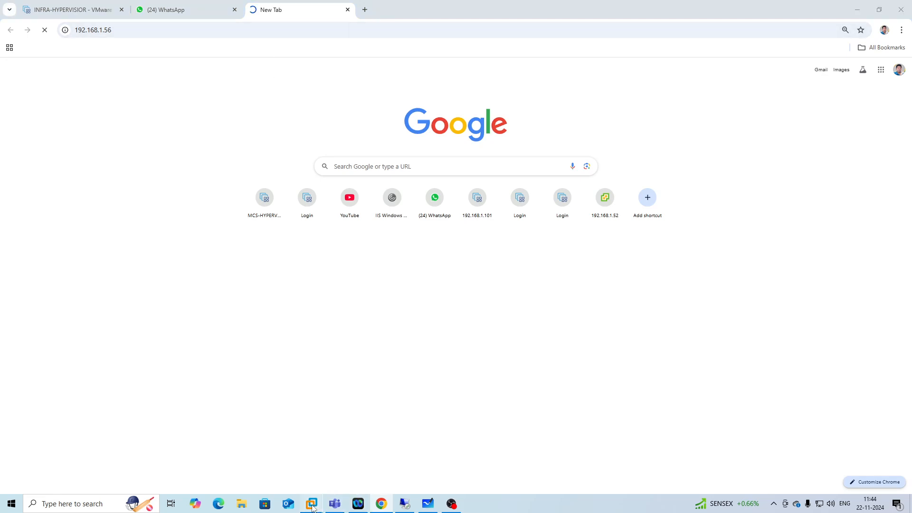
# Look up the MCS-HYPERVISOR management address in VMware Workstation.
pyautogui.moveTo(311, 503)
pyautogui.click(513, 446)
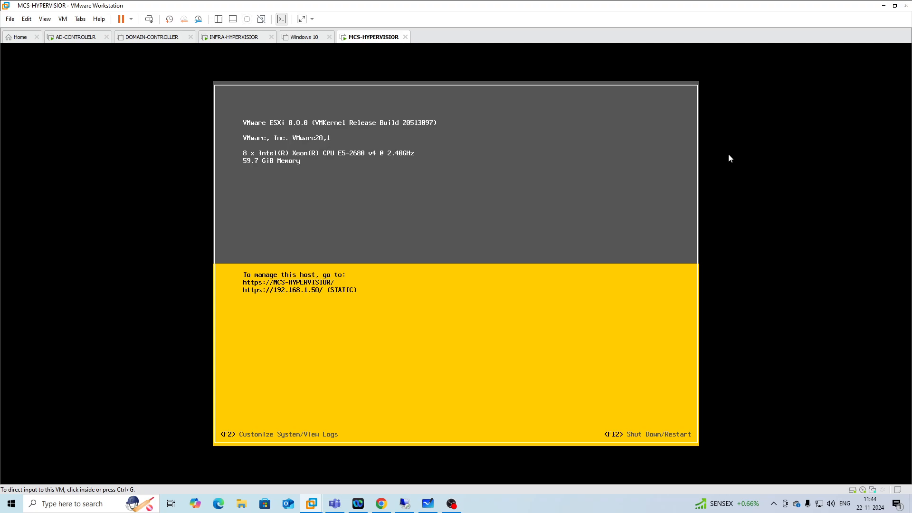
pyautogui.click(883, 6)
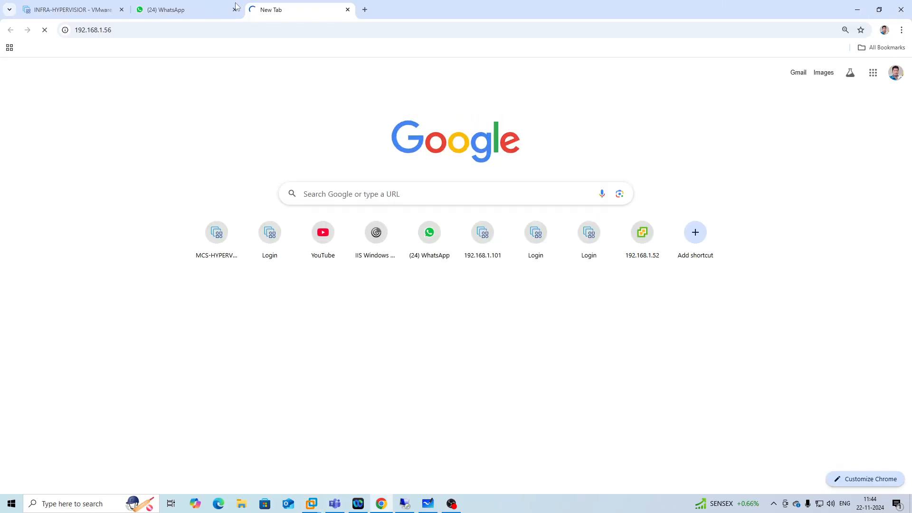
# Browse to the MCS-HYPERVISOR host client at 192.168.1.50 in the new tab.
pyautogui.click(121, 27)
pyautogui.click(121, 28)
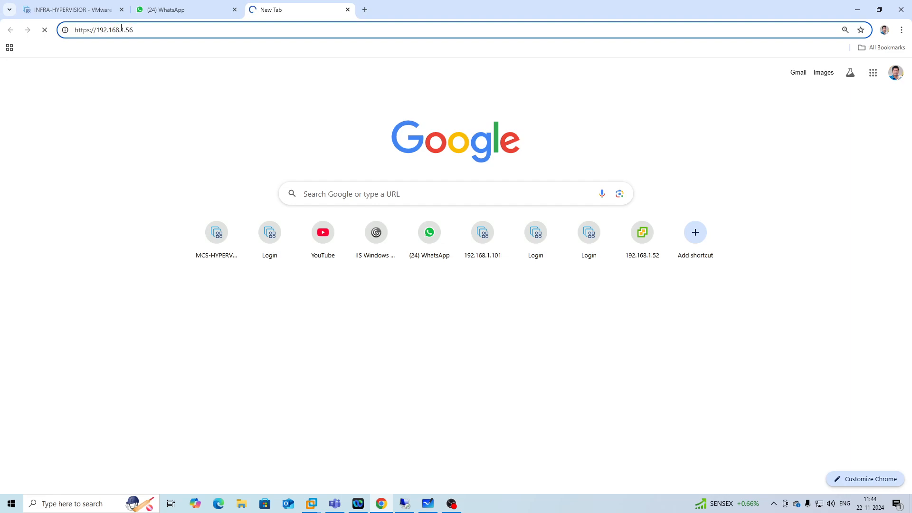
pyautogui.press('BackSpace')
pyautogui.write('0')
pyautogui.press('Return')
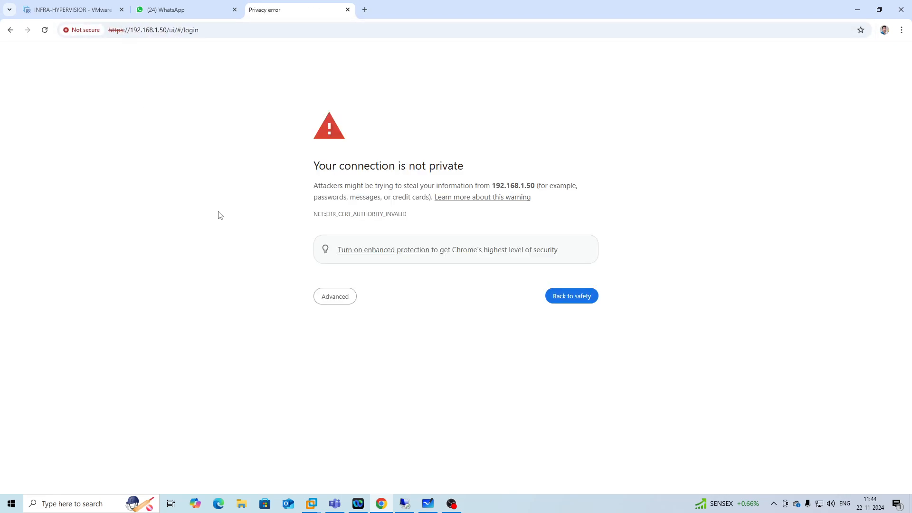
# Bypass the certificate warning and log in to the MCS-HYPERVISOR host client as root with the account password.
pyautogui.click(337, 300)
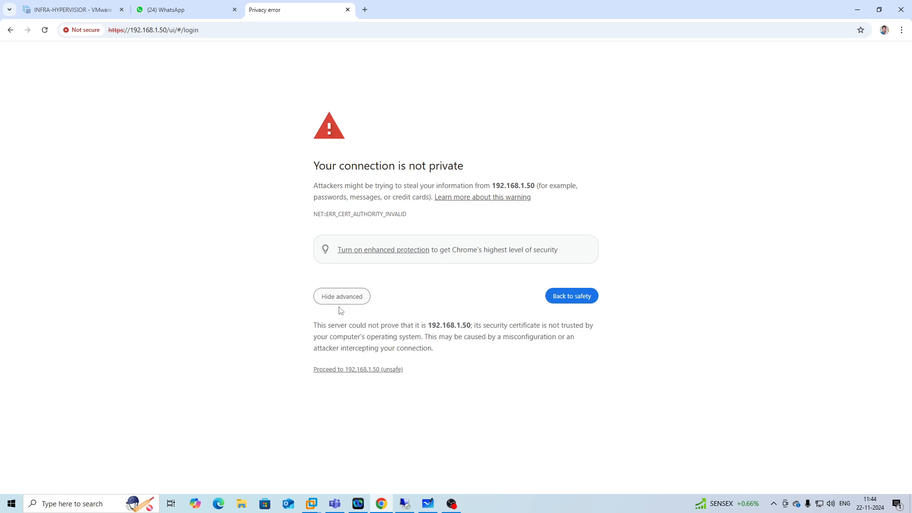
pyautogui.click(332, 373)
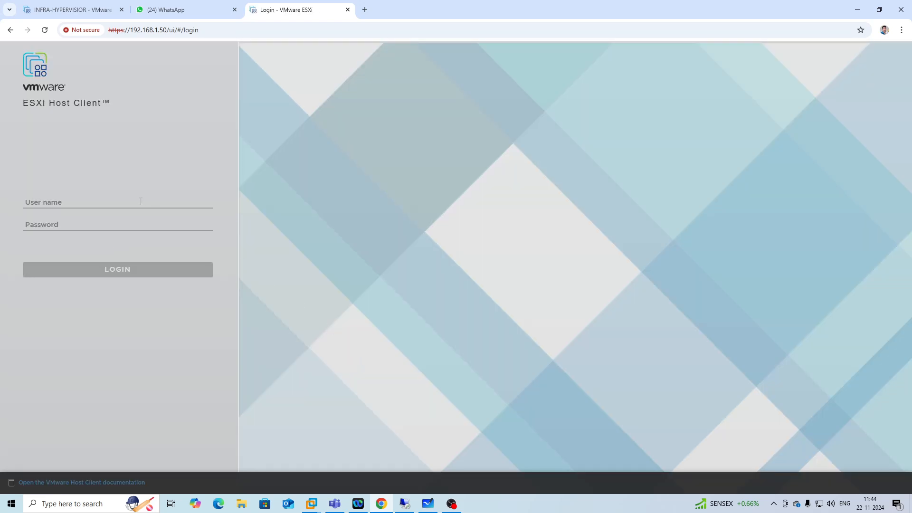
pyautogui.click(87, 202)
pyautogui.write('root')
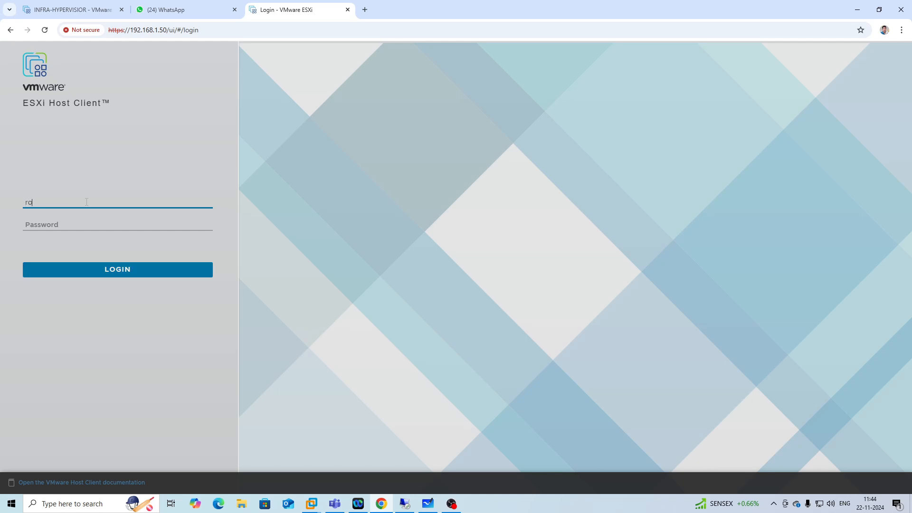
pyautogui.press('Tab')
pyautogui.write('•••••')
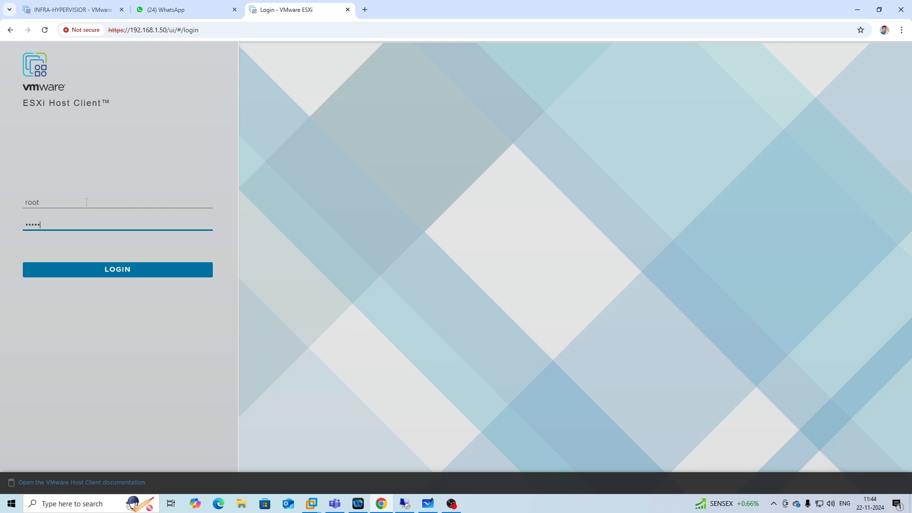
pyautogui.write('•')
pyautogui.press('Return')
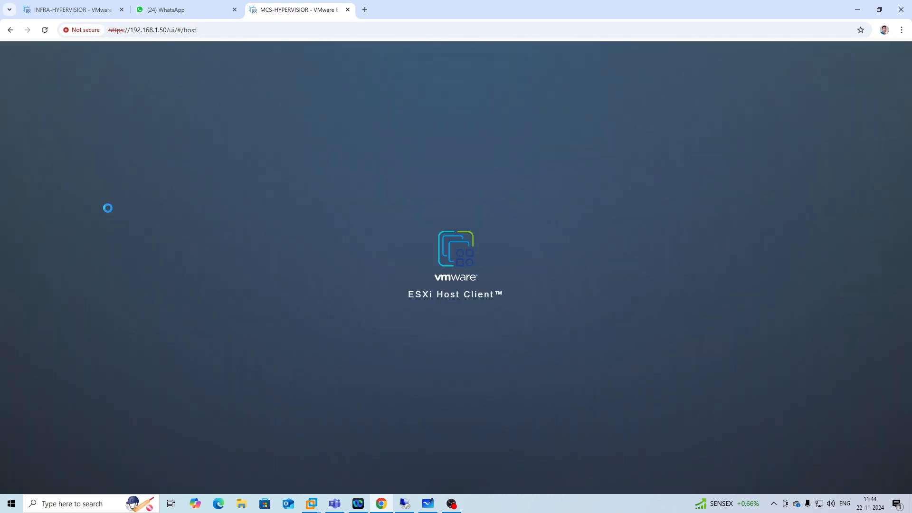
# Check the INFRA-HYPERVISOR and MCS-HYPERVISOR console screens in VMware Workstation, then minimize it.
pyautogui.click(311, 509)
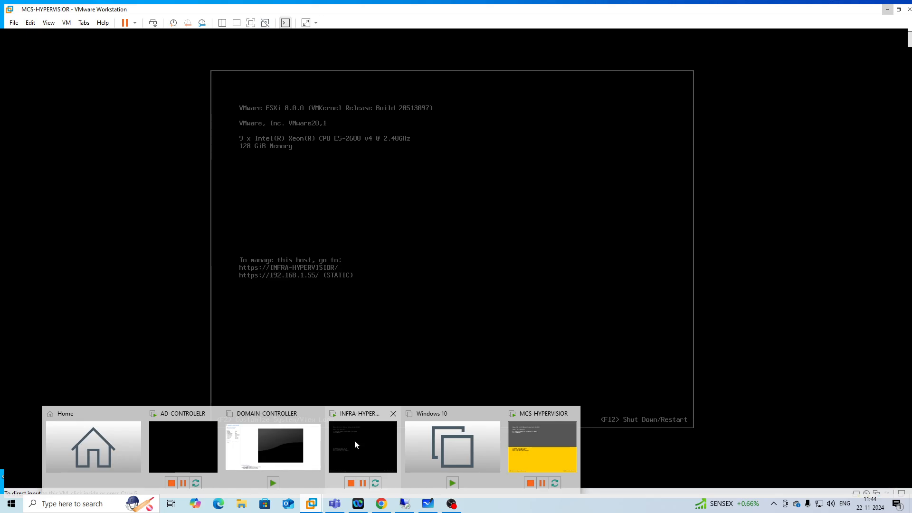
pyautogui.click(355, 439)
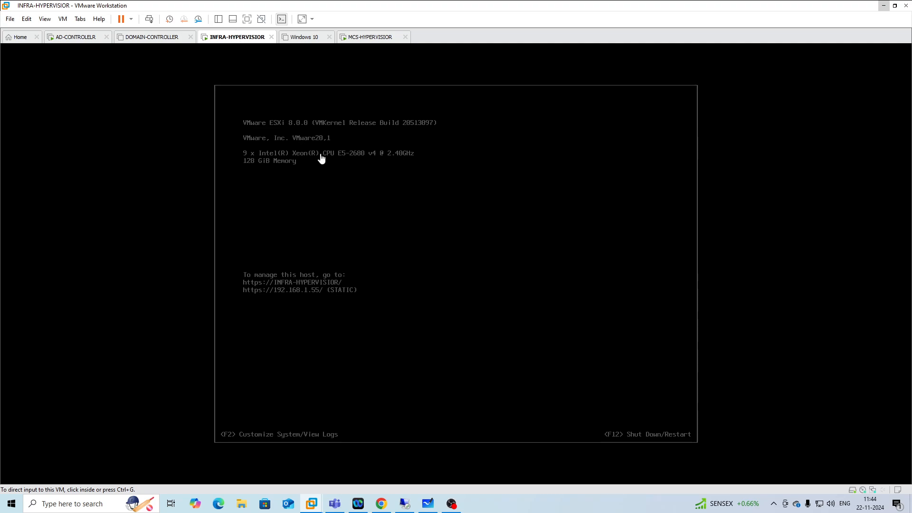
pyautogui.click(371, 39)
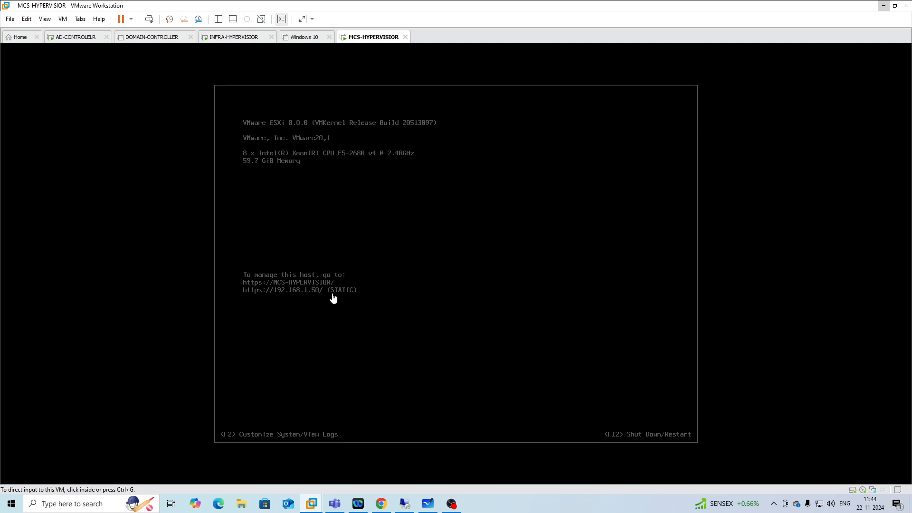
pyautogui.click(247, 39)
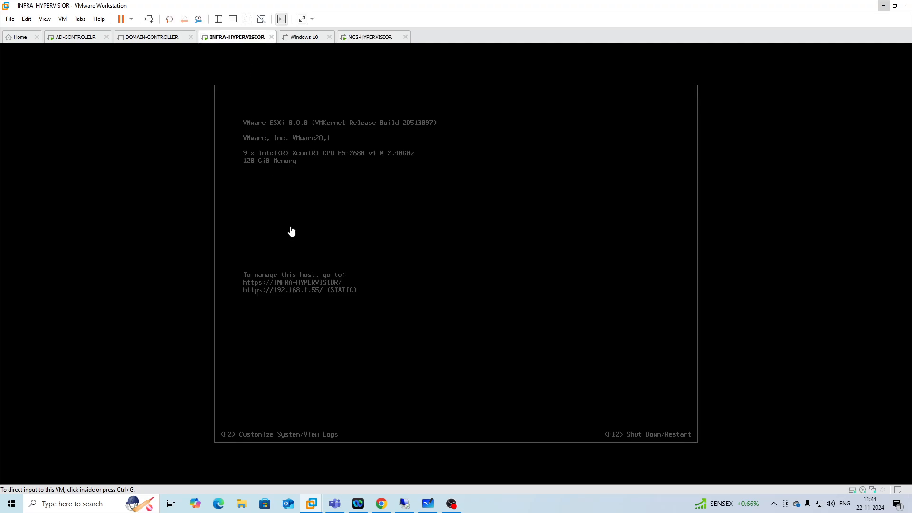
pyautogui.click(883, 5)
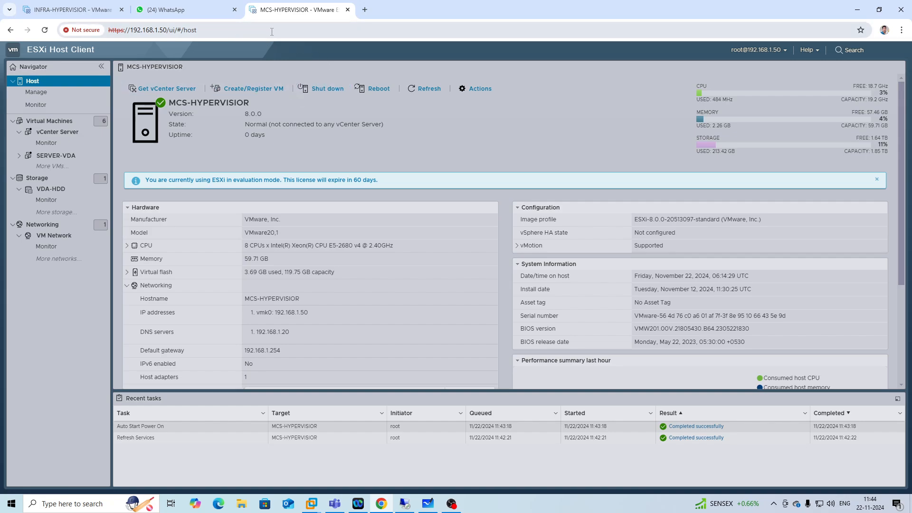
# Power on the vCenter Server virtual machine on the MCS-HYPERVISOR host.
pyautogui.click(71, 121)
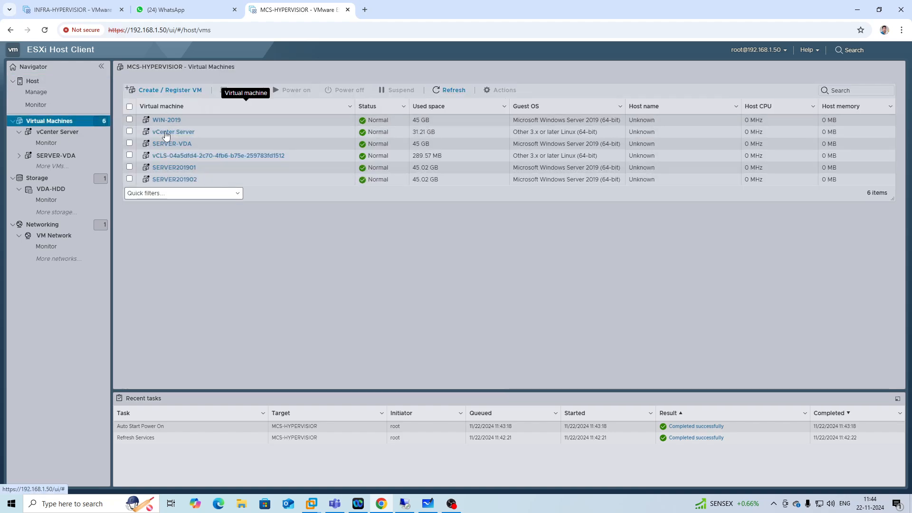
pyautogui.click(71, 9)
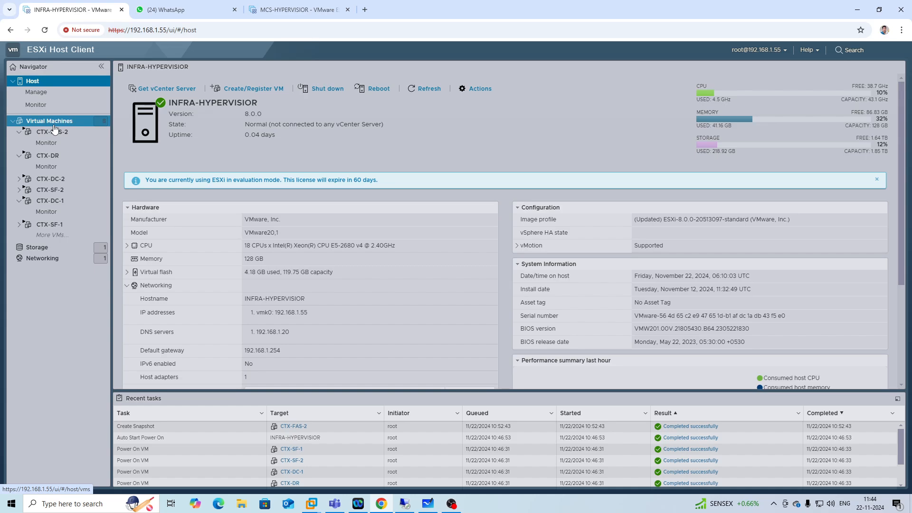
pyautogui.click(295, 9)
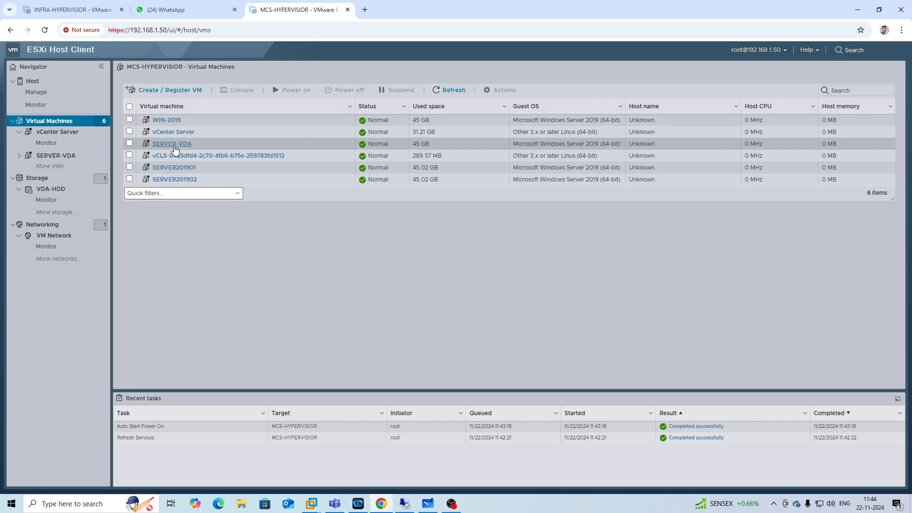
pyautogui.click(180, 133)
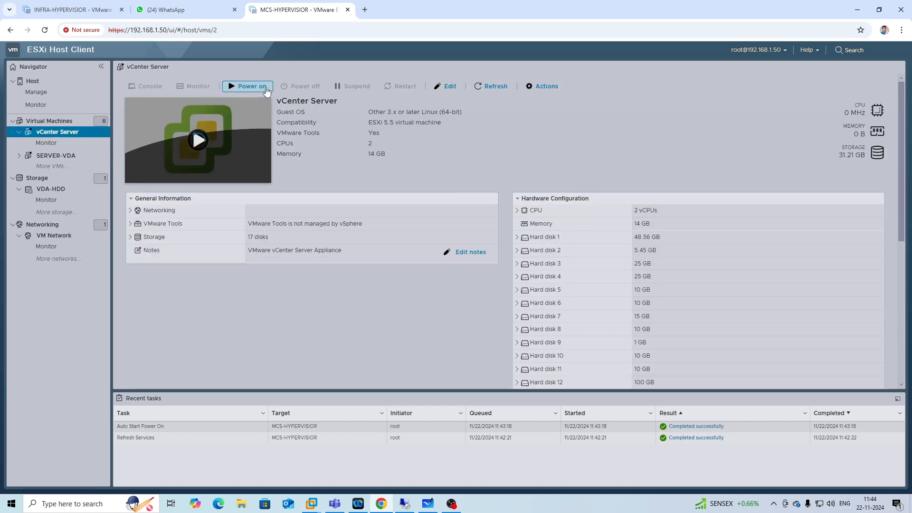
pyautogui.click(252, 86)
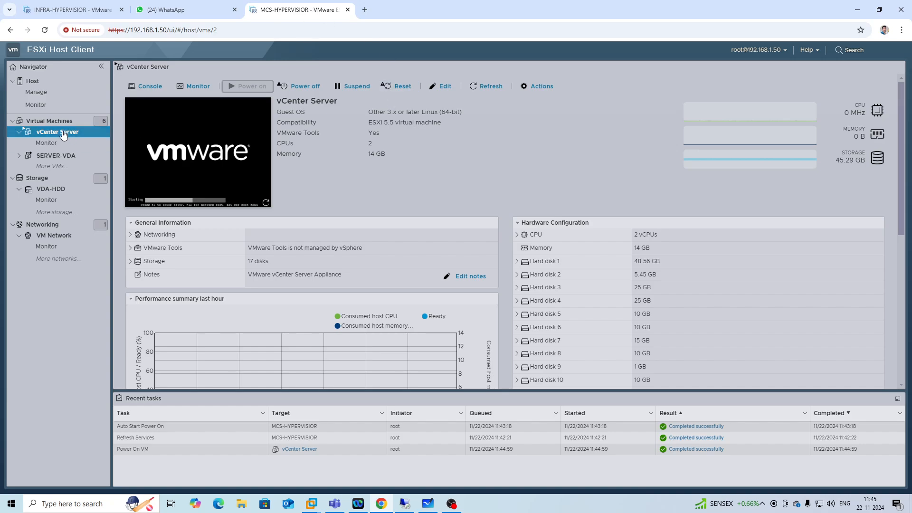
# Review the virtual machine lists on the MCS-HYPERVISOR and INFRA-HYPERVISOR host clients.
pyautogui.click(53, 122)
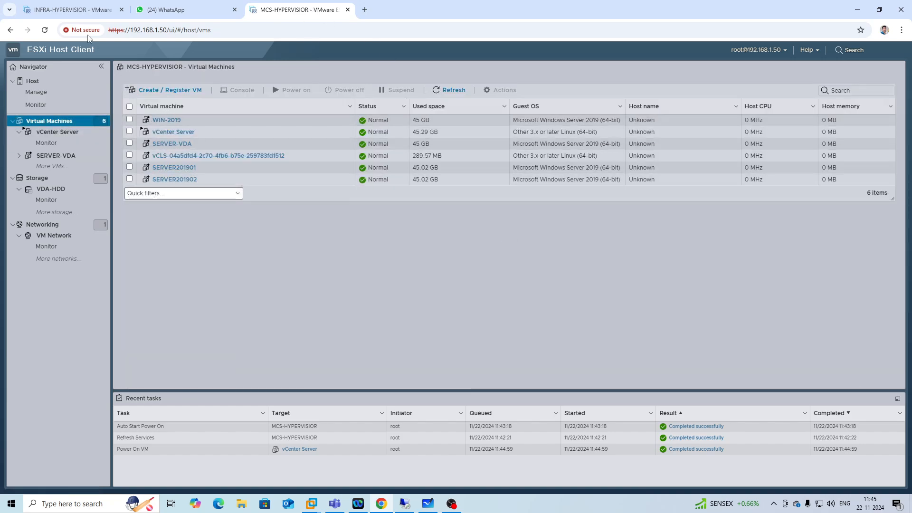
pyautogui.click(71, 9)
pyautogui.click(48, 122)
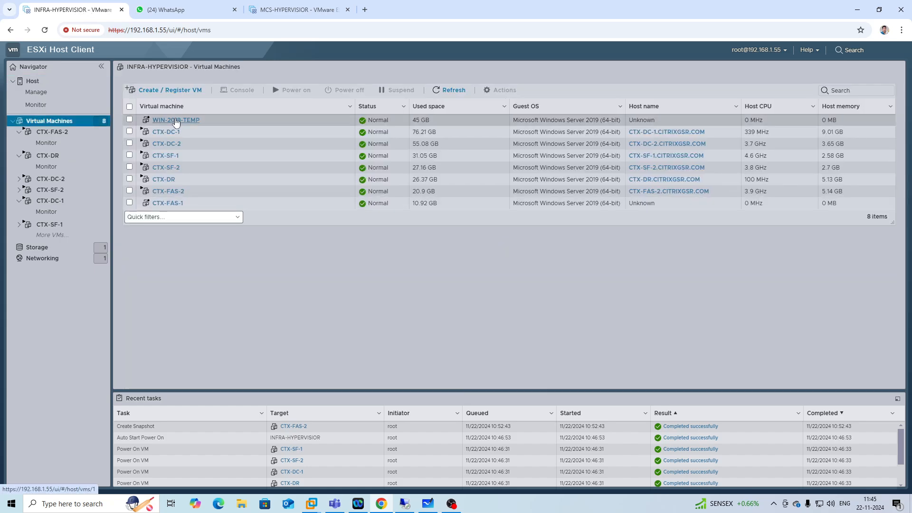
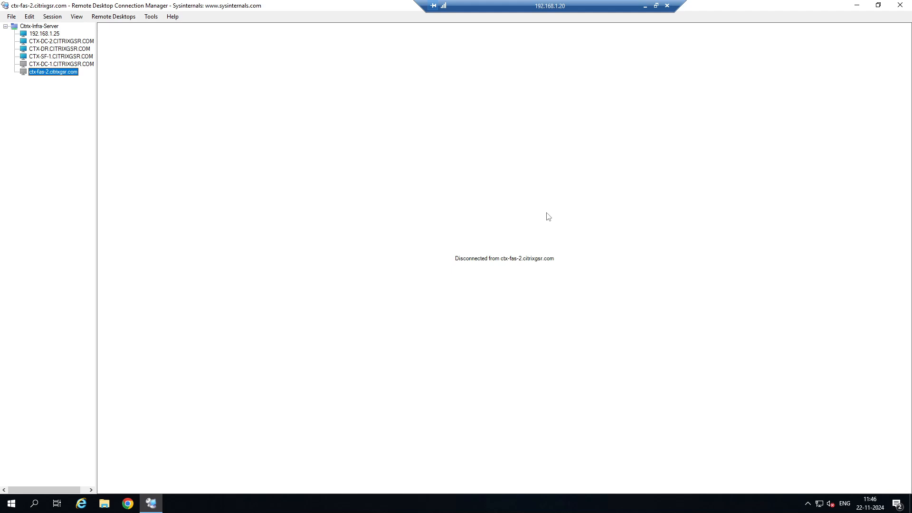
# Start creating a machine catalog in Citrix Studio on 192.168.1.25 for Multi-session OS machines that are not power managed.
pyautogui.click(74, 43)
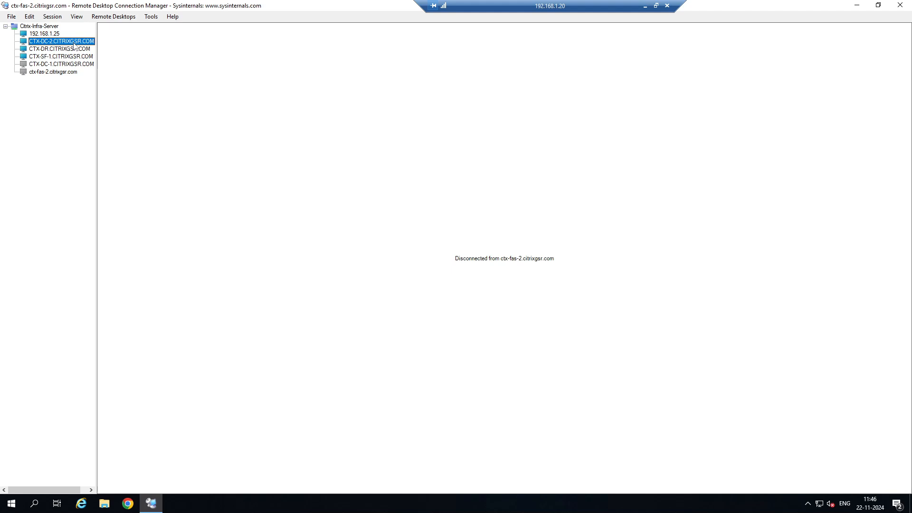
pyautogui.click(56, 34)
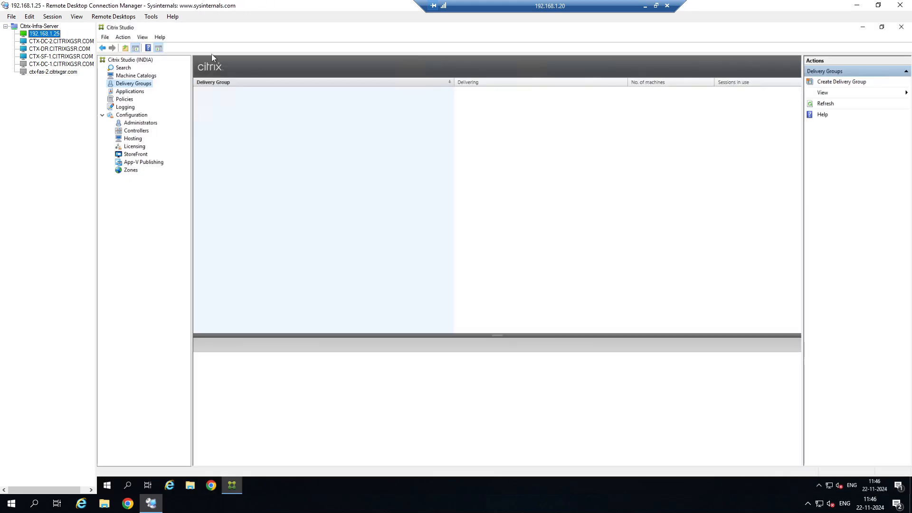
pyautogui.click(134, 76)
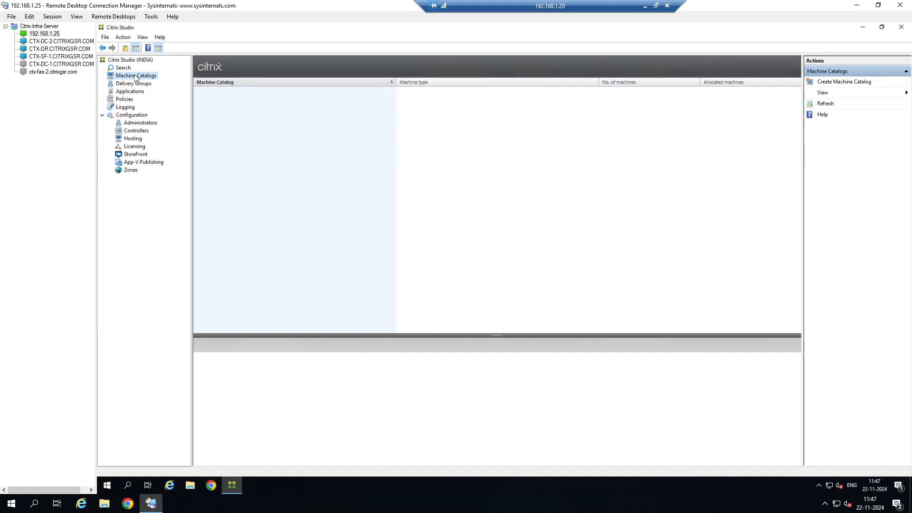
pyautogui.click(834, 81)
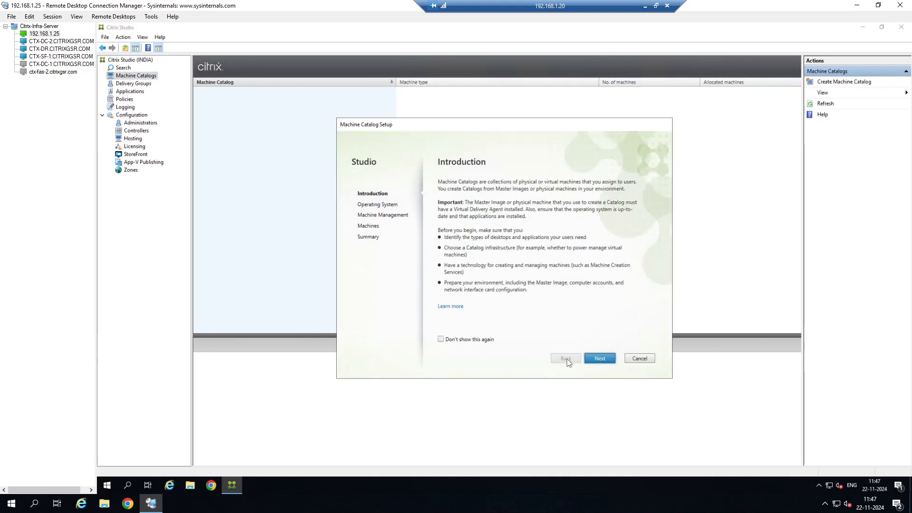
pyautogui.click(599, 359)
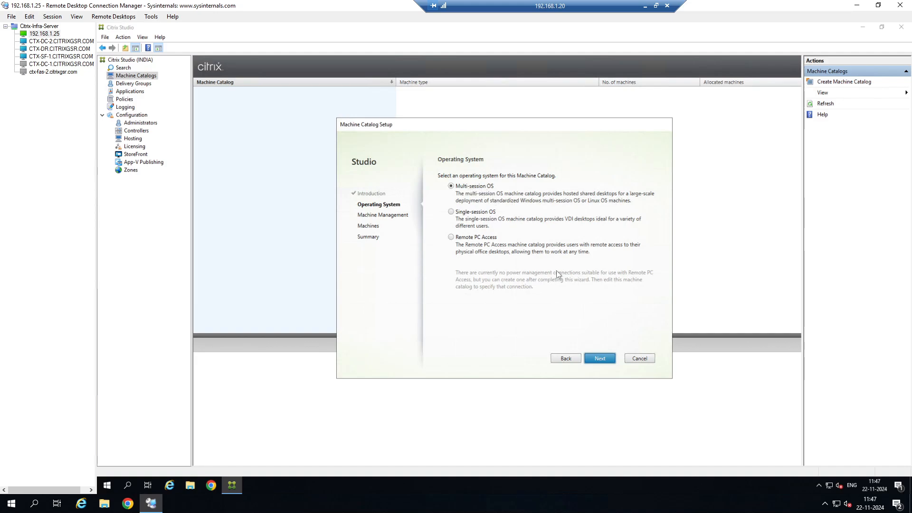
pyautogui.click(596, 358)
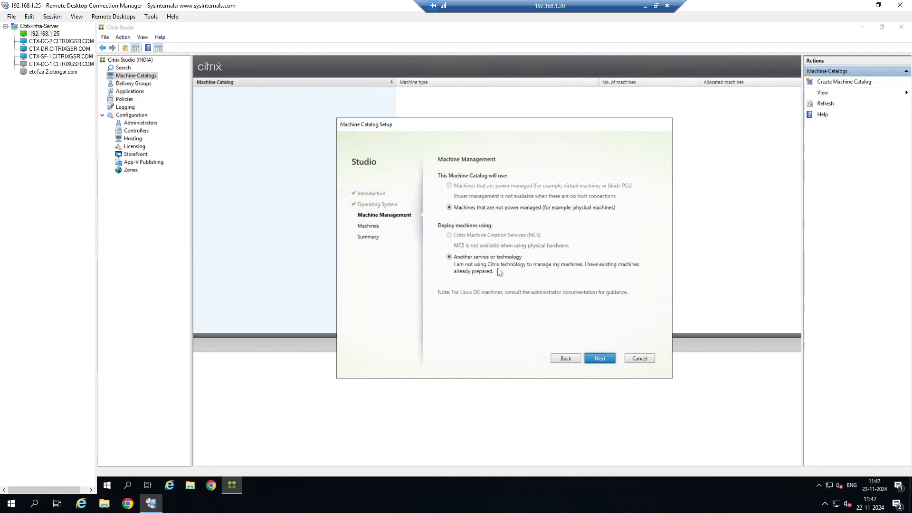
pyautogui.click(604, 359)
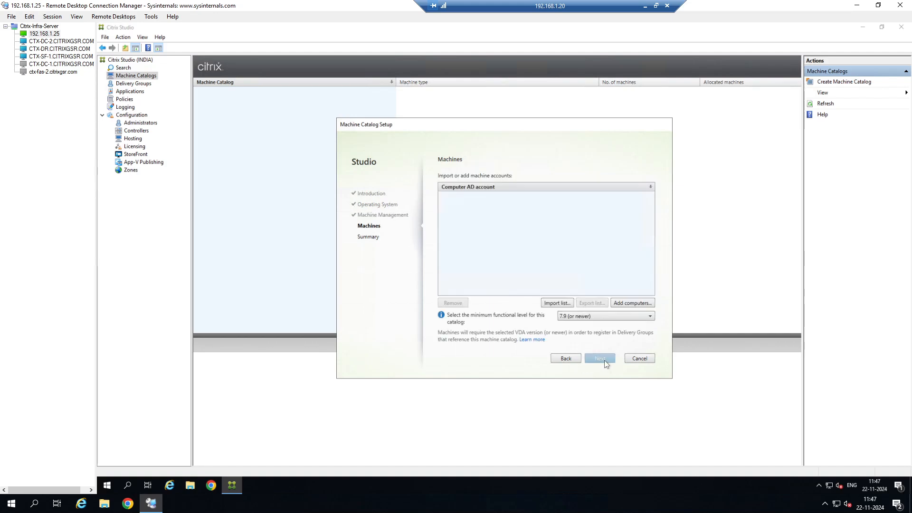
# Add the computer account ctx-fas-2 to the machine catalog and continue to the summary.
pyautogui.click(623, 304)
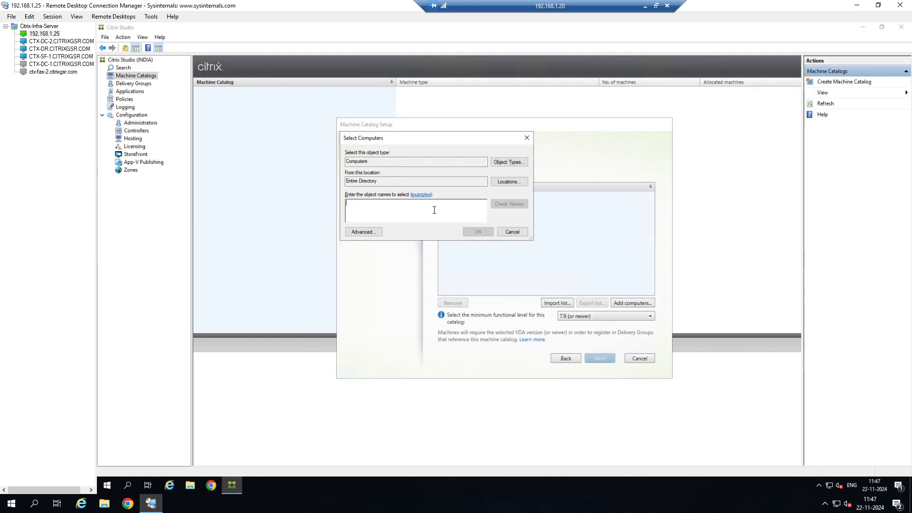
pyautogui.write('ctx')
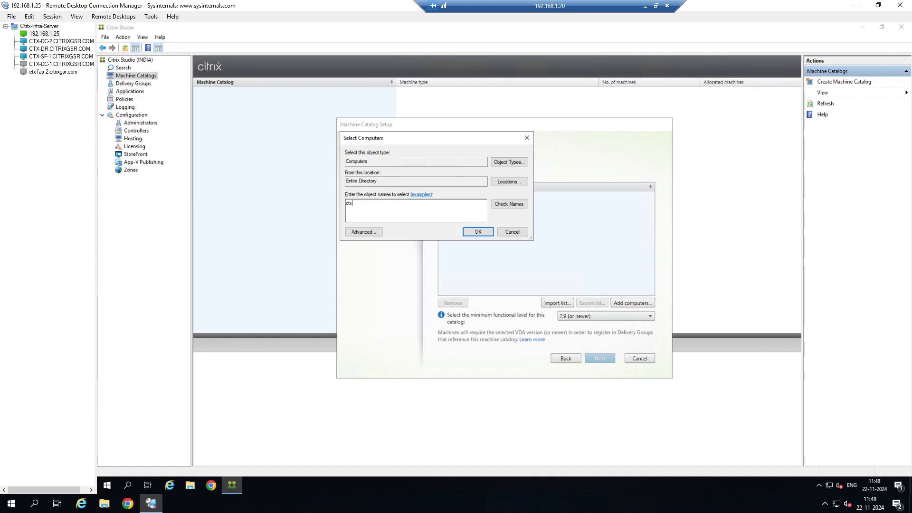
pyautogui.write('-fas-2')
pyautogui.click(514, 206)
pyautogui.click(478, 233)
pyautogui.click(596, 359)
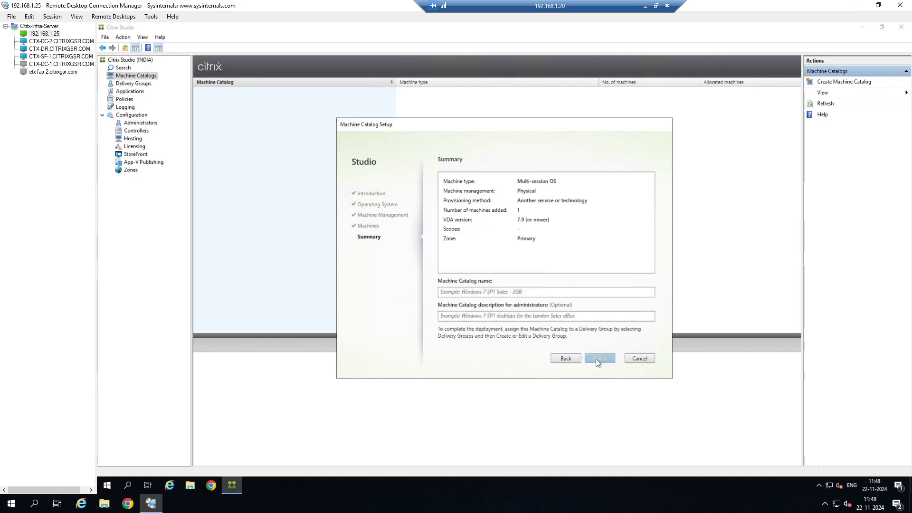
# Name the machine catalog Stand Alone-Server-MC and finish creating it.
pyautogui.click(524, 292)
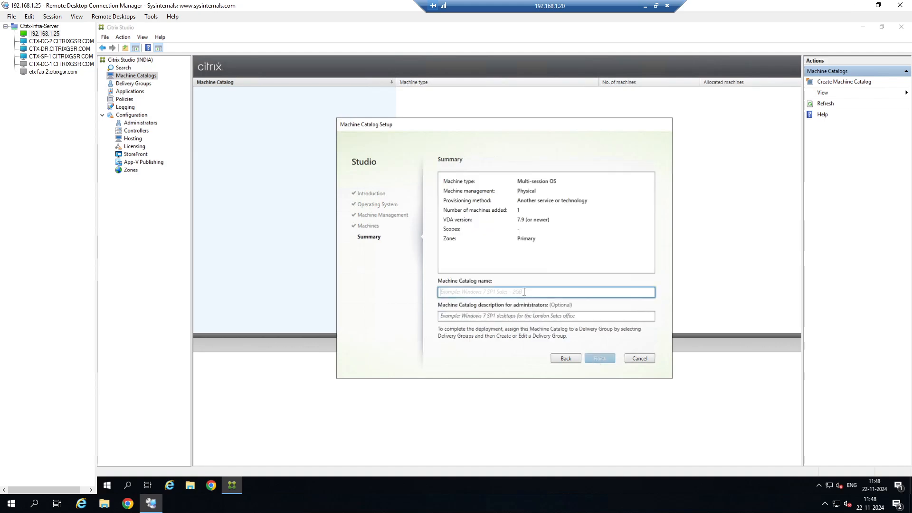
pyautogui.write('Stan')
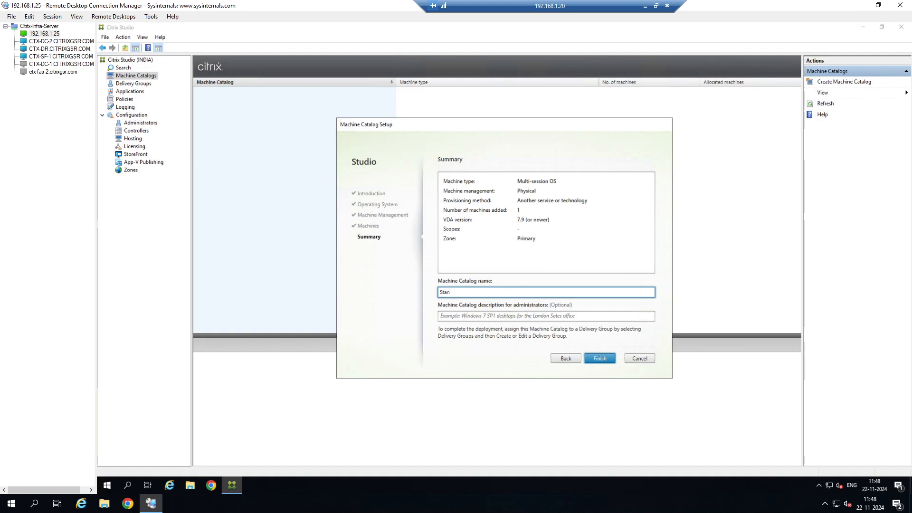
pyautogui.write('d Alone-Server-MC')
pyautogui.click(612, 360)
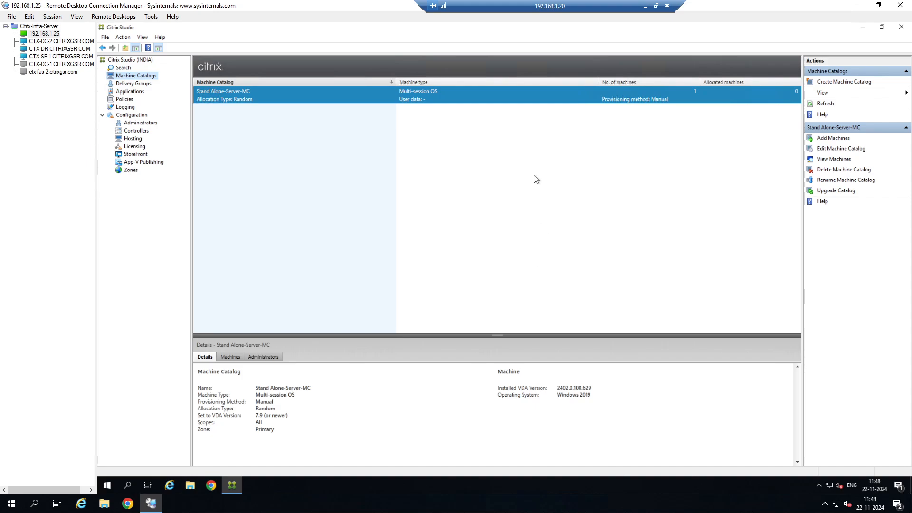
# Inspect the new catalog's machine details and the Hosting configuration node.
pyautogui.doubleClick(483, 94)
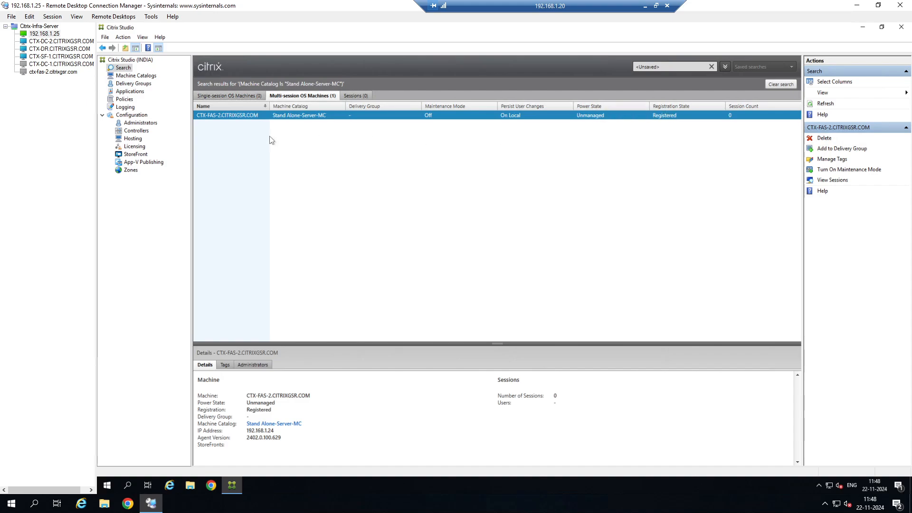
pyautogui.click(133, 139)
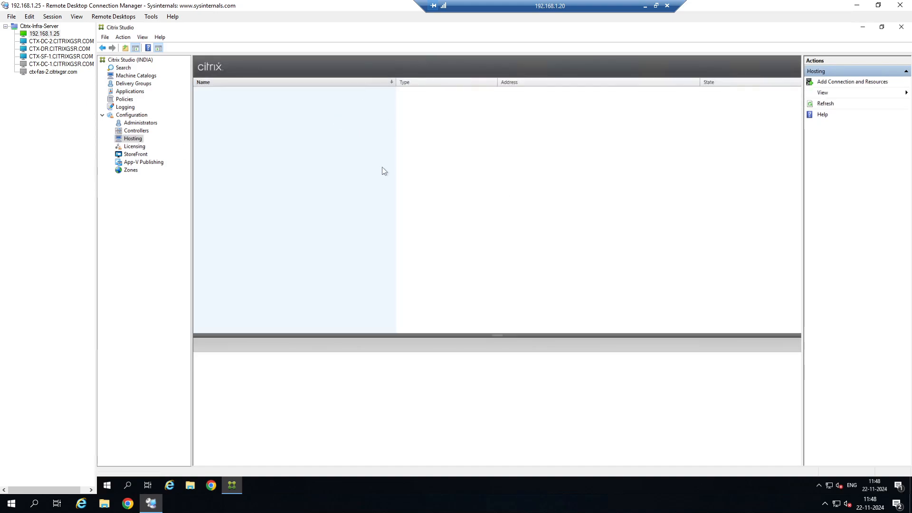
pyautogui.click(145, 76)
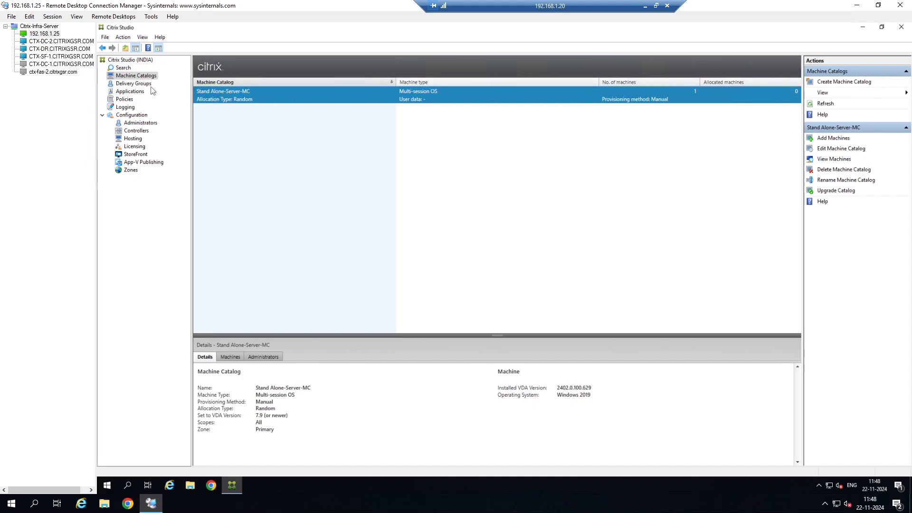
# Start creating a delivery group using the Stand Alone-Server-MC catalog with one machine.
pyautogui.click(138, 84)
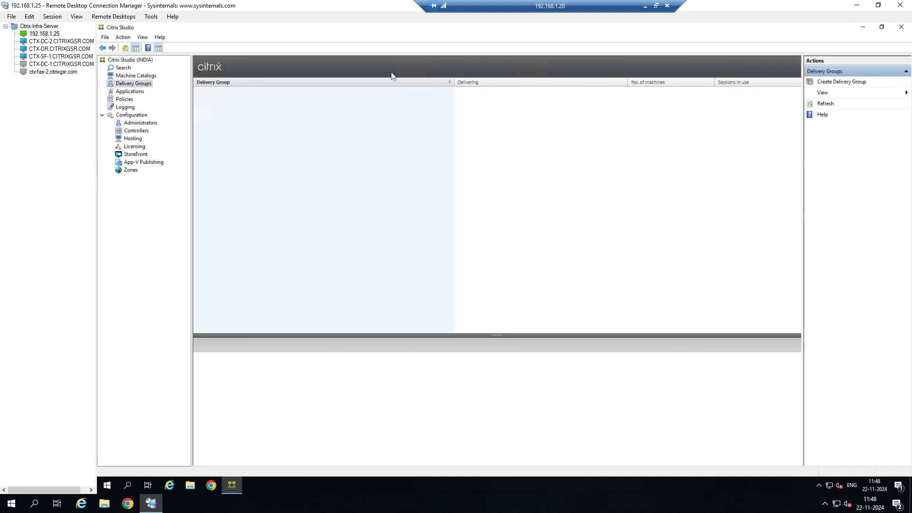
pyautogui.click(850, 84)
pyautogui.click(599, 358)
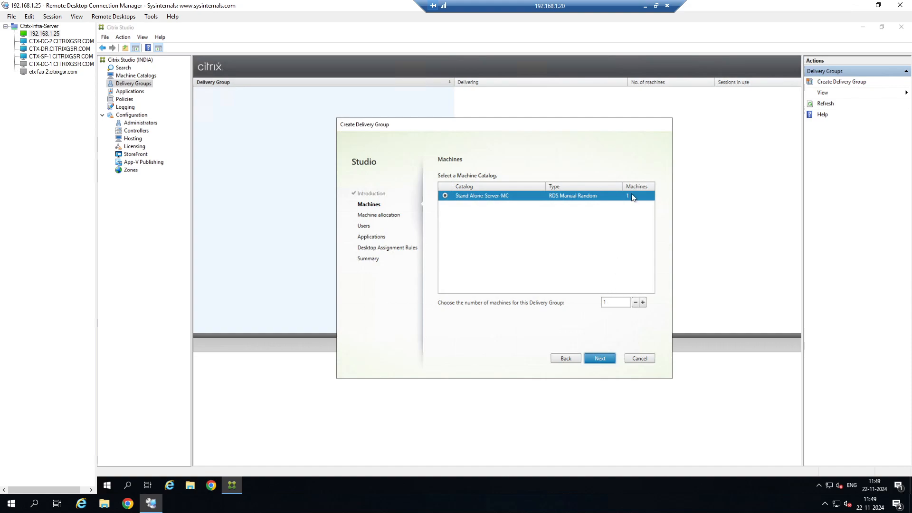
pyautogui.click(600, 357)
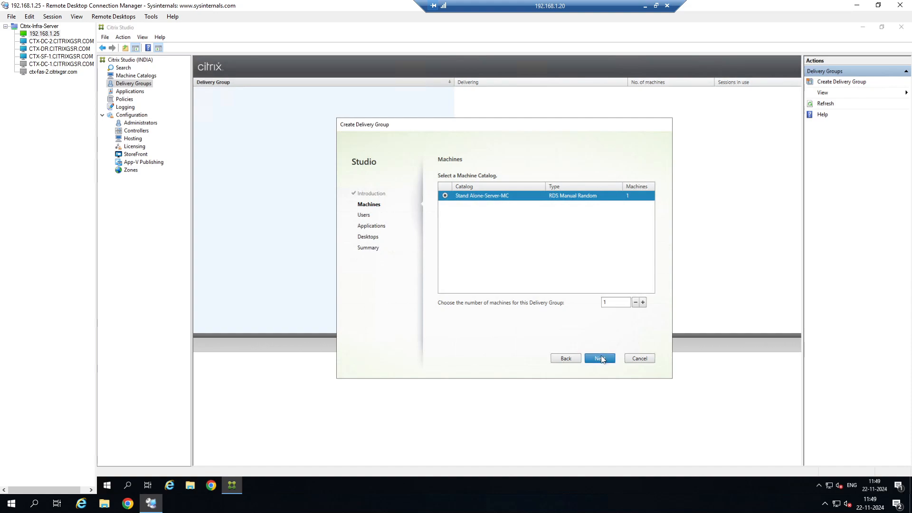
pyautogui.click(573, 359)
pyautogui.click(599, 360)
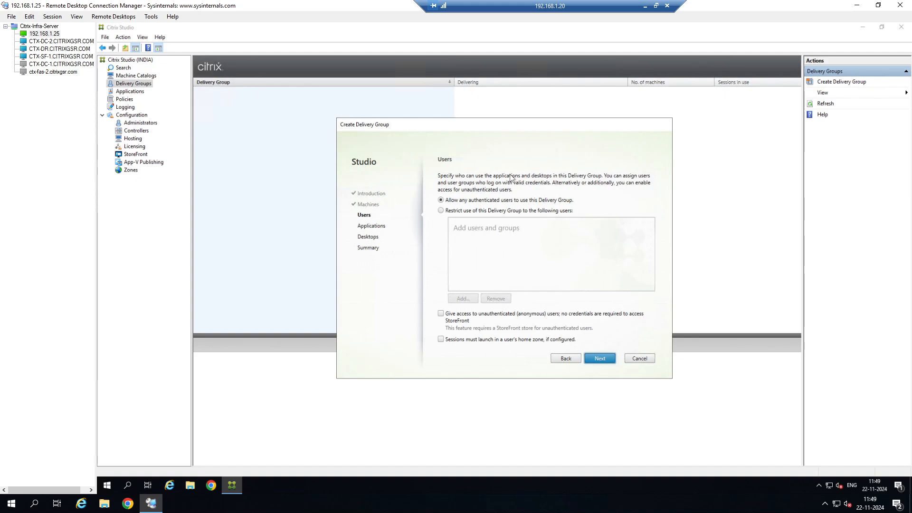
# Restrict the delivery group's use to the Domain Users group and continue.
pyautogui.click(476, 212)
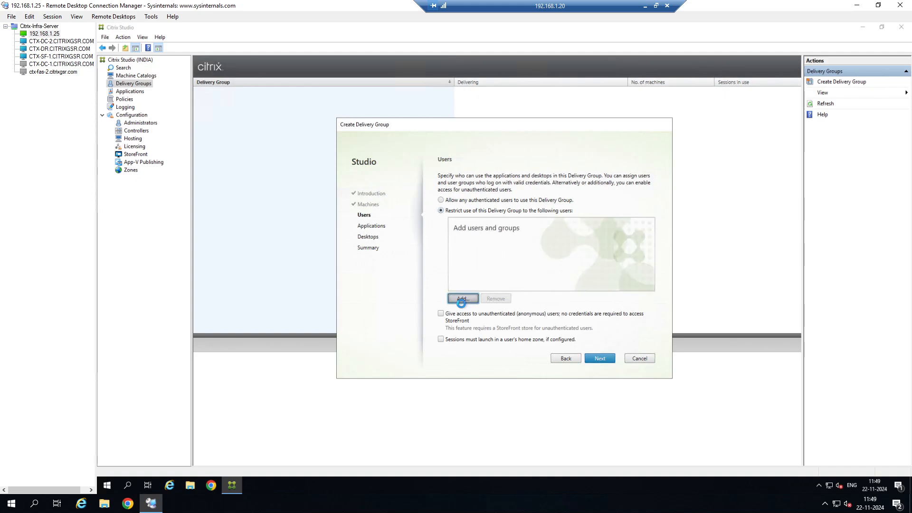
pyautogui.click(463, 298)
pyautogui.write('do')
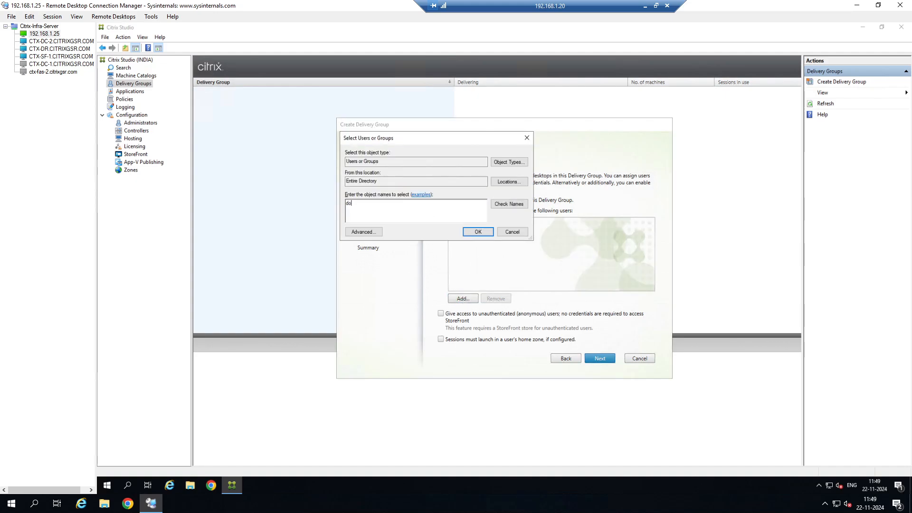
pyautogui.write('main users')
pyautogui.click(508, 204)
pyautogui.click(478, 231)
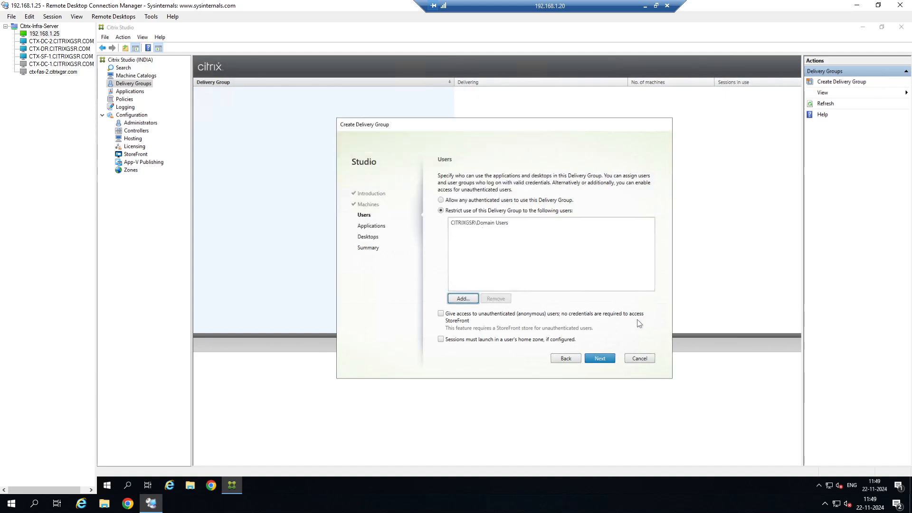
pyautogui.click(605, 361)
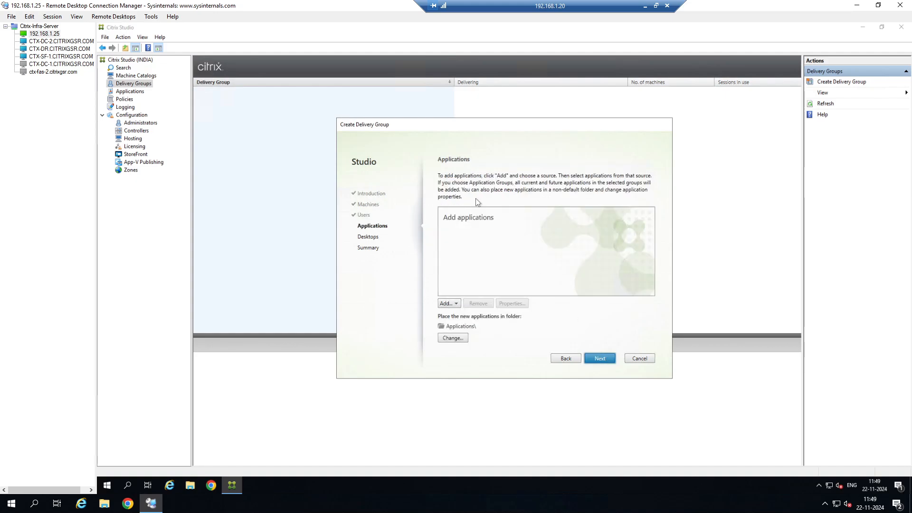
# Add Google Chrome from the start menu as a delivery group application and continue.
pyautogui.click(457, 303)
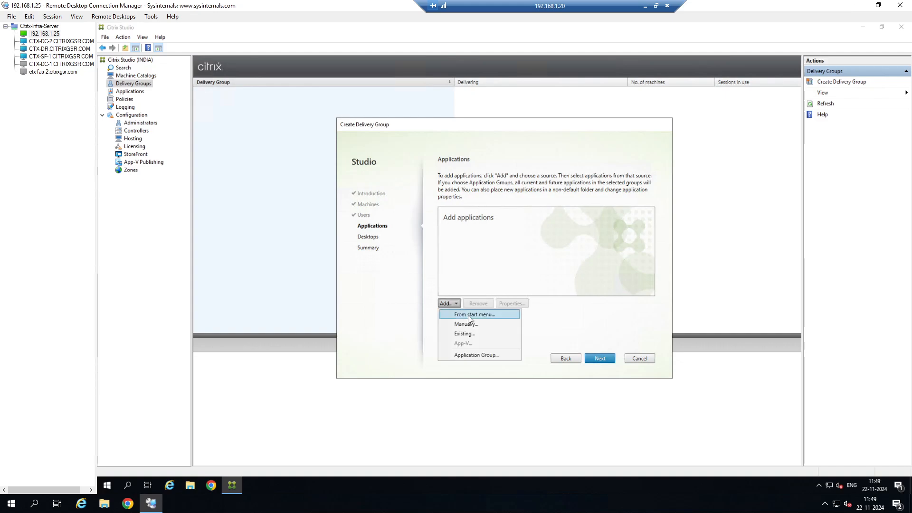
pyautogui.click(468, 315)
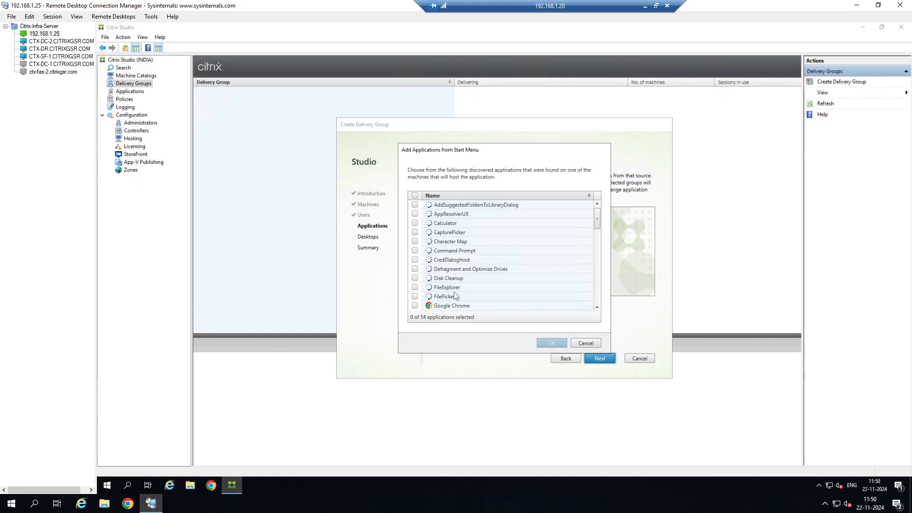
pyautogui.click(415, 308)
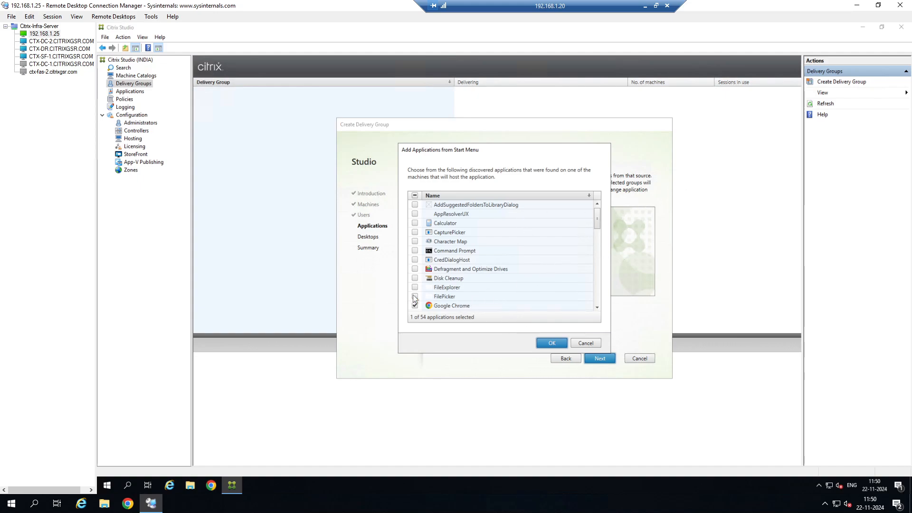
pyautogui.click(546, 342)
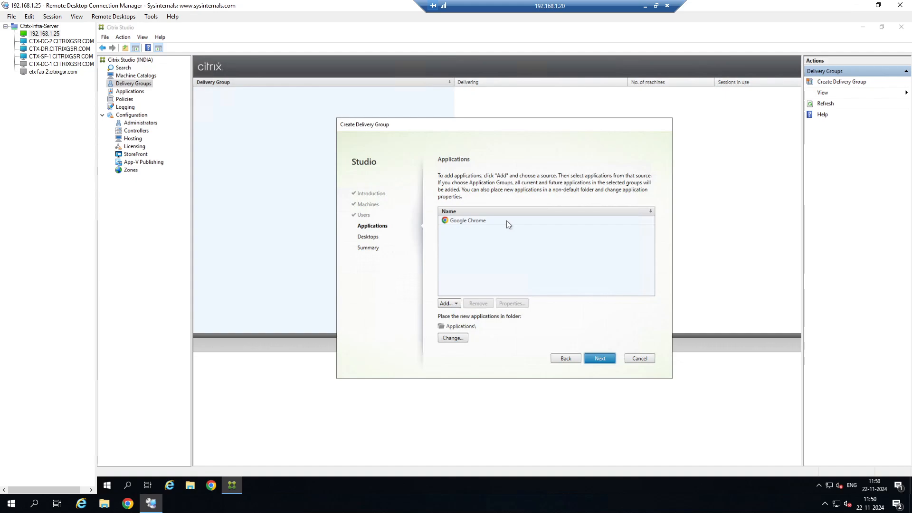
pyautogui.click(599, 358)
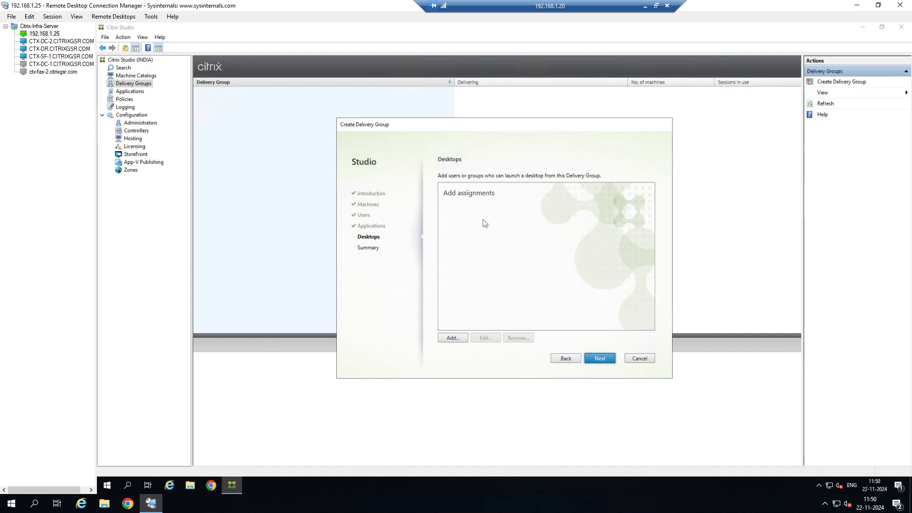
# Add a desktop named Server-Desktop available to everyone with access to the delivery group.
pyautogui.click(451, 338)
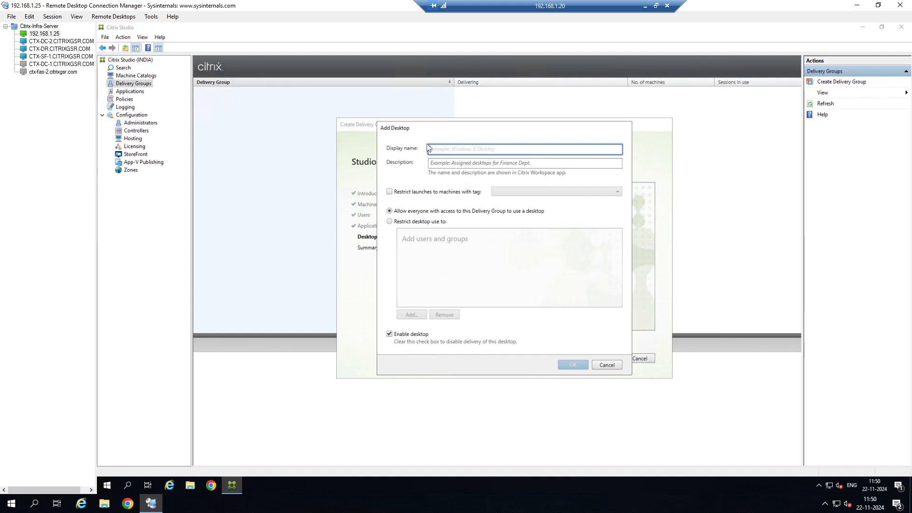
pyautogui.write('Serv')
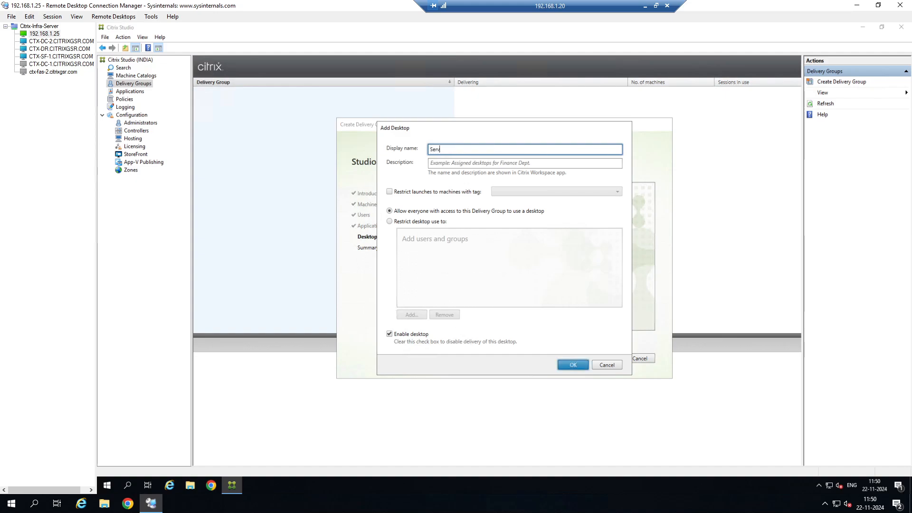
pyautogui.write('er-Desktop')
pyautogui.click(431, 221)
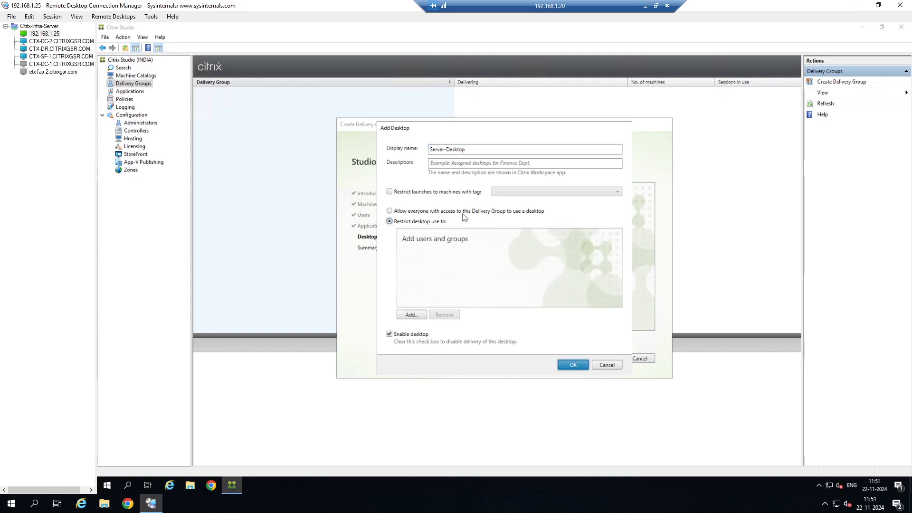
pyautogui.click(463, 212)
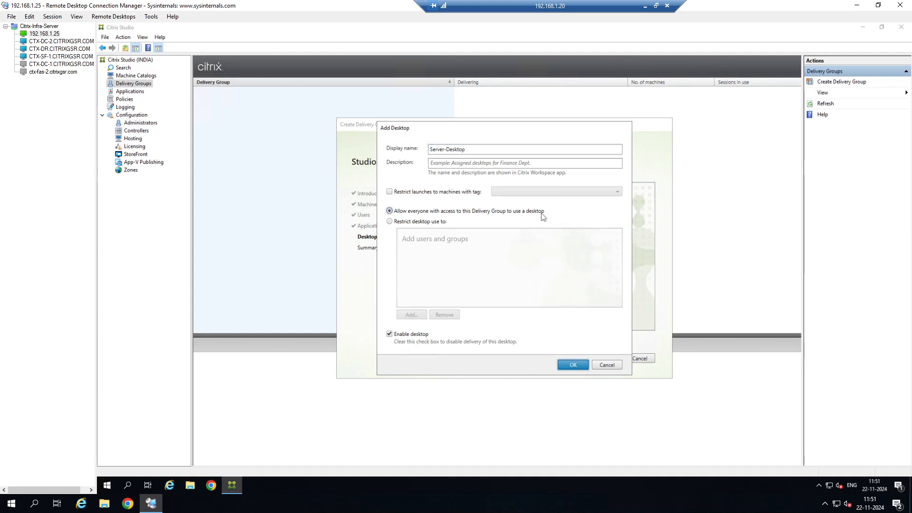
pyautogui.click(573, 364)
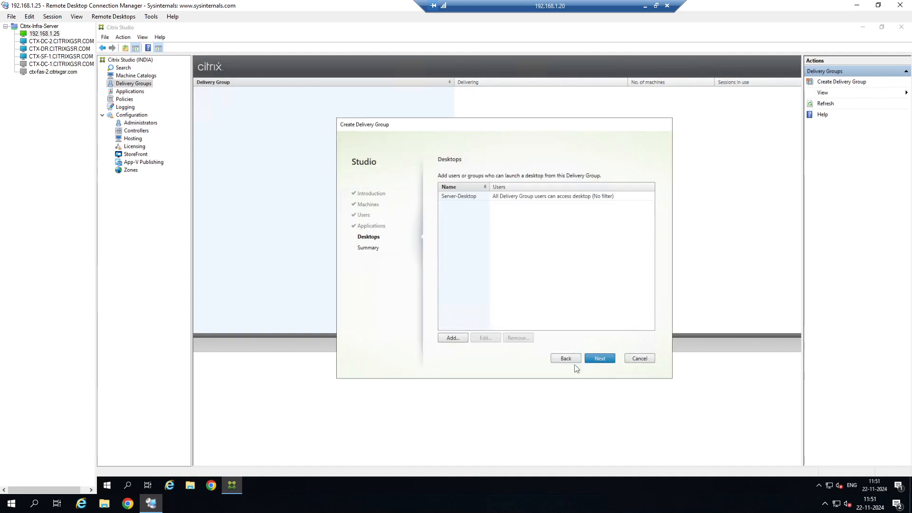
# Name the delivery group Server-DG and finish creating it.
pyautogui.click(599, 358)
pyautogui.click(530, 310)
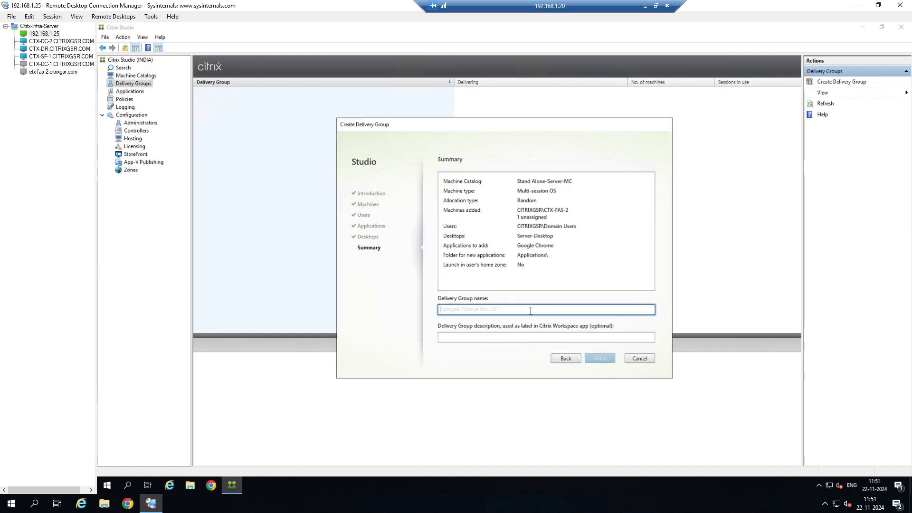
pyautogui.write('S')
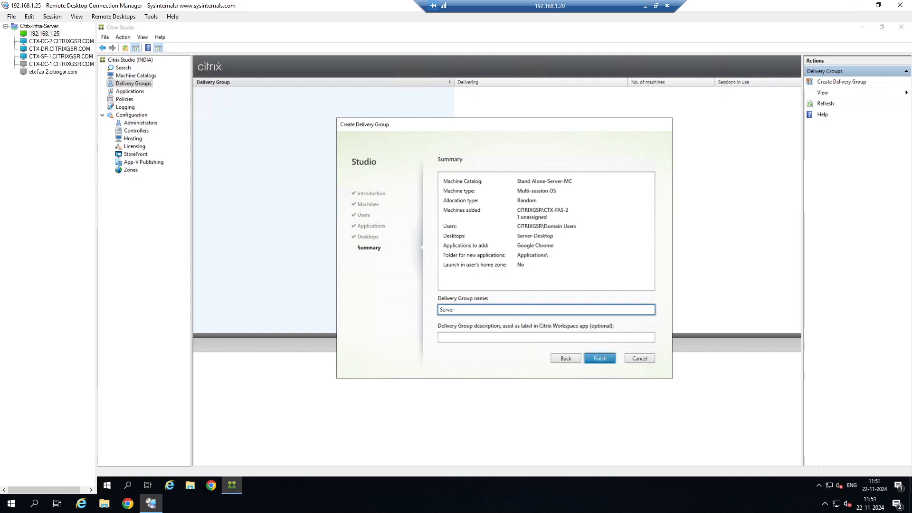
pyautogui.write('erver-DG')
pyautogui.click(600, 360)
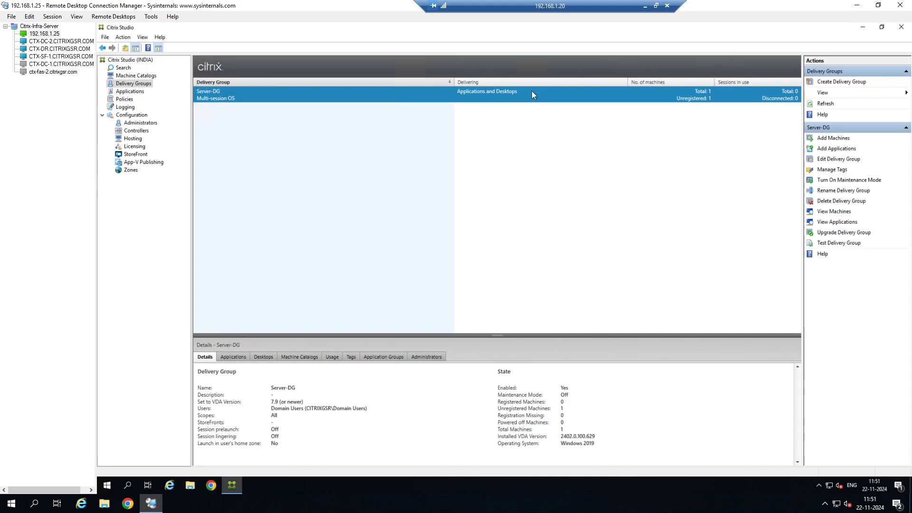
# Edit the Server-DG delivery group to remove the Server-Desktop desktop and save the change.
pyautogui.rightClick(494, 92)
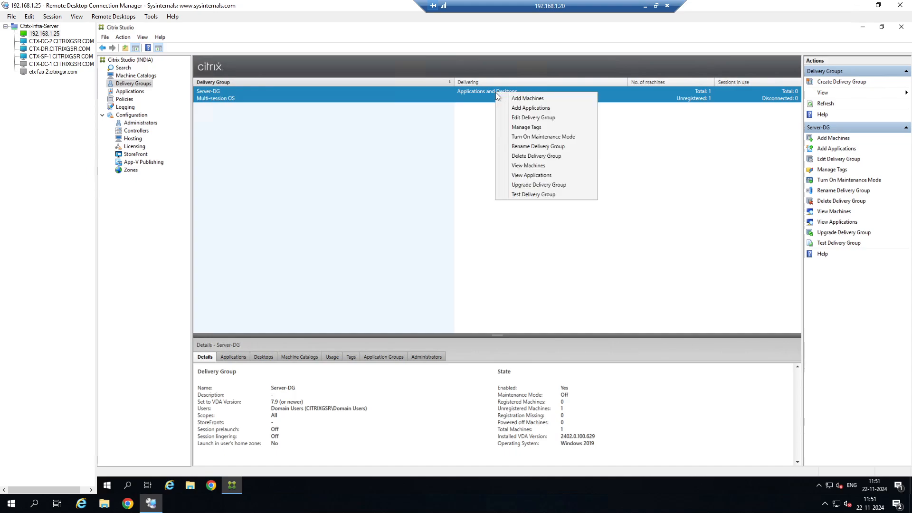
pyautogui.click(533, 120)
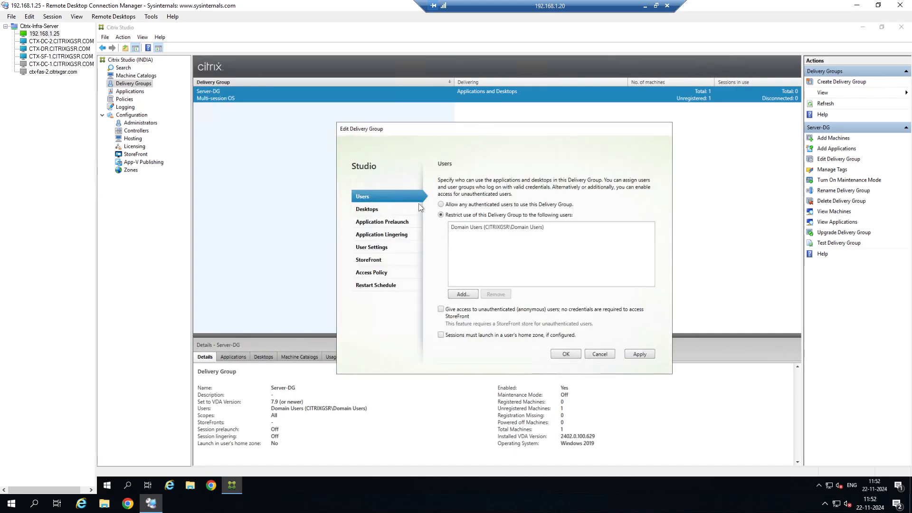
pyautogui.click(380, 209)
pyautogui.click(498, 200)
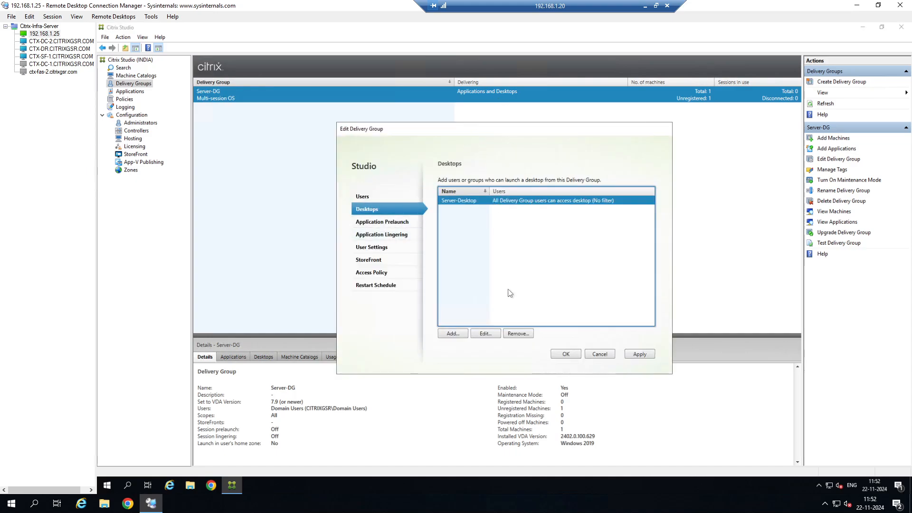
pyautogui.click(516, 333)
pyautogui.click(564, 354)
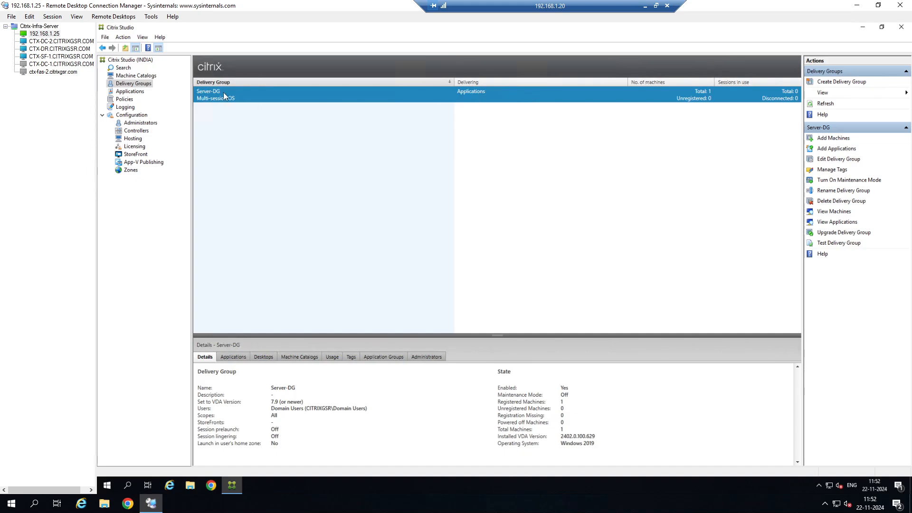
pyautogui.rightClick(464, 97)
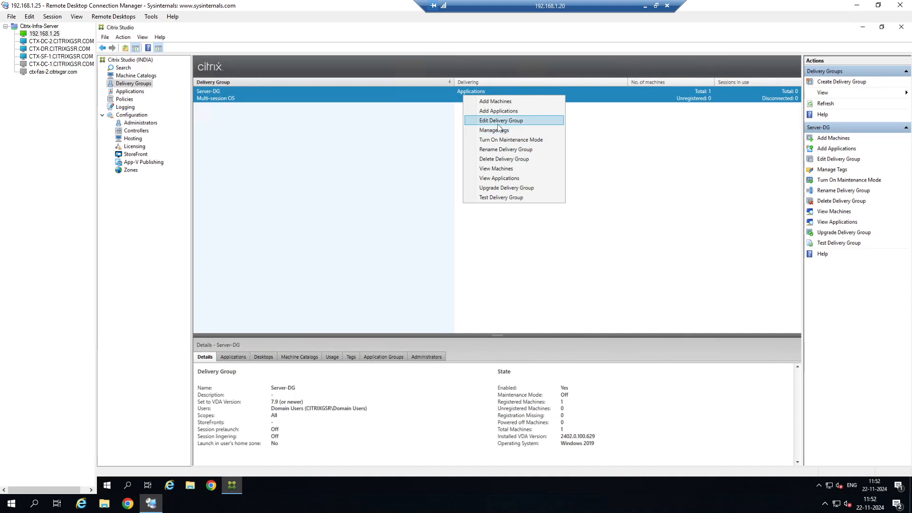
pyautogui.click(357, 215)
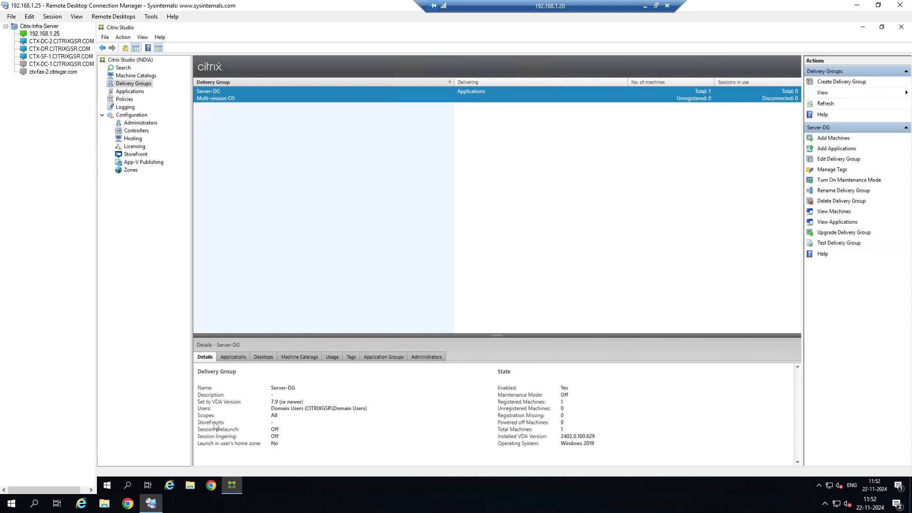
pyautogui.click(210, 487)
# Switch to the CTX-SF-1 server session and close the Windows Admin Center prompt.
pyautogui.click(64, 56)
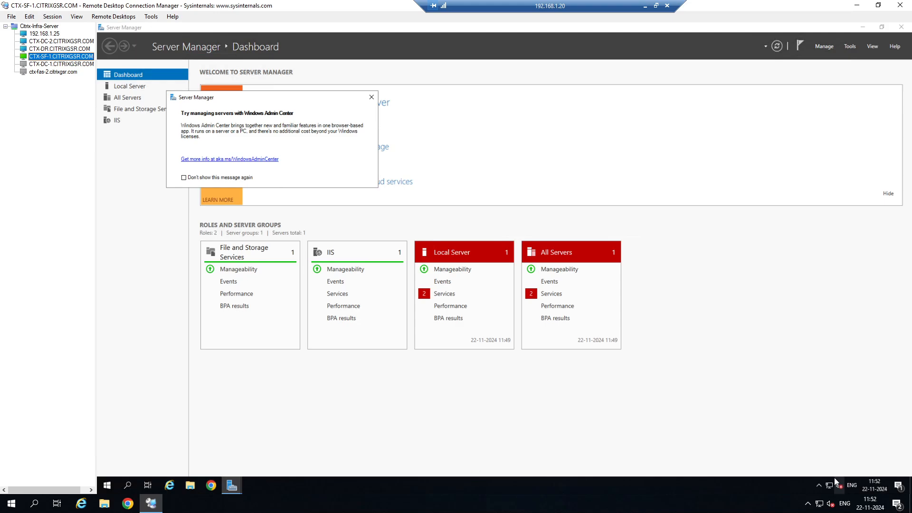
pyautogui.click(820, 487)
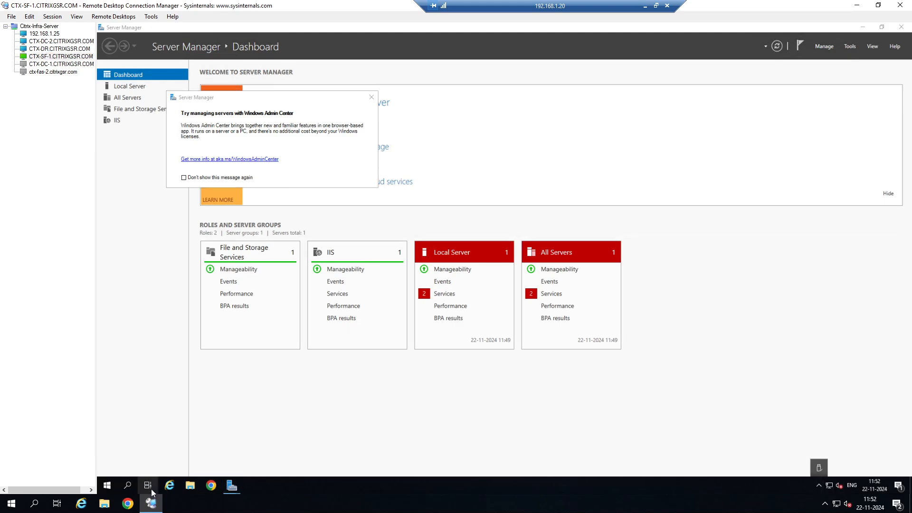
pyautogui.click(109, 486)
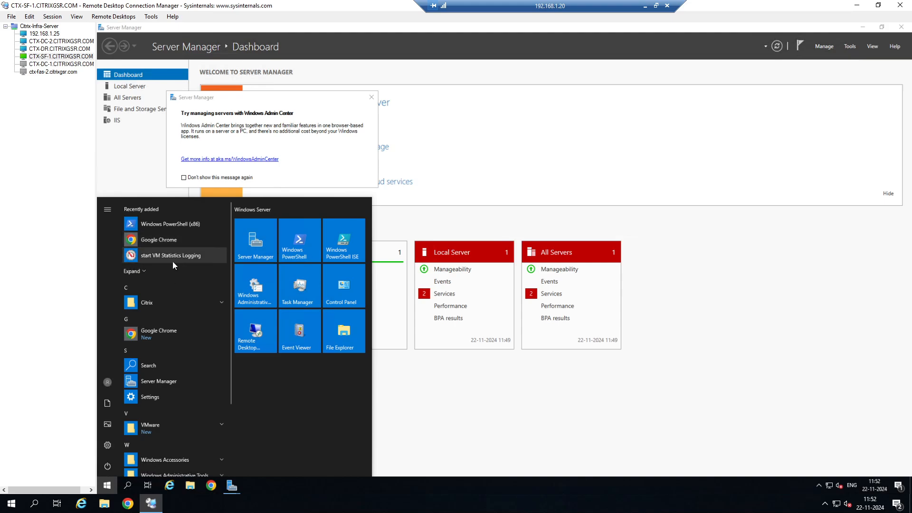
pyautogui.click(161, 305)
pyautogui.click(183, 317)
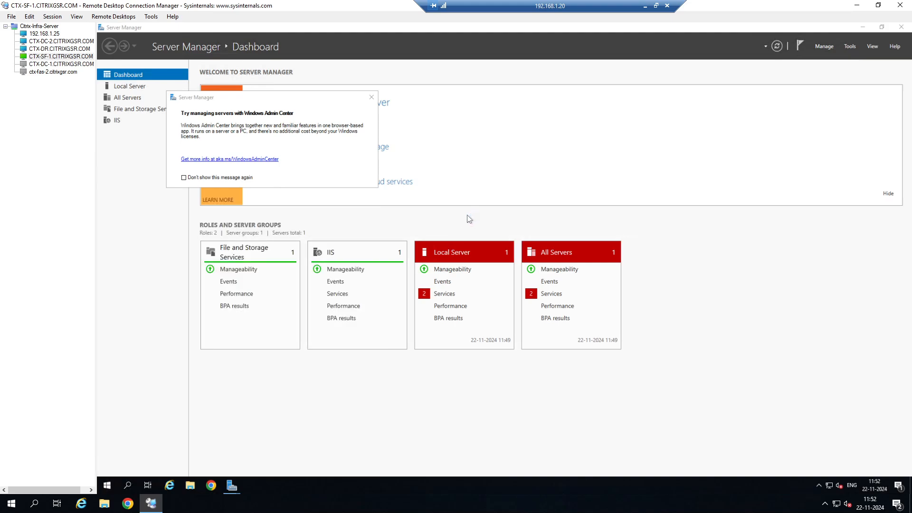
pyautogui.click(371, 97)
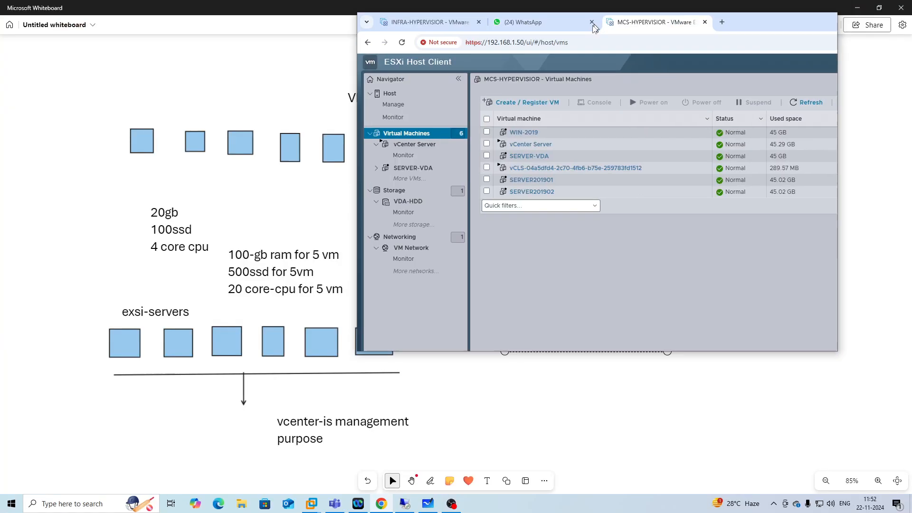
# Open a new browser tab on the local machine and navigate to 192.168.1.51.
pyautogui.moveTo(613, 6); pyautogui.dragTo(571, 43)
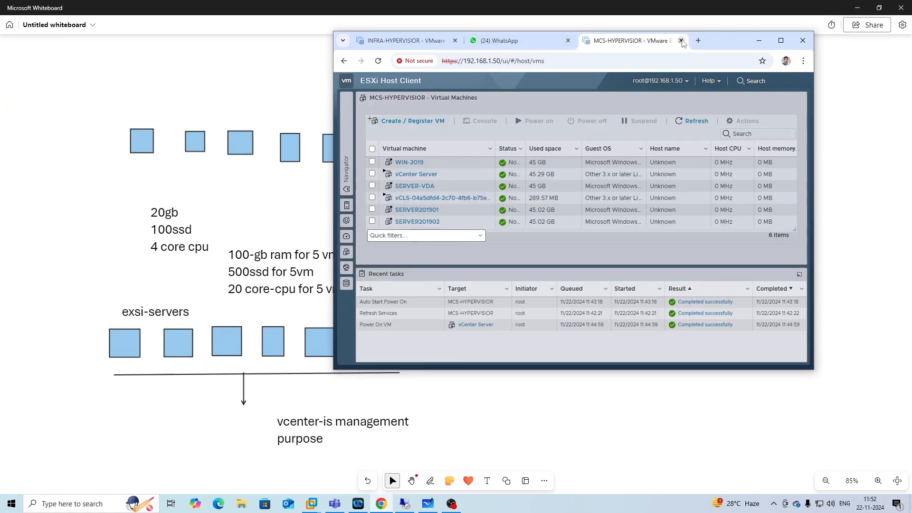
pyautogui.click(698, 41)
pyautogui.click(780, 41)
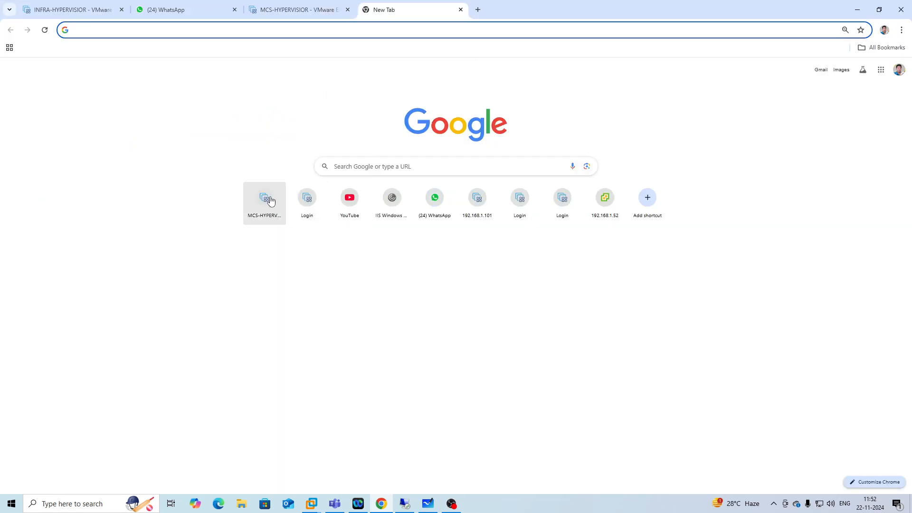
pyautogui.write('192.168.1.51')
pyautogui.press('Return')
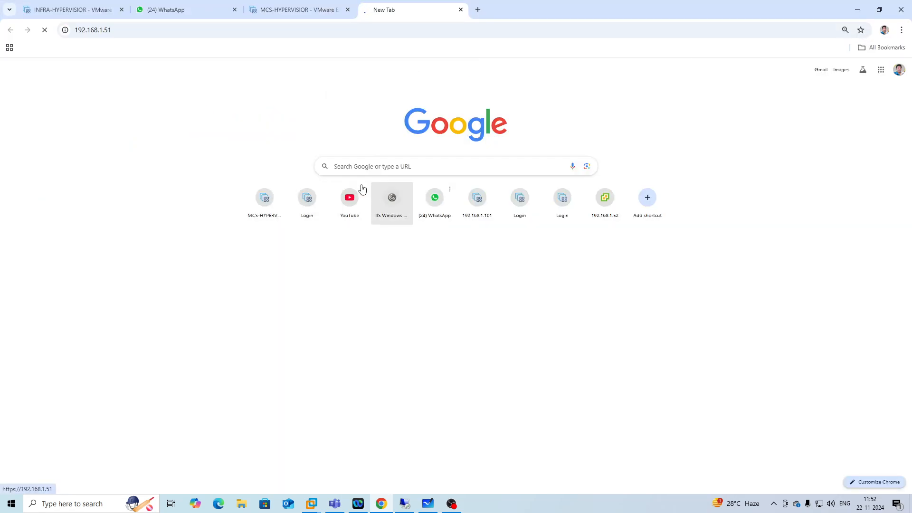
# Copy the CitrixTest store's Receiver for Web site URL in StoreFront.
pyautogui.click(406, 505)
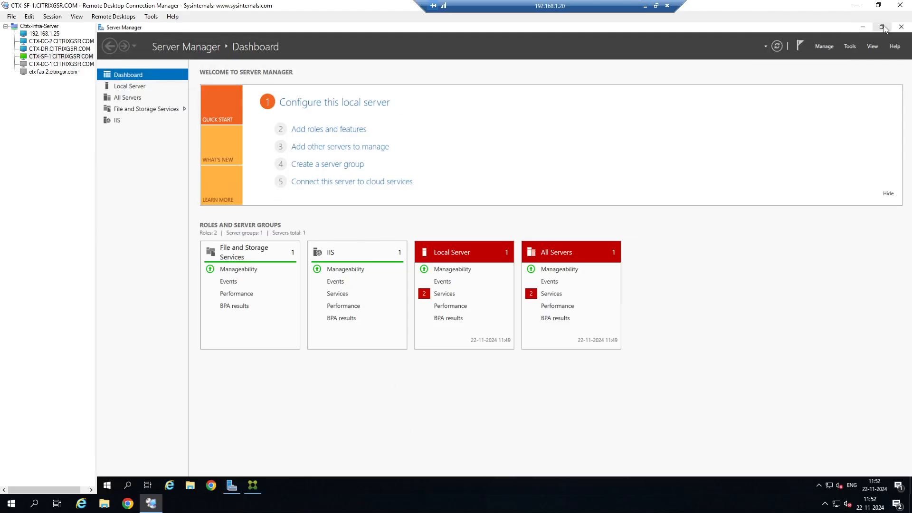
pyautogui.click(901, 26)
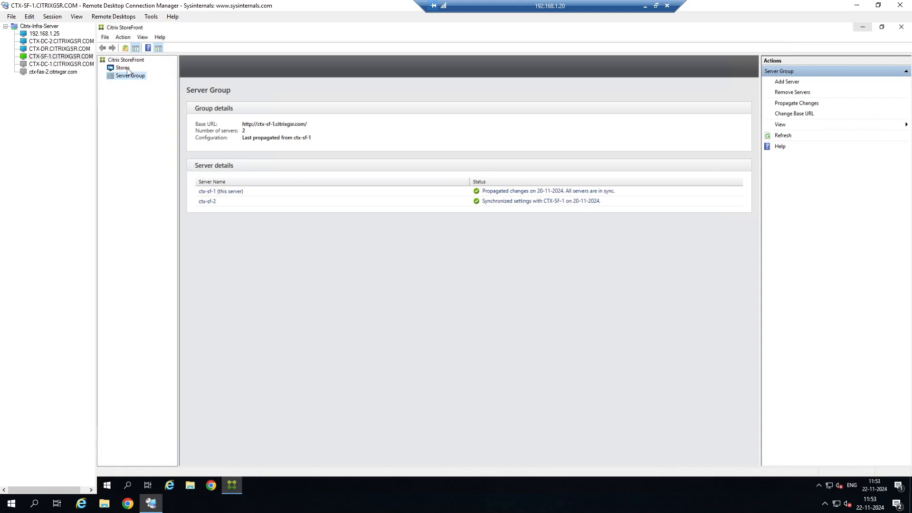
pyautogui.click(127, 69)
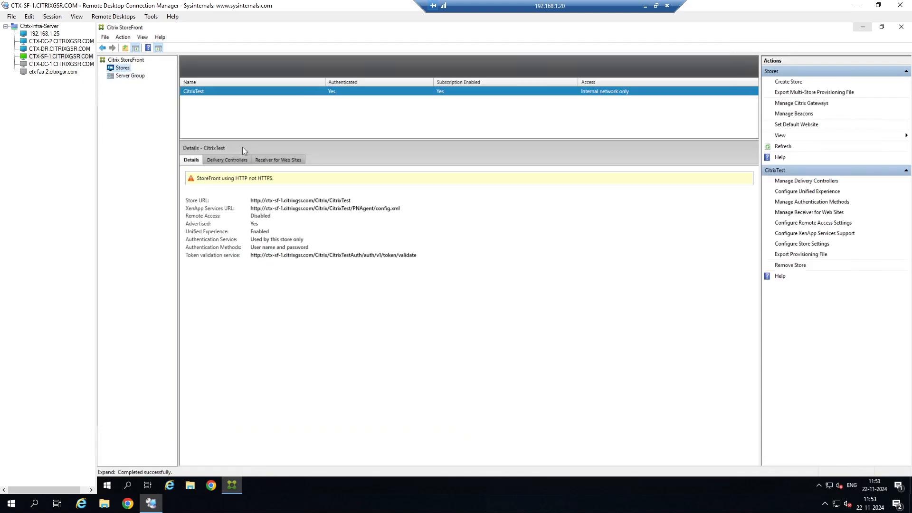
pyautogui.click(279, 160)
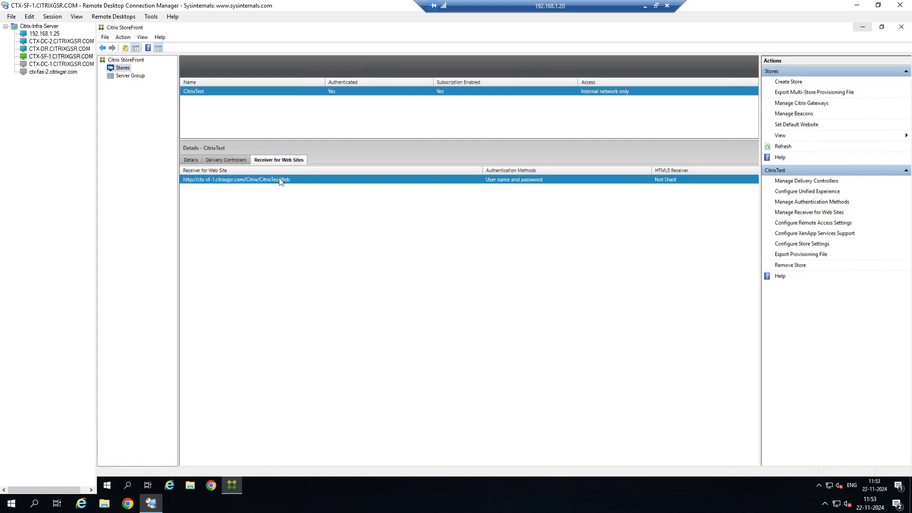
pyautogui.rightClick(280, 179)
pyautogui.click(307, 185)
# Open a command prompt through Run and run ipconfig on the StoreFront server.
pyautogui.rightClick(107, 484)
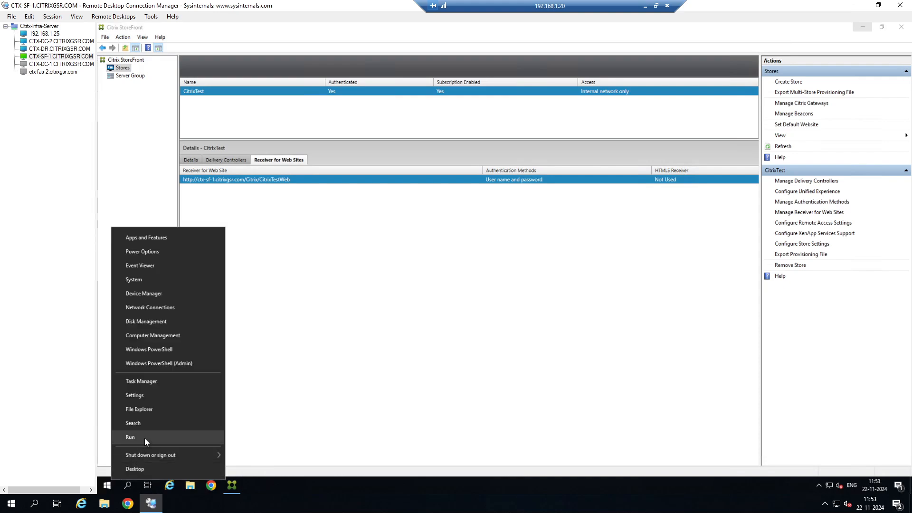
pyautogui.click(144, 438)
pyautogui.write('cmd')
pyautogui.press('Return')
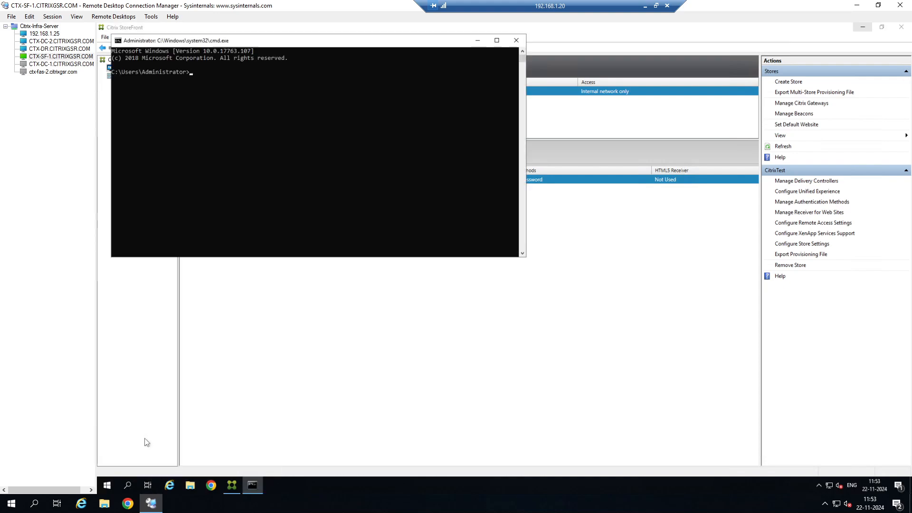
pyautogui.write('ipcoinfig')
pyautogui.press('Return')
pyautogui.press('Up')
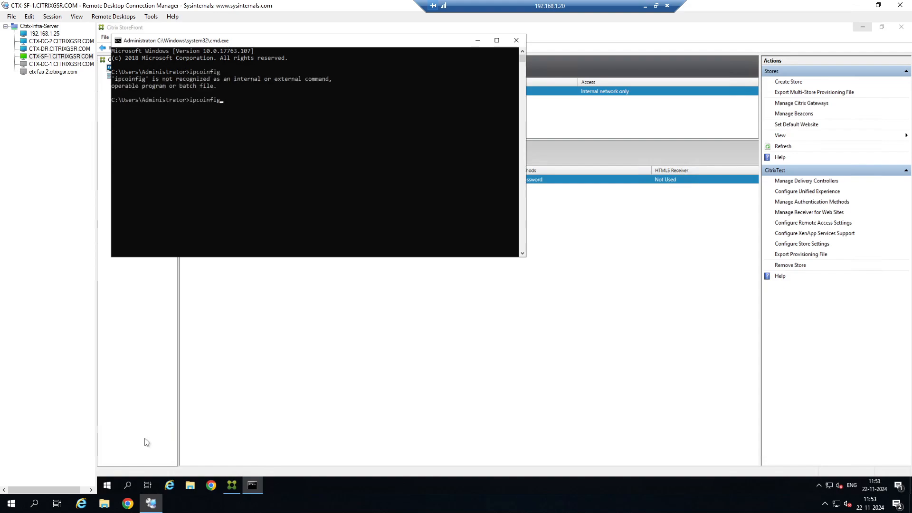
pyautogui.press('BackSpace')
pyautogui.press('BackSpace')
pyautogui.press('BackSpace')
pyautogui.write('fig')
pyautogui.press('Return')
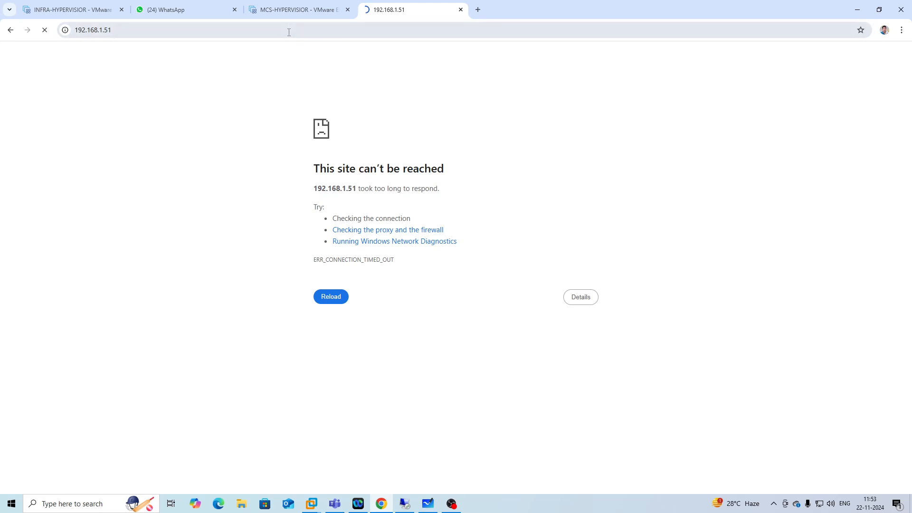
# Open the pasted store web URL in the browser with the host replaced by 192.168.1.26.
pyautogui.click(289, 32)
pyautogui.write('http://ctx-sf-1.citrixgsr.com/Citrix/CitrixTestWeb')
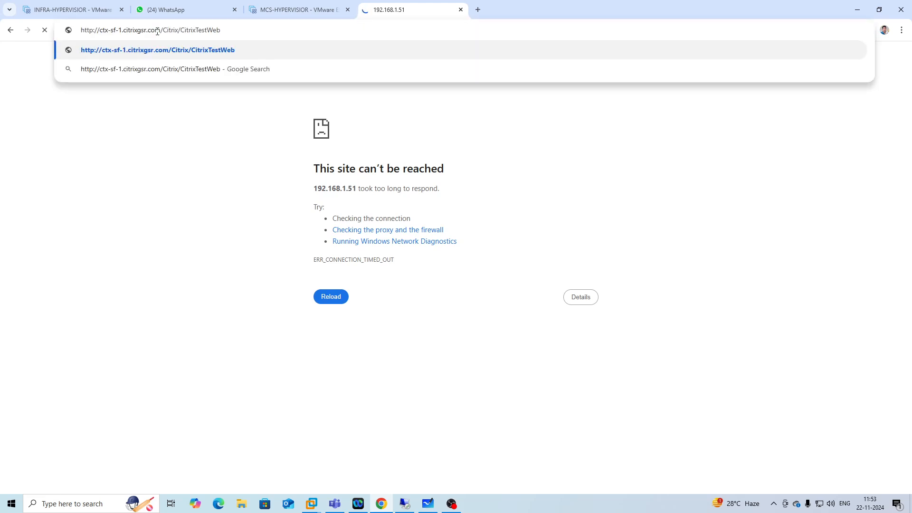
pyautogui.moveTo(160, 31); pyautogui.dragTo(71, 30)
pyautogui.press('BackSpace')
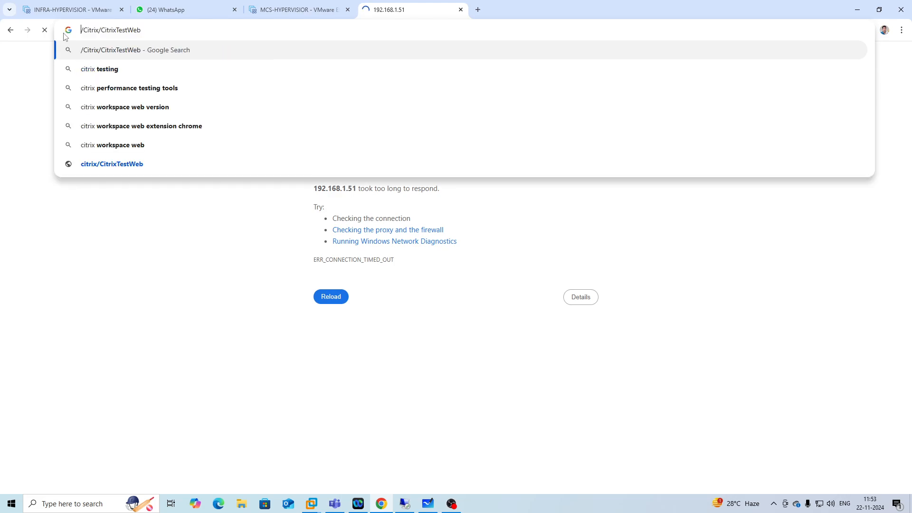
pyautogui.write('192.168.1.')
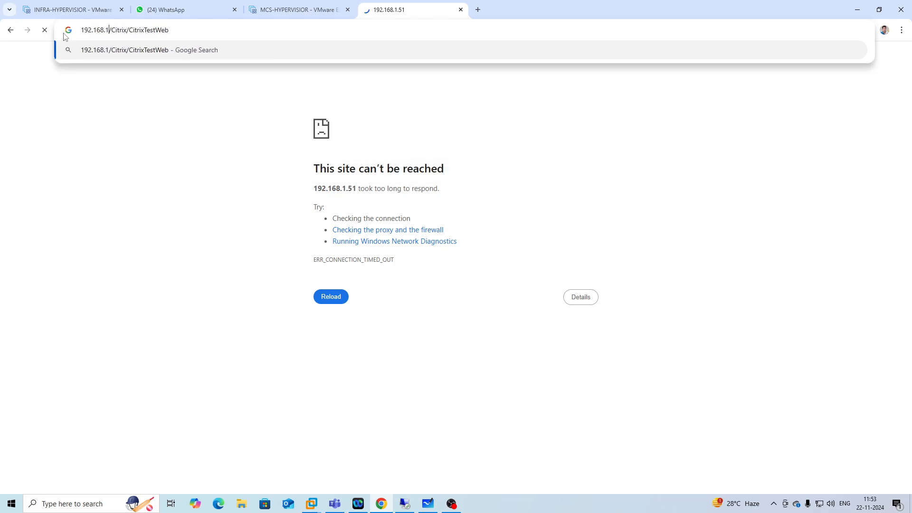
pyautogui.write('26')
pyautogui.press('Return')
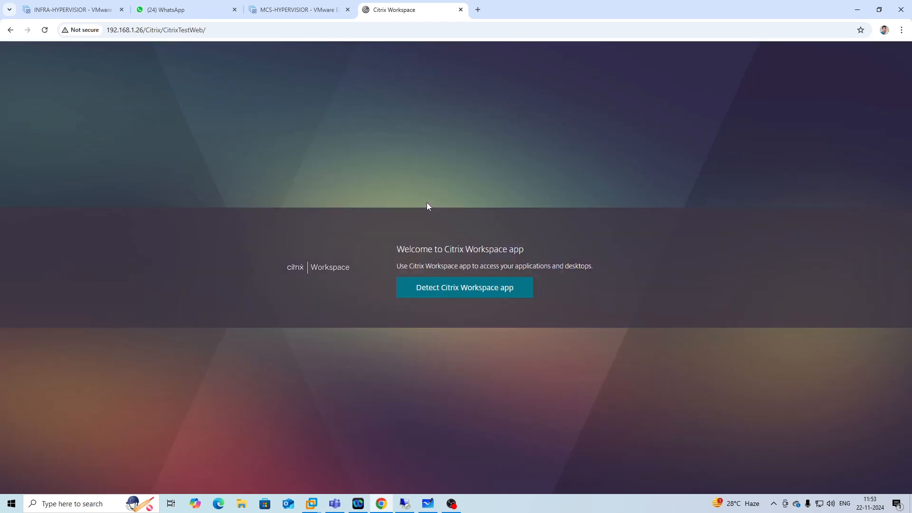
# Skip Citrix Workspace app detection by cancelling the launcher prompt and choosing Already installed.
pyautogui.click(450, 287)
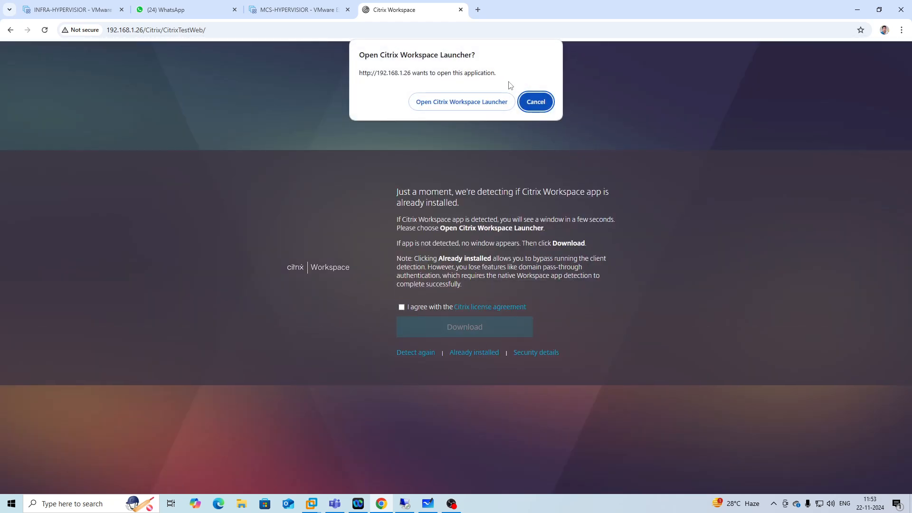
pyautogui.click(536, 102)
pyautogui.click(473, 353)
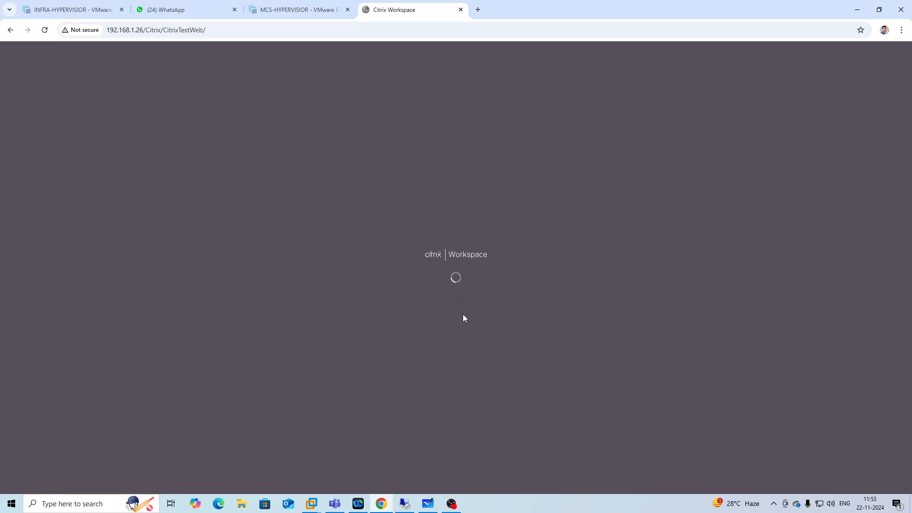
# Log on to StoreFront with the domain administrator's user name and password.
pyautogui.write('ci')
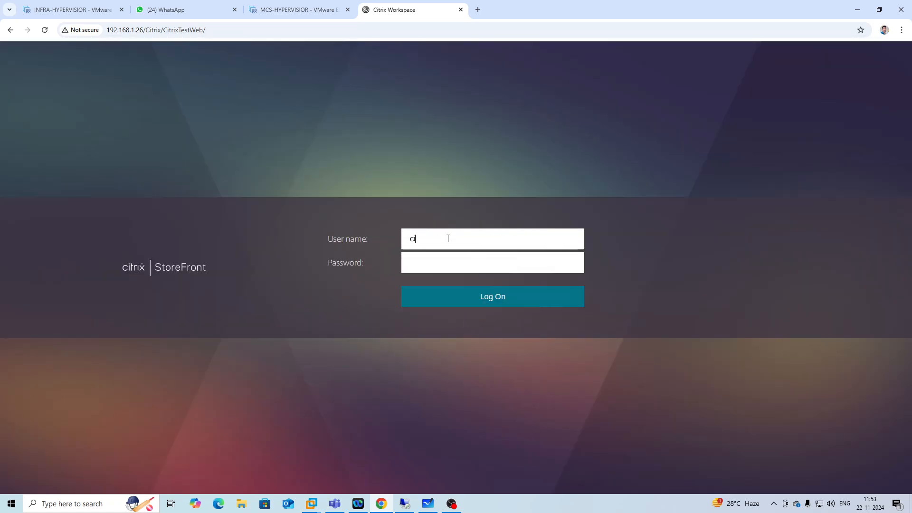
pyautogui.write('trixgsr\\administrator')
pyautogui.press('Tab')
pyautogui.write('••')
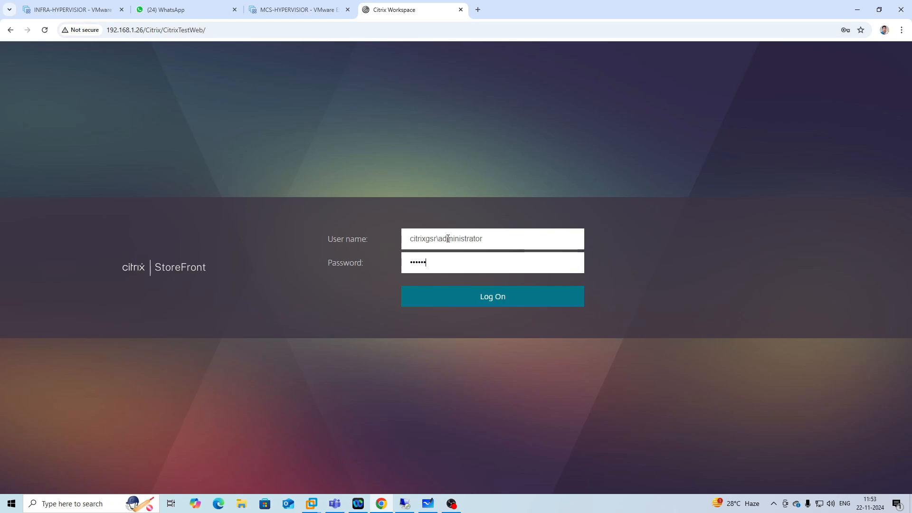
pyautogui.write('•••••••')
pyautogui.press('Return')
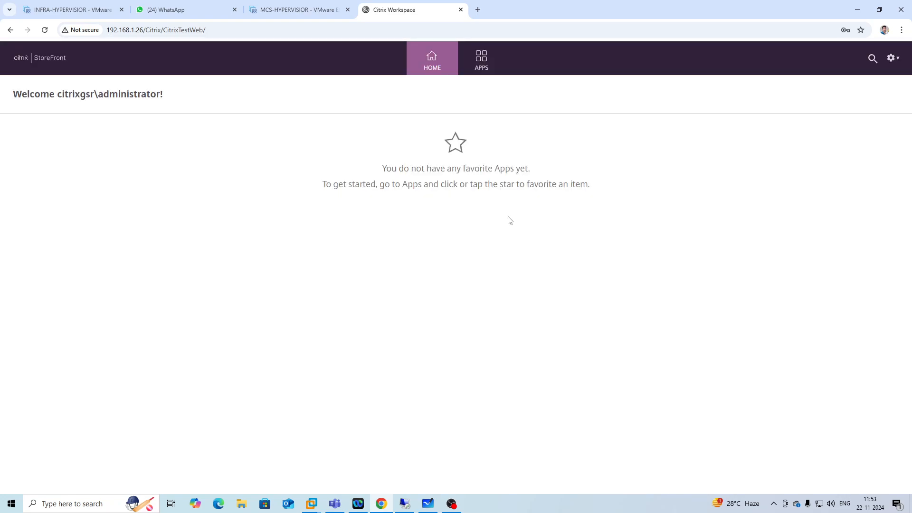
# Launch the published Google Chrome app from the StoreFront Apps view, keeping the blocked ICA download, and dismiss the default-browser bar.
pyautogui.click(493, 67)
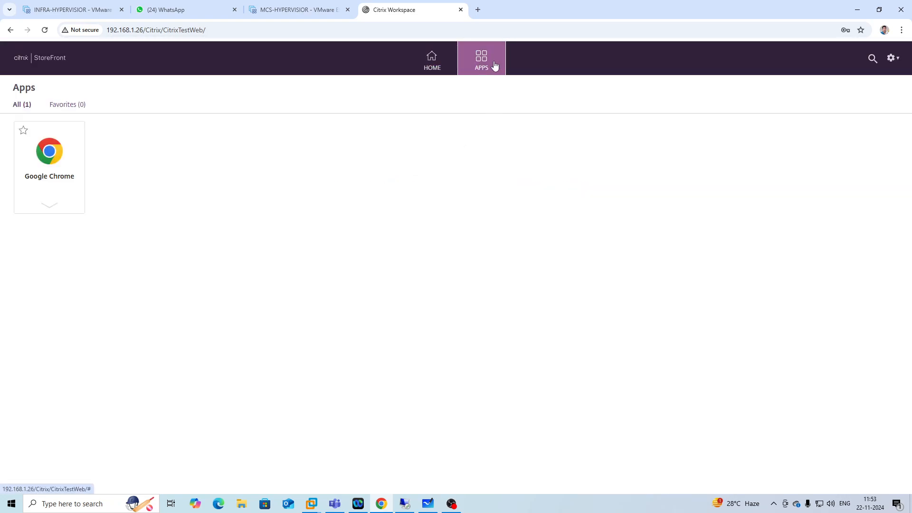
pyautogui.click(50, 151)
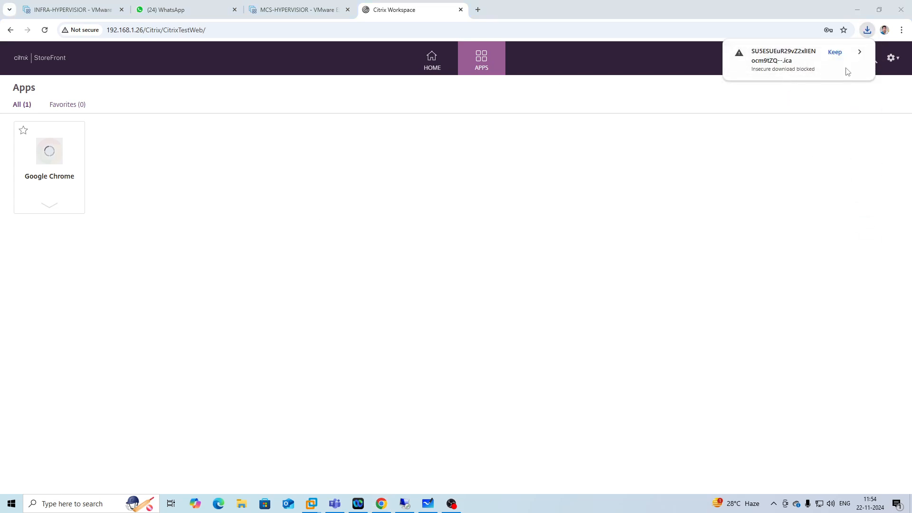
pyautogui.click(835, 52)
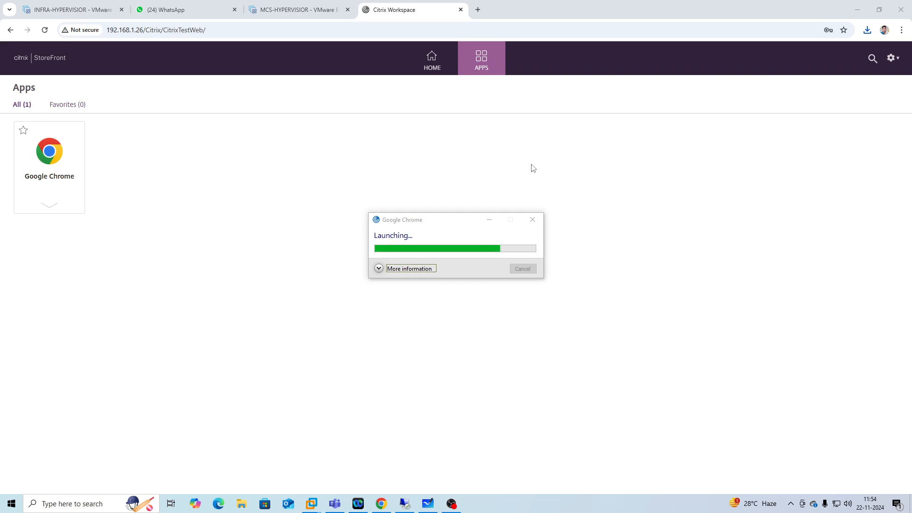
pyautogui.click(455, 260)
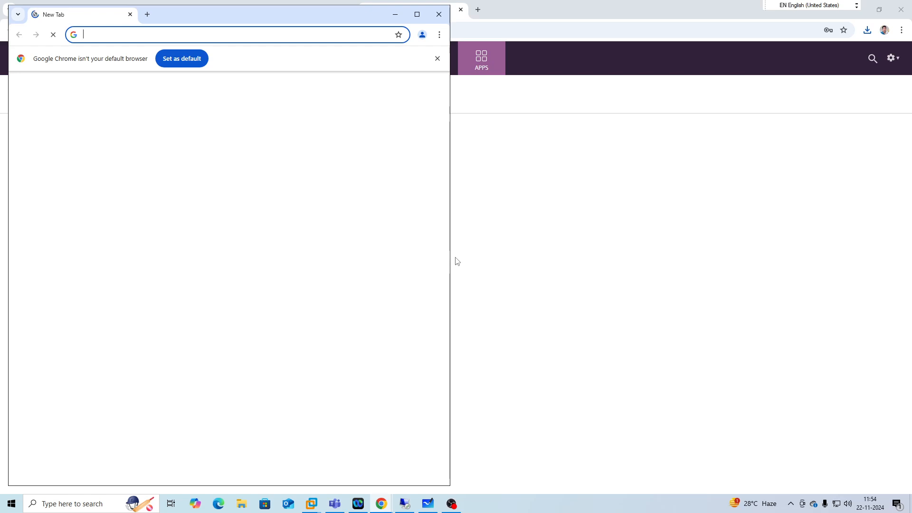
pyautogui.click(436, 58)
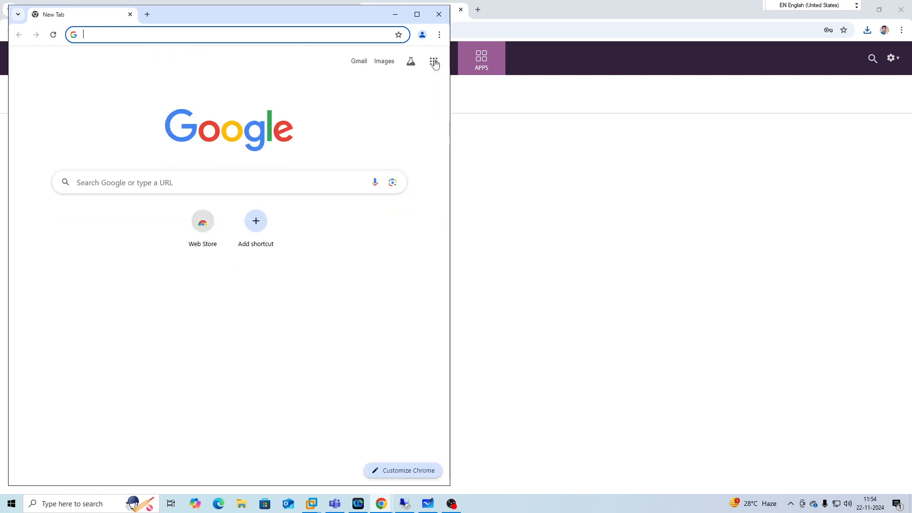
pyautogui.click(547, 193)
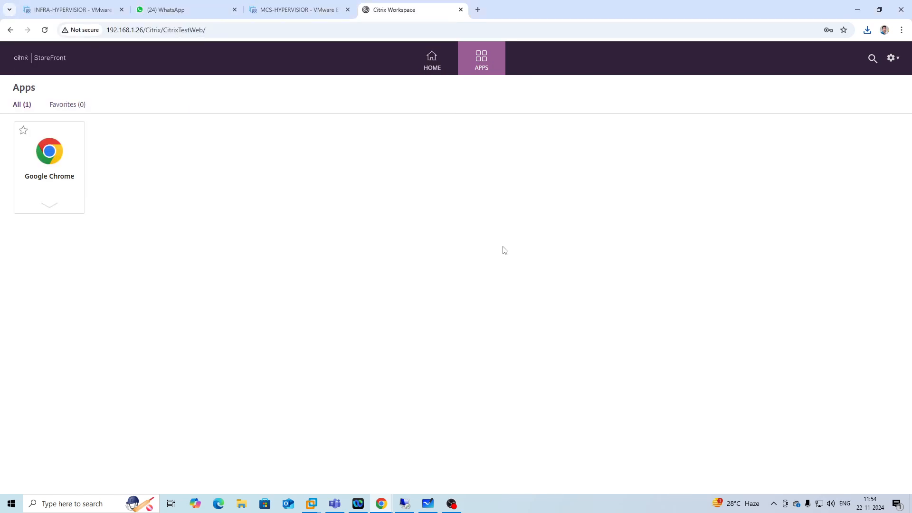
# Switch to the 192.168.1.25 server session in Remote Desktop Connection Manager and minimize the Chrome sign-in window.
pyautogui.click(413, 498)
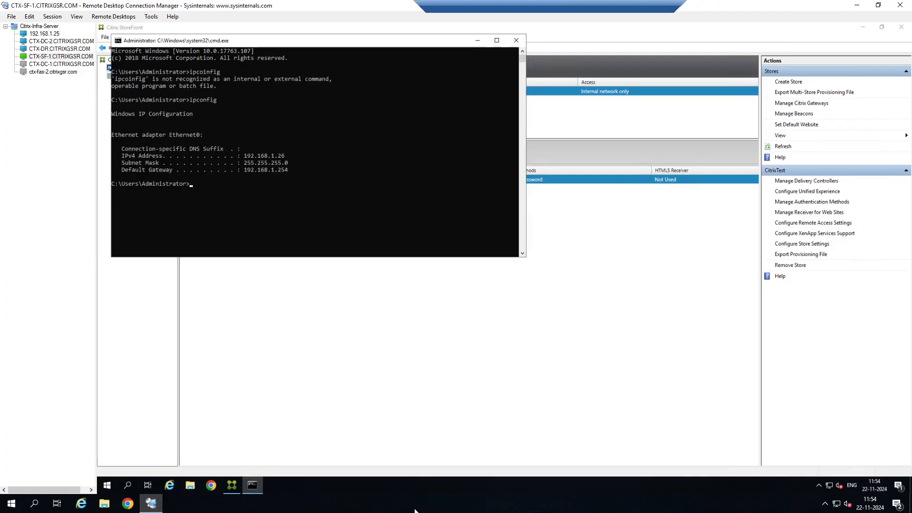
pyautogui.click(66, 41)
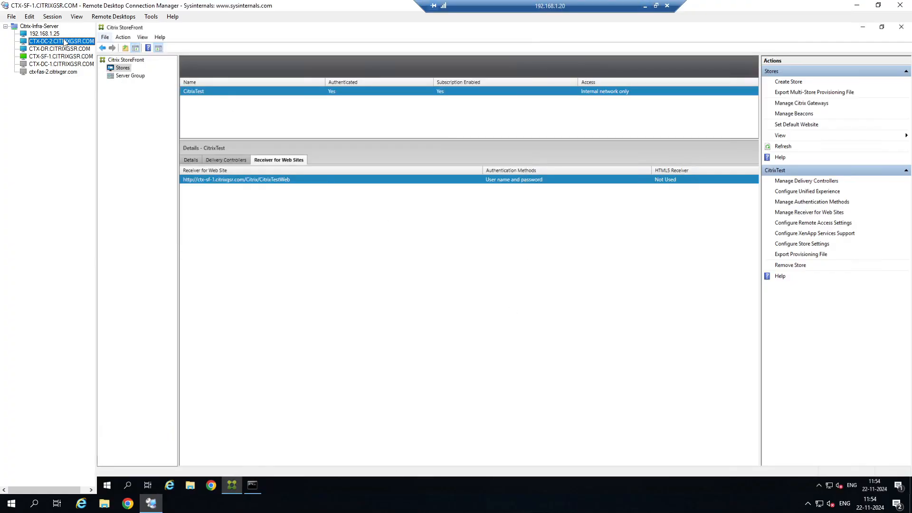
pyautogui.click(371, 97)
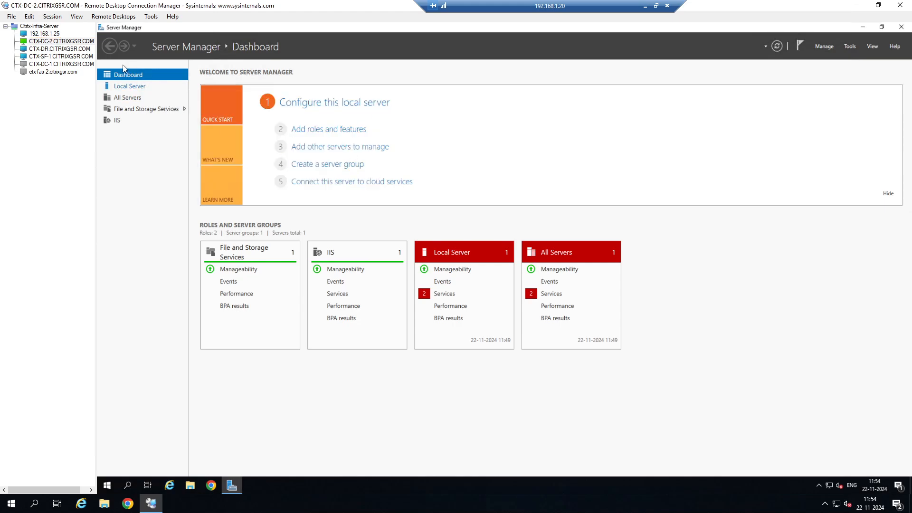
pyautogui.click(50, 35)
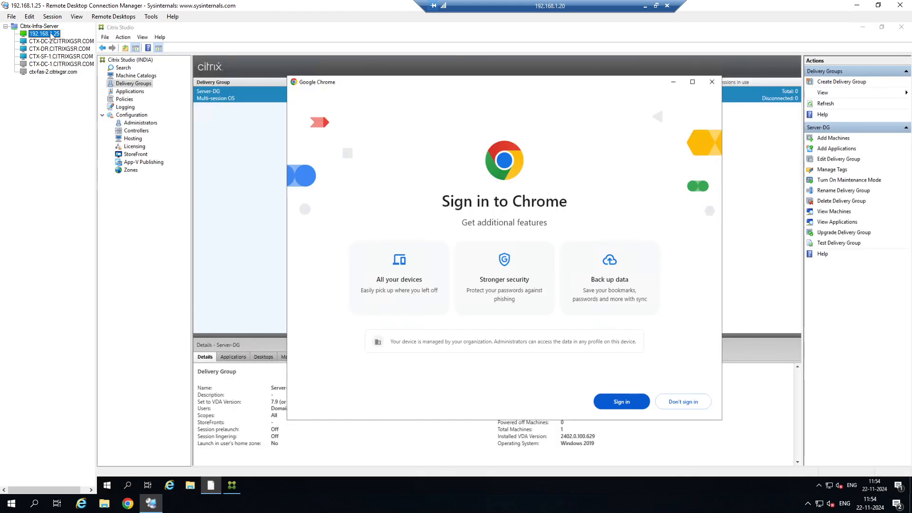
pyautogui.click(673, 82)
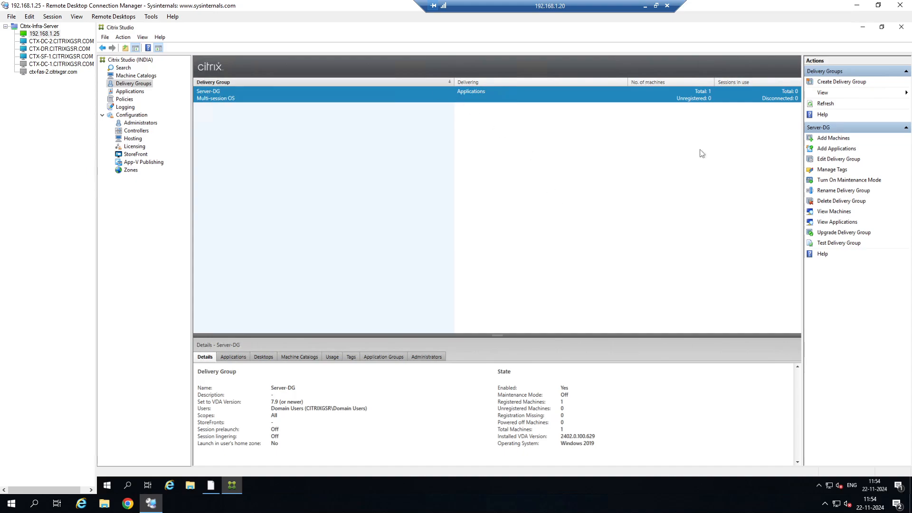
# Add Calculator and Command Prompt from the start menu as applications to the Server-DG delivery group.
pyautogui.rightClick(483, 93)
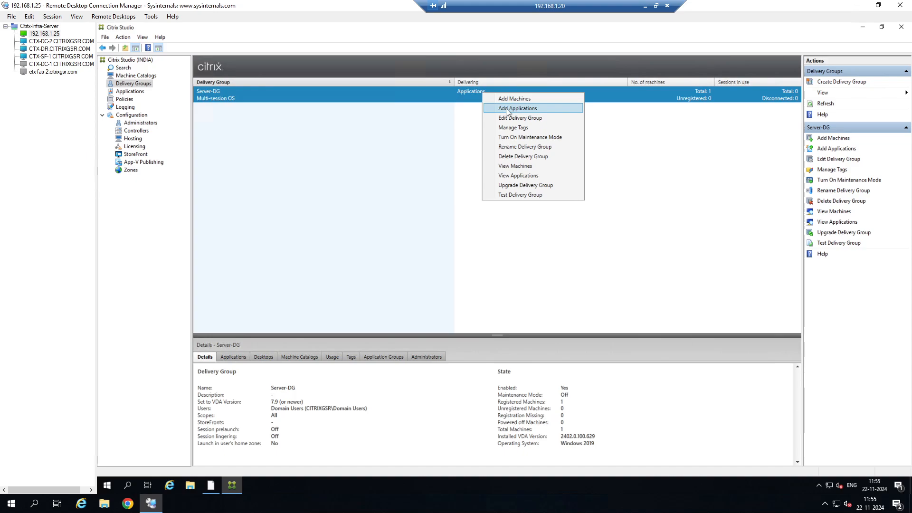
pyautogui.click(508, 109)
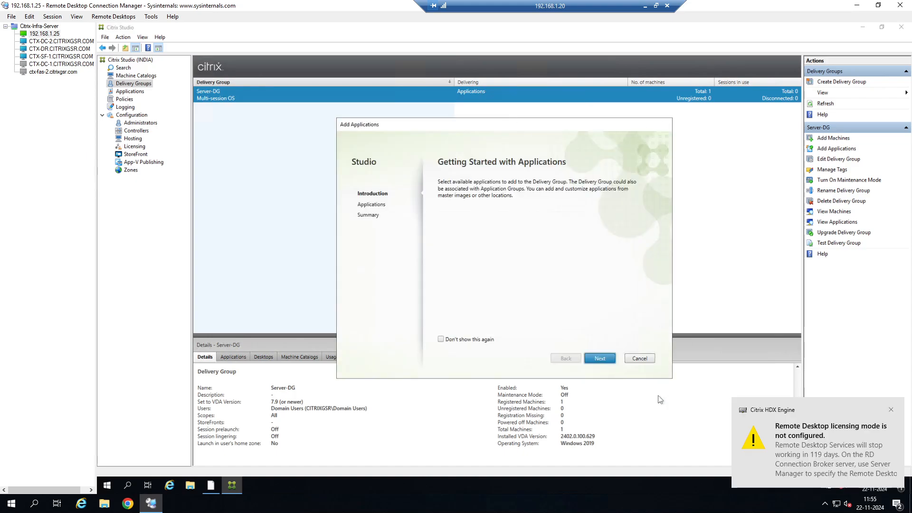
pyautogui.click(600, 358)
pyautogui.click(449, 303)
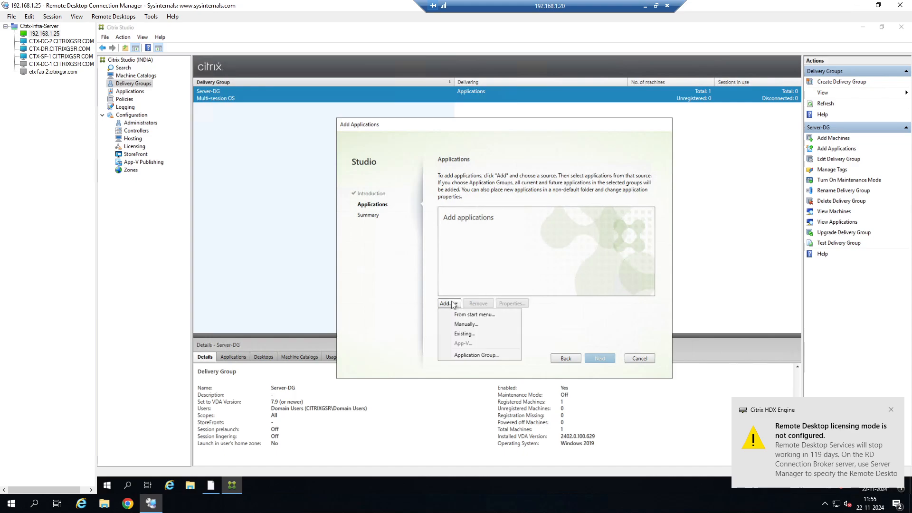
pyautogui.click(471, 315)
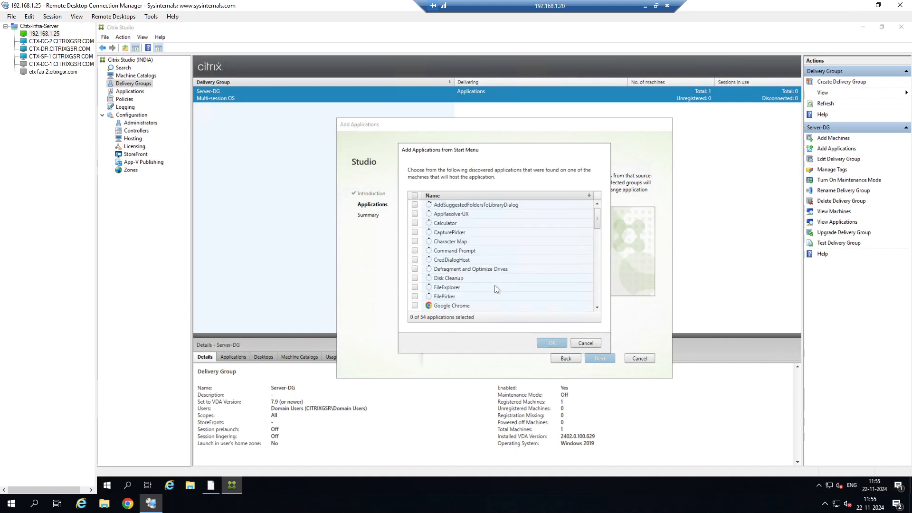
pyautogui.click(412, 224)
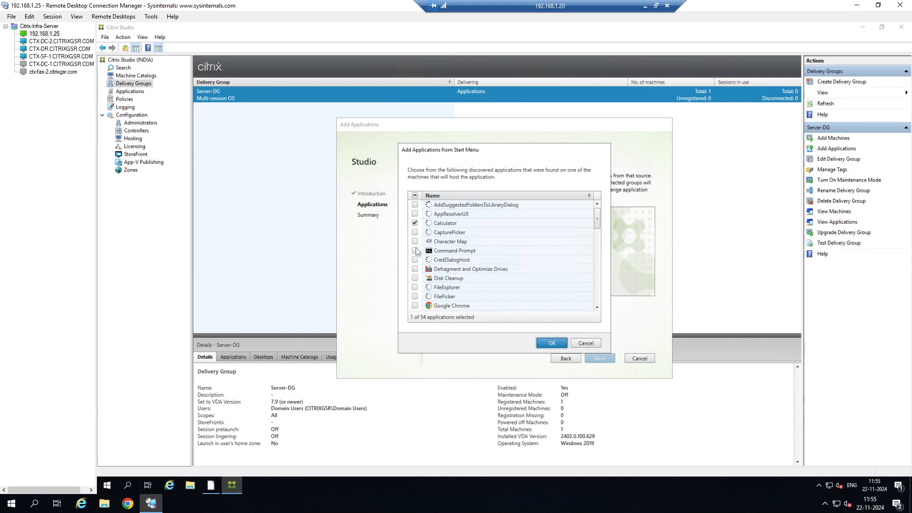
pyautogui.click(415, 249)
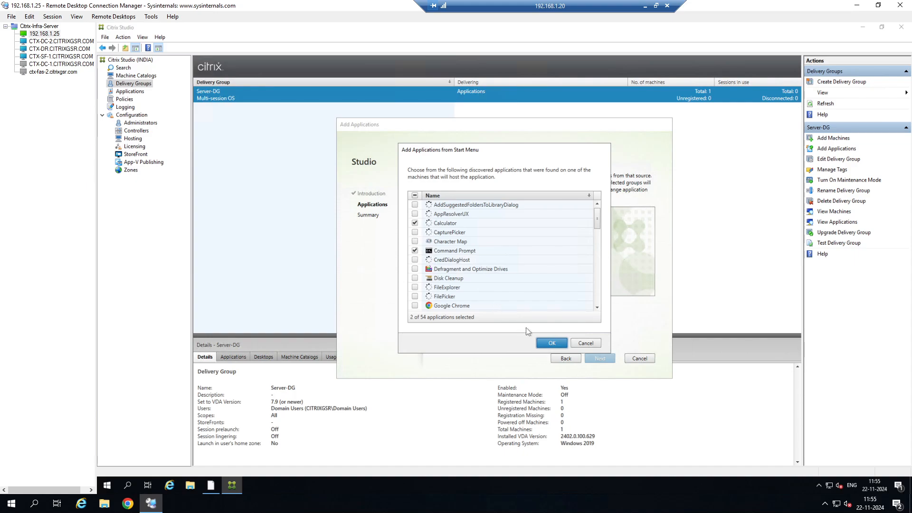
pyautogui.click(546, 341)
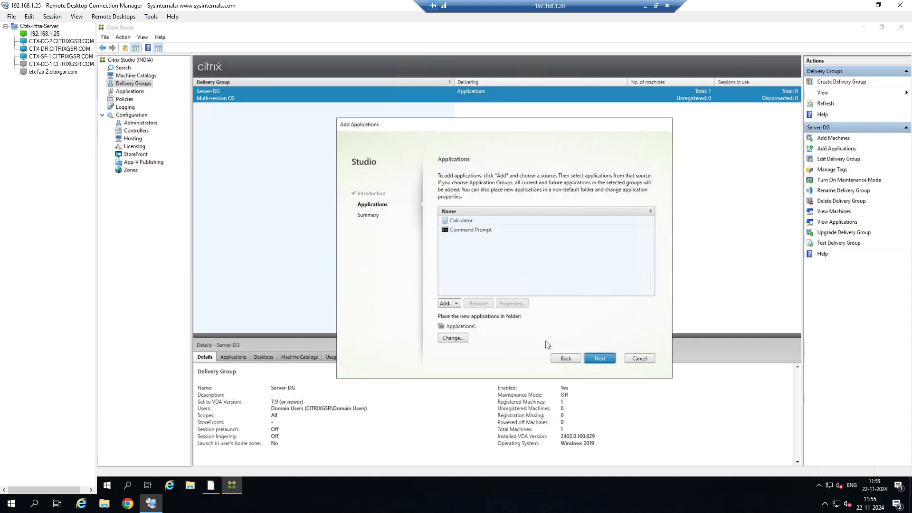
pyautogui.click(610, 364)
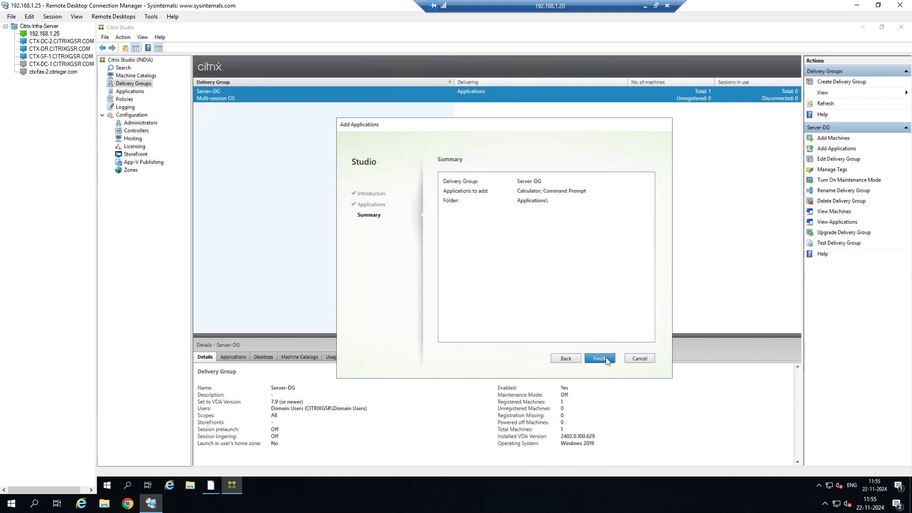
pyautogui.click(599, 358)
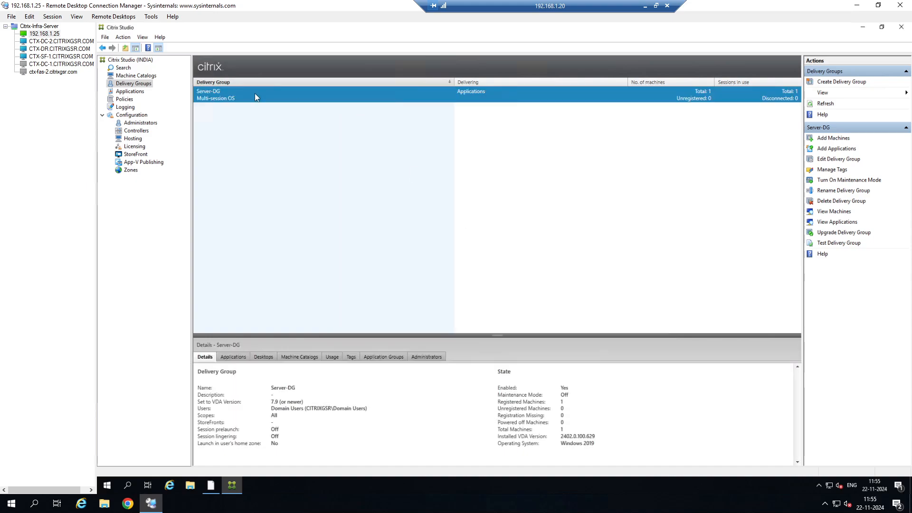
# Edit the Server-DG delivery group to add a desktop named Server-Desktop and apply the change.
pyautogui.rightClick(366, 92)
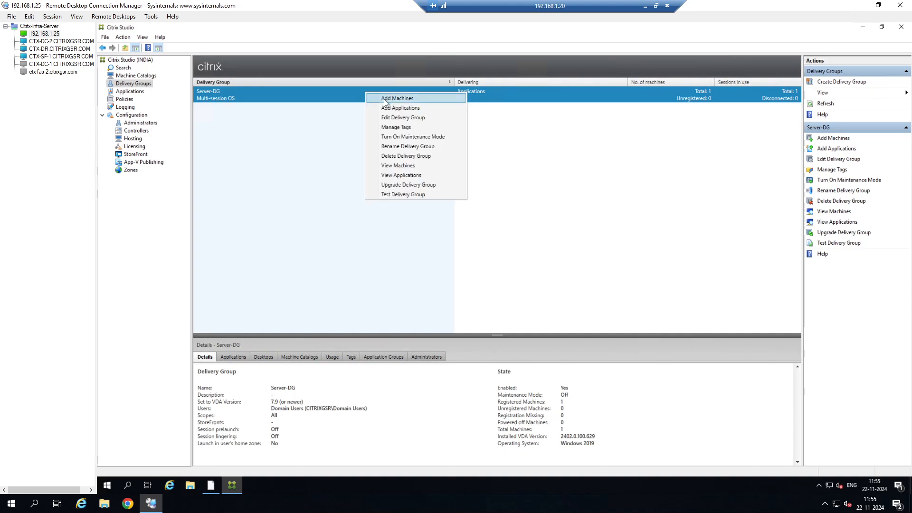
pyautogui.click(403, 119)
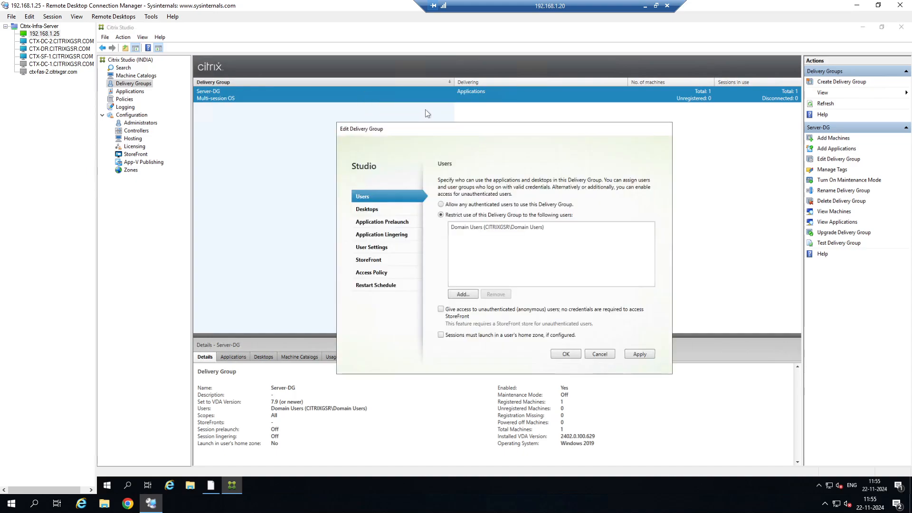
pyautogui.click(378, 209)
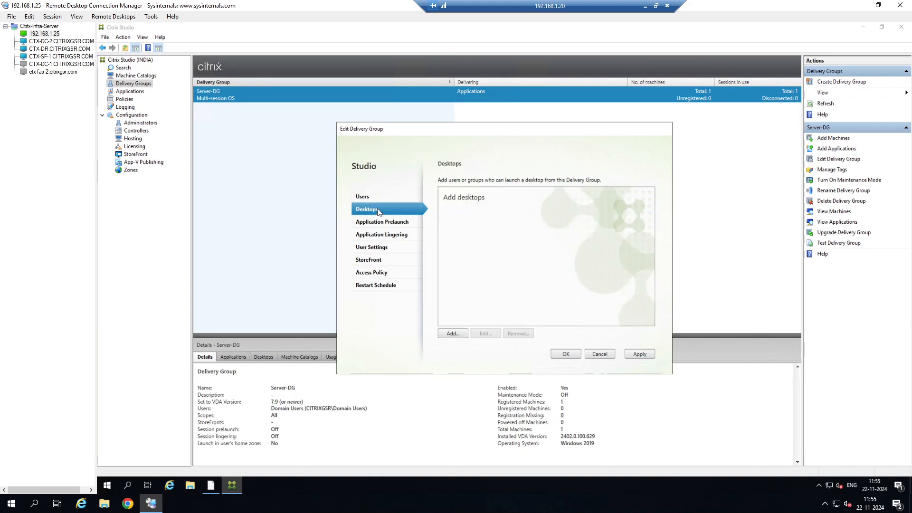
pyautogui.click(458, 334)
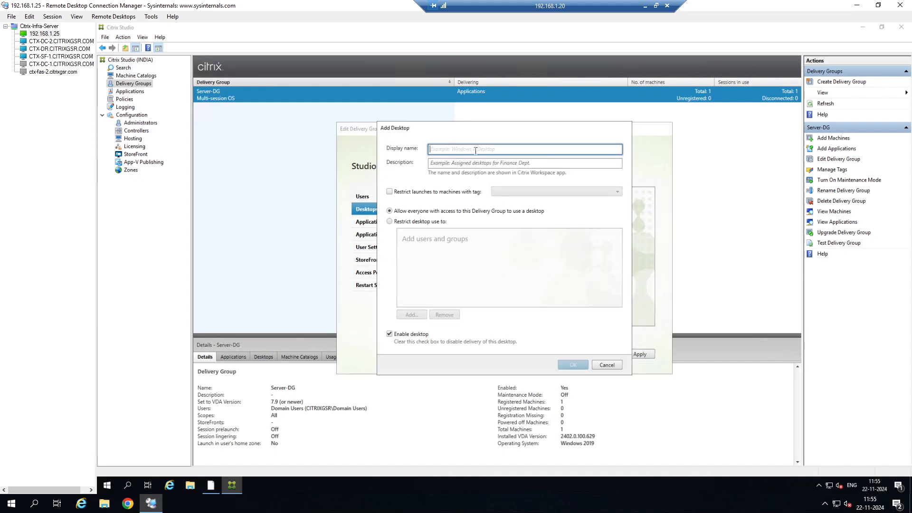
pyautogui.write('Server-Desktop')
pyautogui.click(572, 365)
pyautogui.click(639, 354)
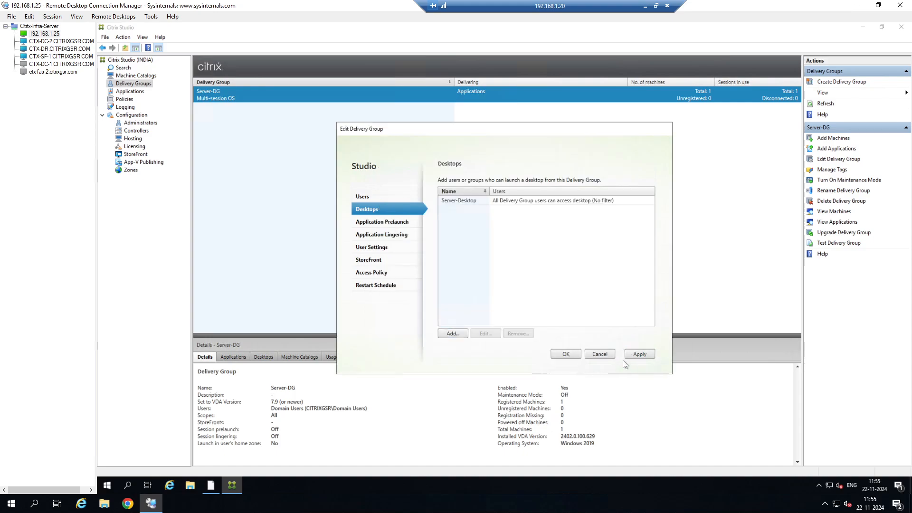
pyautogui.click(576, 355)
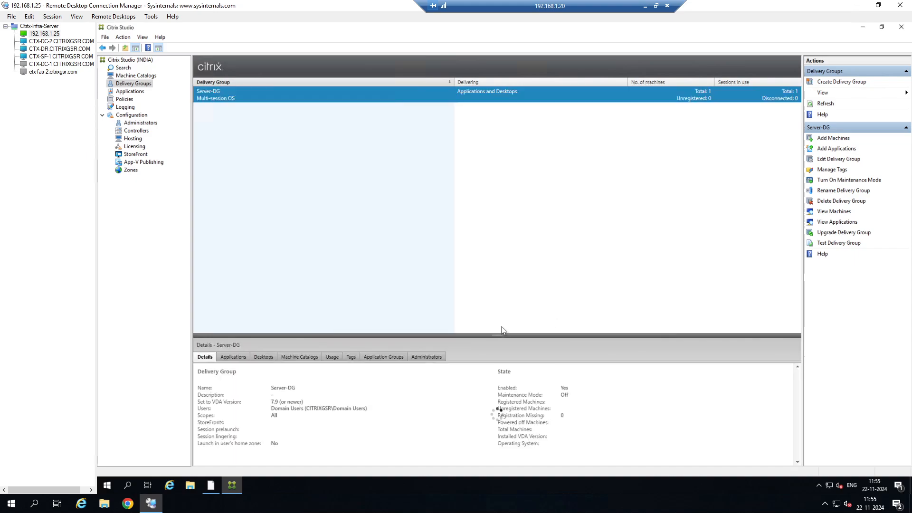
# Refresh the StoreFront page and review the Desktops and Apps views.
pyautogui.click(646, 7)
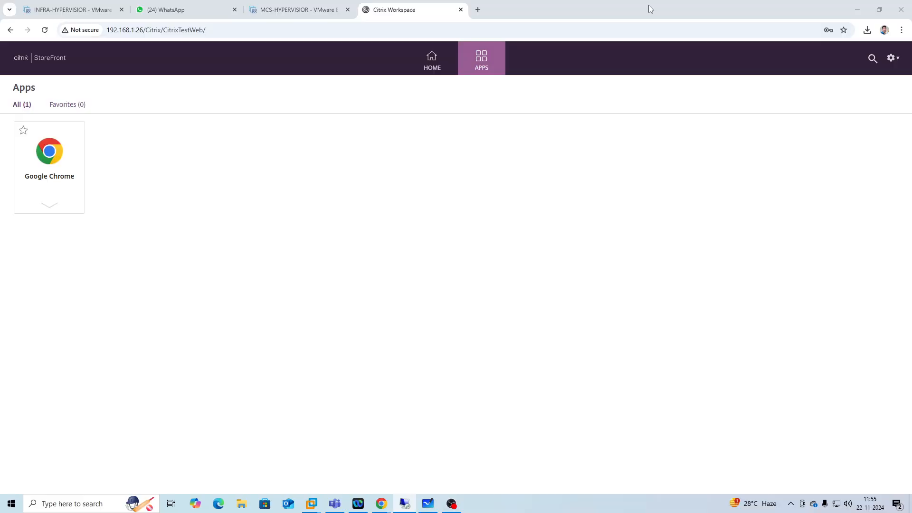
pyautogui.click(45, 30)
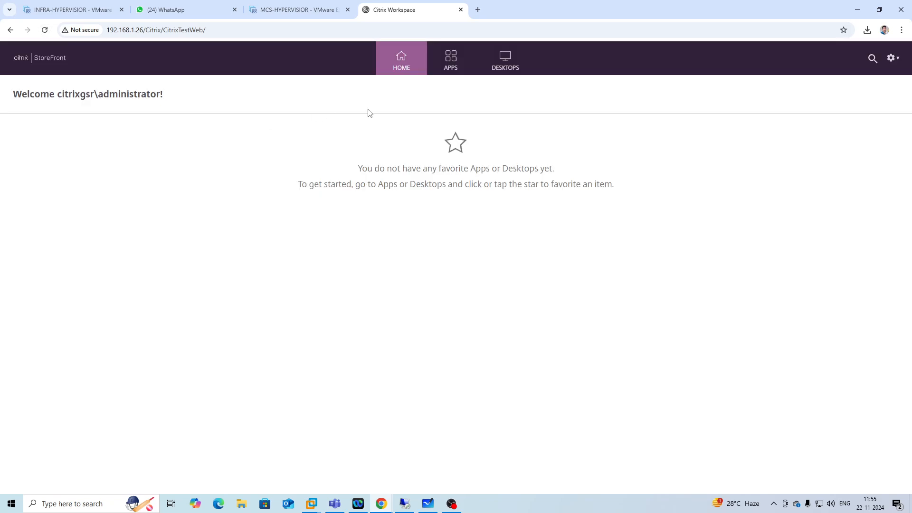
pyautogui.click(509, 66)
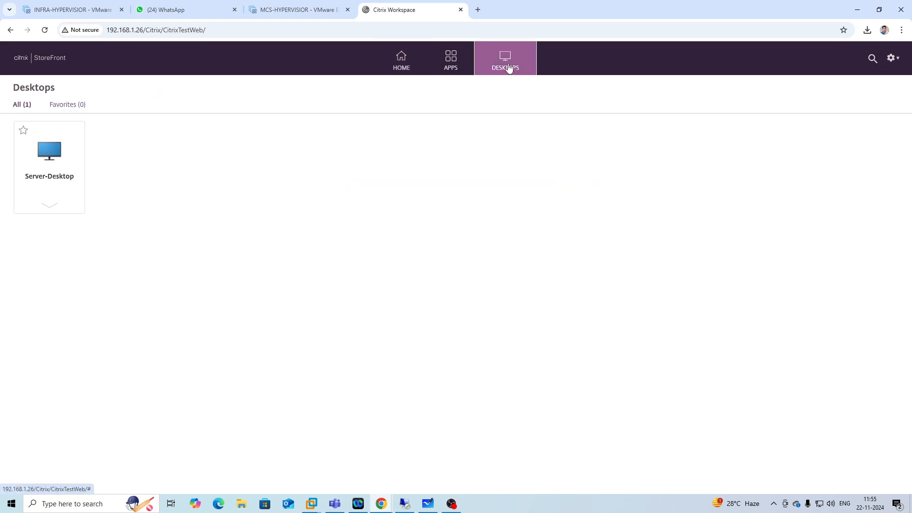
pyautogui.click(432, 64)
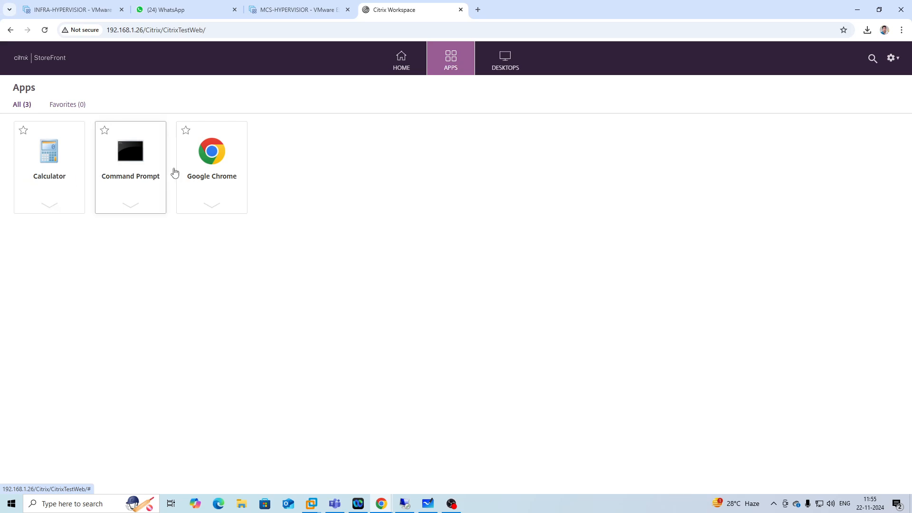
# Launch the Server-Desktop from the StoreFront Desktops view by opening the downloaded ICA file.
pyautogui.click(505, 61)
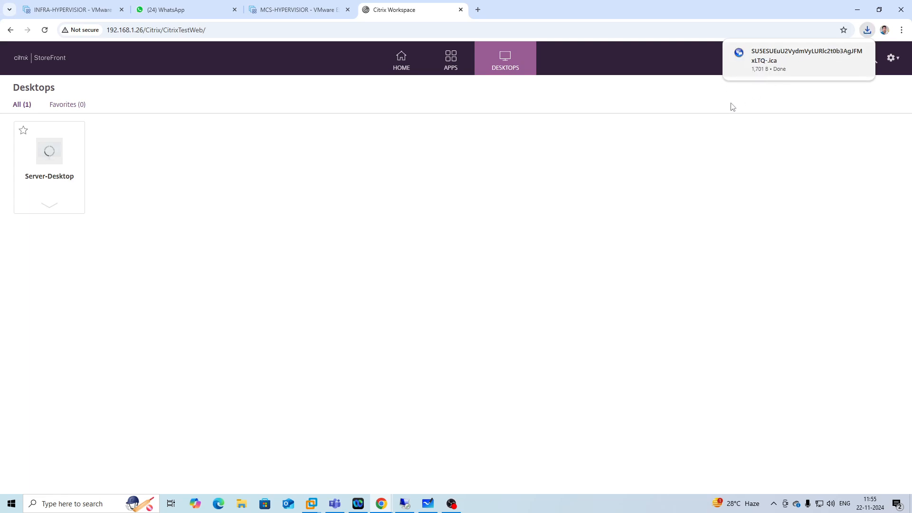
pyautogui.click(771, 59)
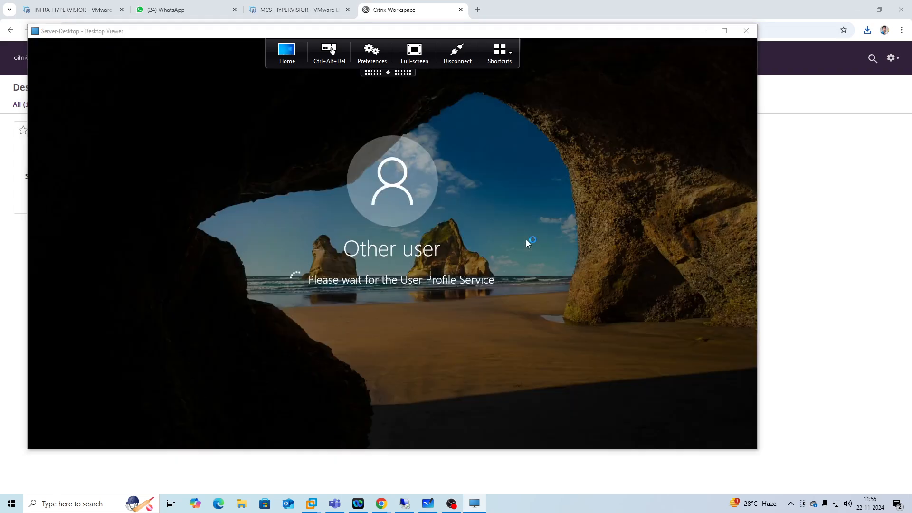
pyautogui.click(440, 267)
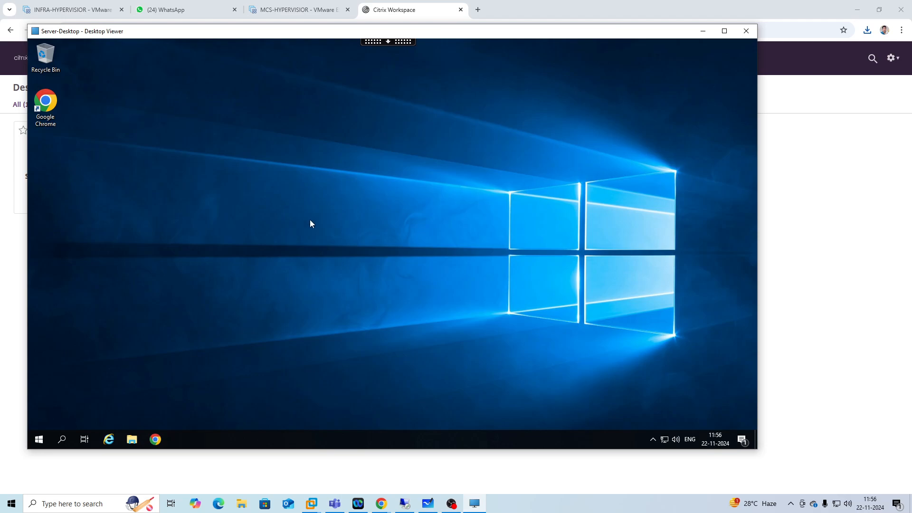
pyautogui.click(411, 505)
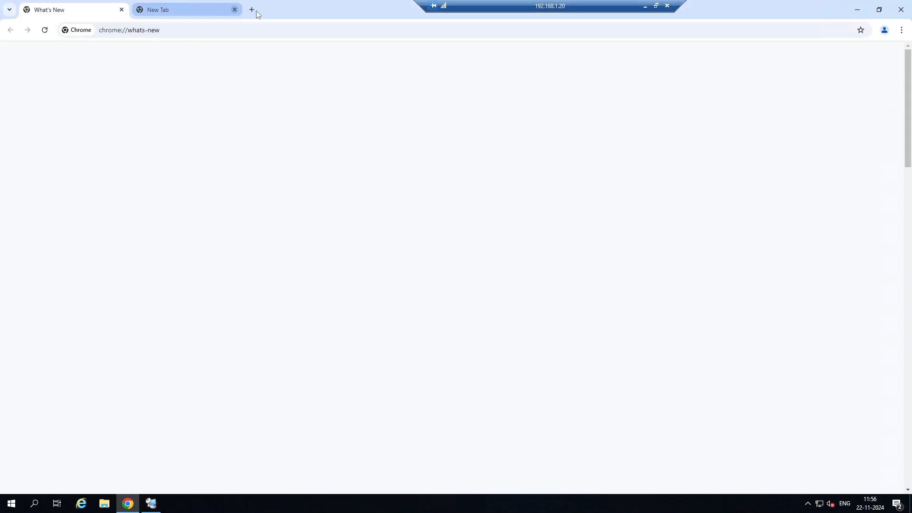
pyautogui.click(254, 10)
pyautogui.click(234, 9)
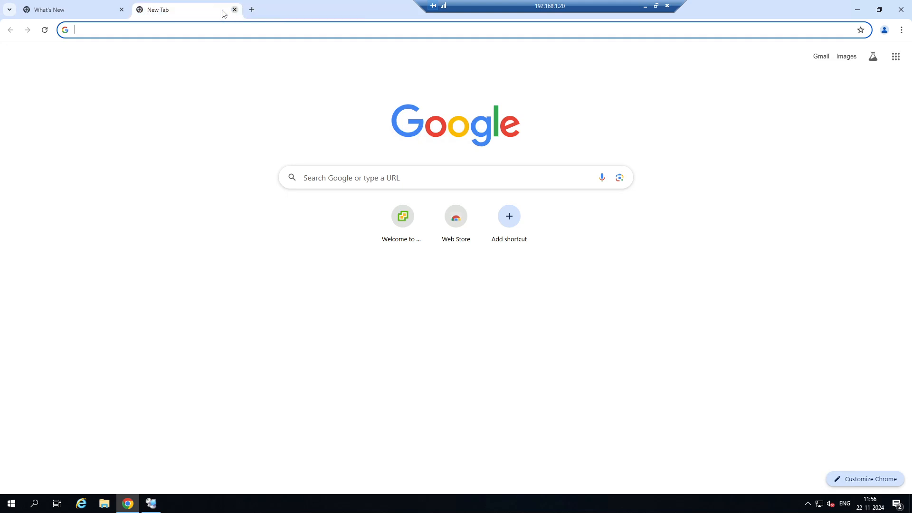
pyautogui.click(121, 10)
pyautogui.click(406, 229)
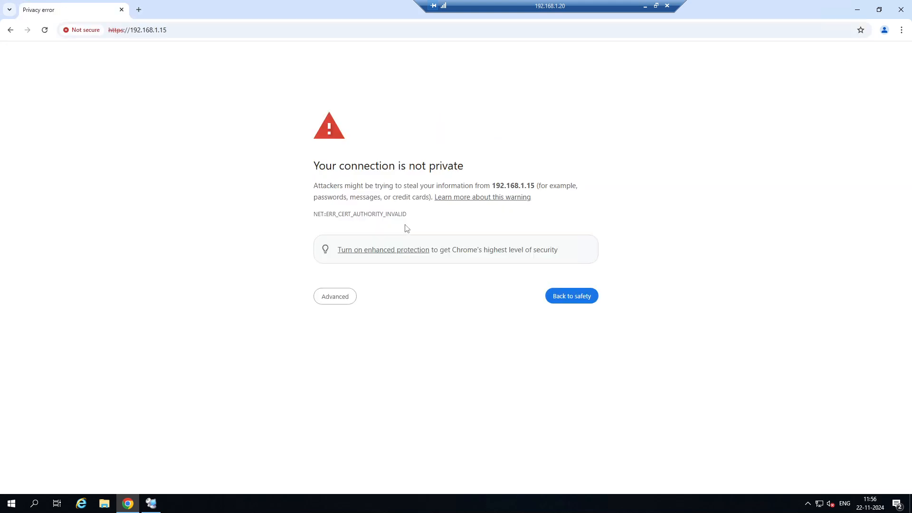
pyautogui.click(354, 295)
pyautogui.click(332, 370)
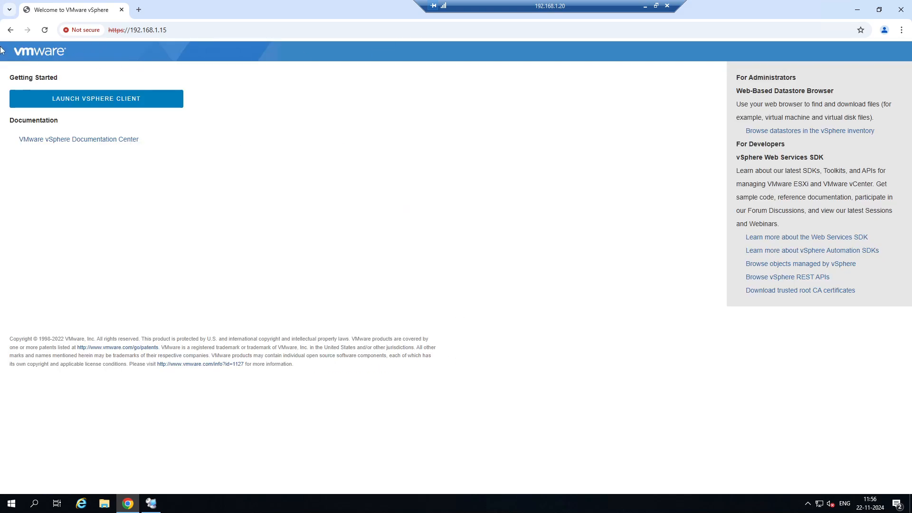
# Launch the vSphere Client from the VMware welcome page, reload it, and minimize the remote session.
pyautogui.click(82, 107)
pyautogui.click(132, 103)
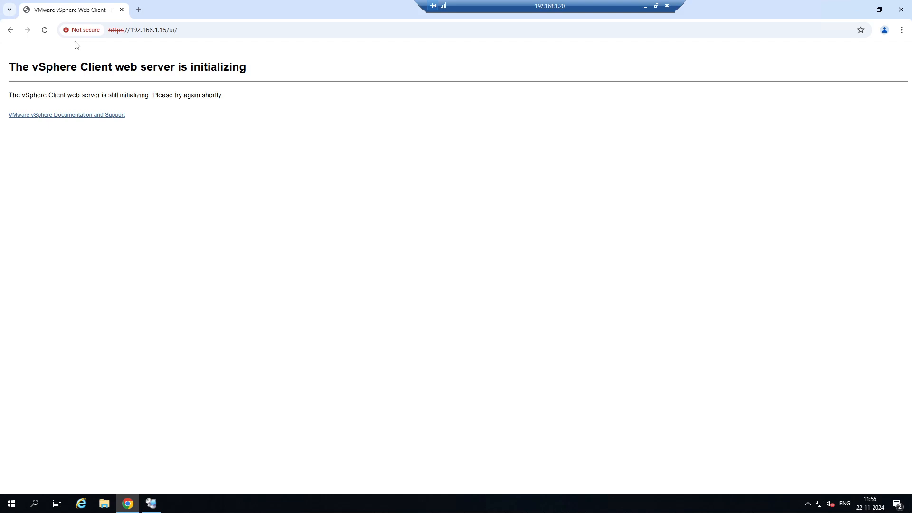
pyautogui.click(48, 34)
pyautogui.click(645, 6)
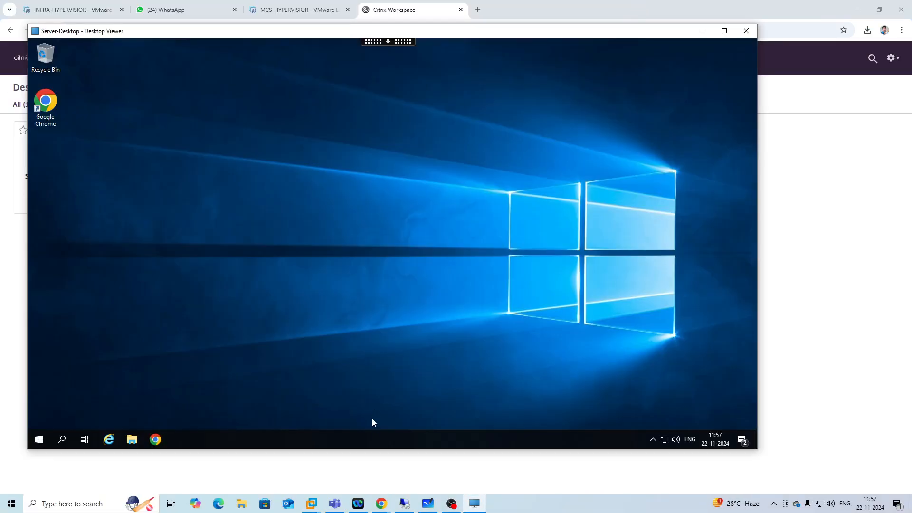